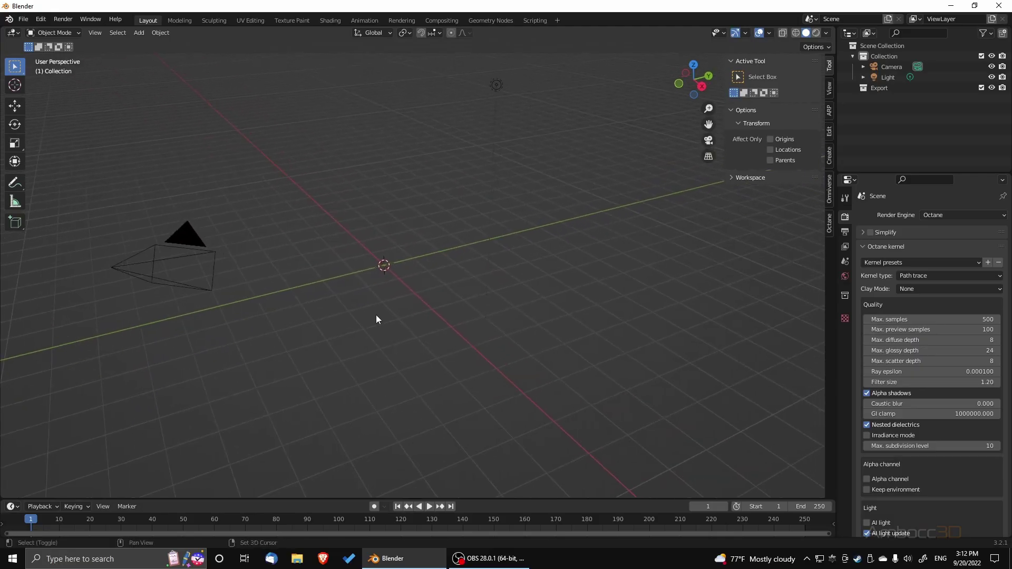
Step: Add a Suzanne monkey head mesh at the scene origin and orbit around it
key(shift+a)
mouse_move(375, 315)
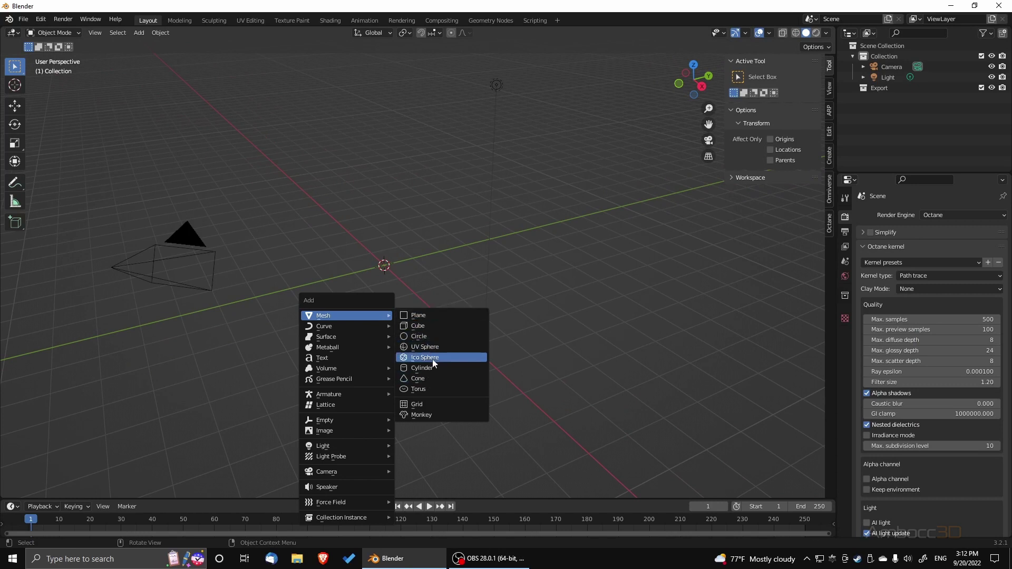
click(424, 415)
middle_drag(366, 352, 428, 318)
key(shift+a)
Step: Add a ground plane and set its scale to 10 on all axes
mouse_move(428, 315)
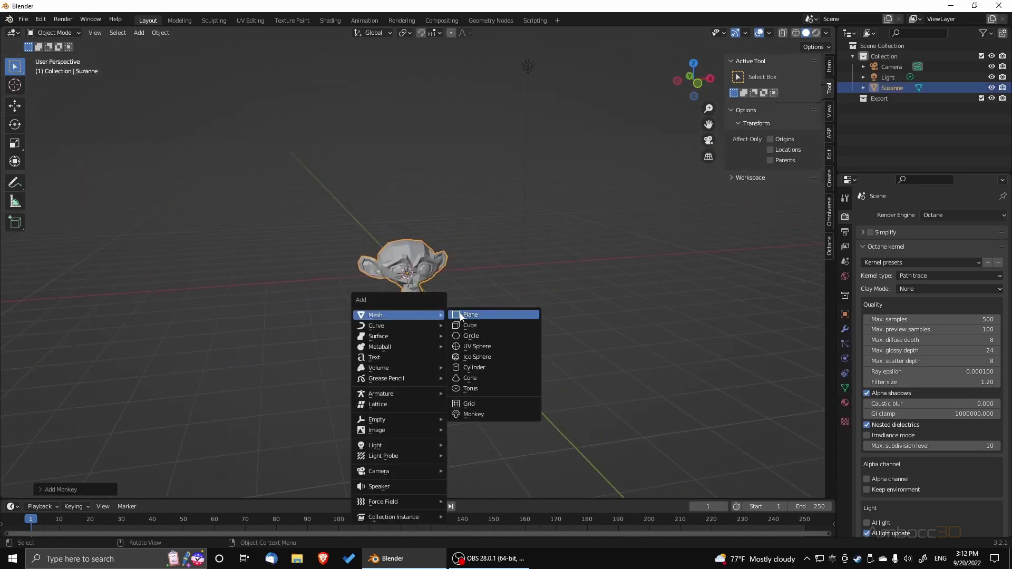
click(460, 315)
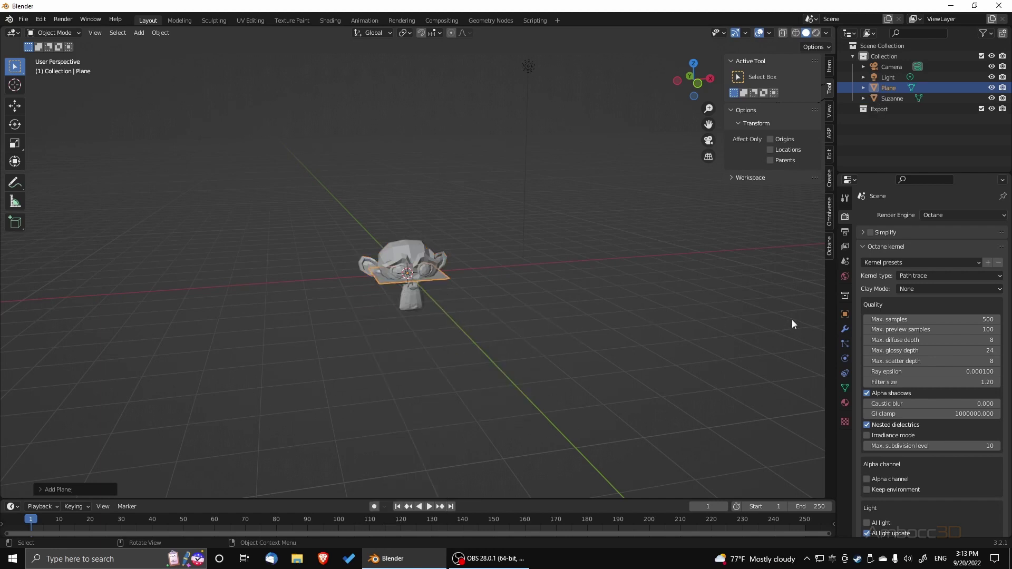
click(845, 314)
double_click(944, 330)
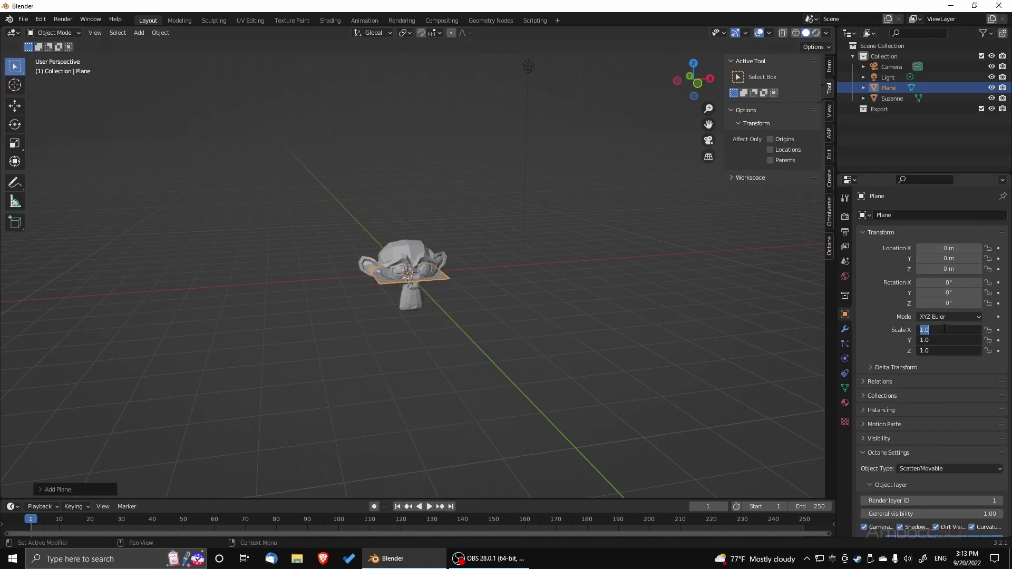
text(10)
key(Return)
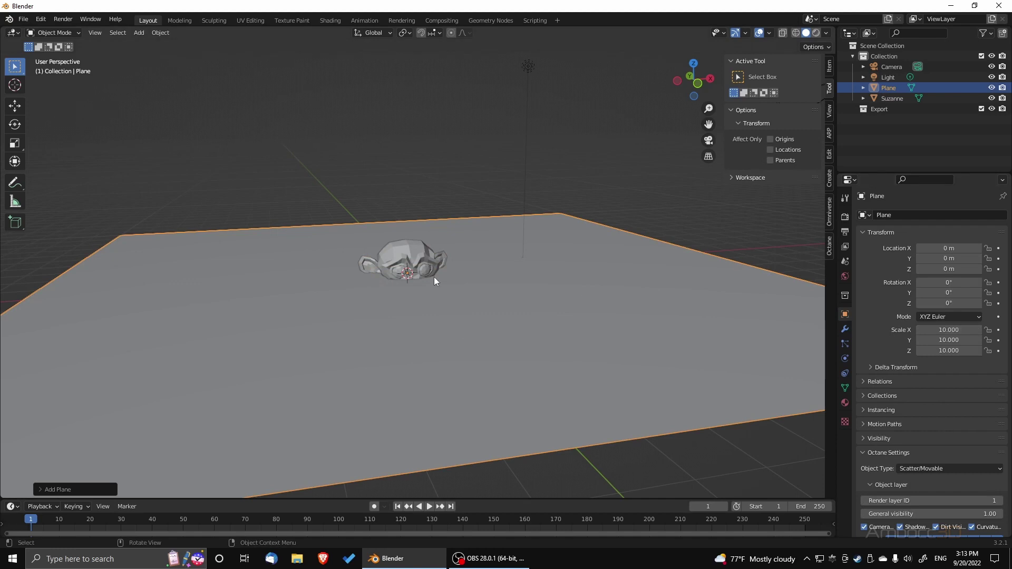
Step: Raise Suzanne about 0.57 m on Z and tilt it -34.3° on X
click(422, 258)
key(KP_3)
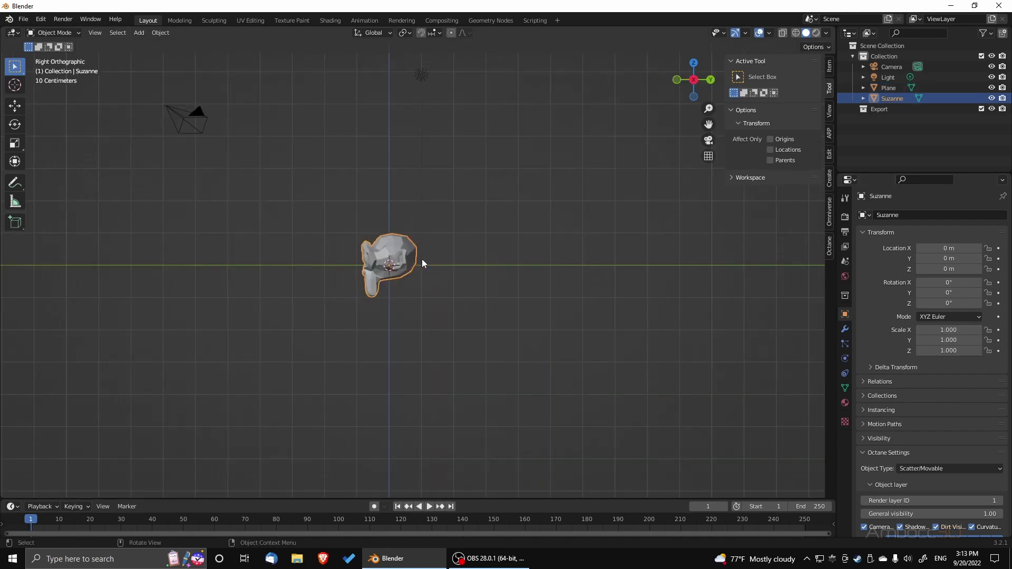
key(g)
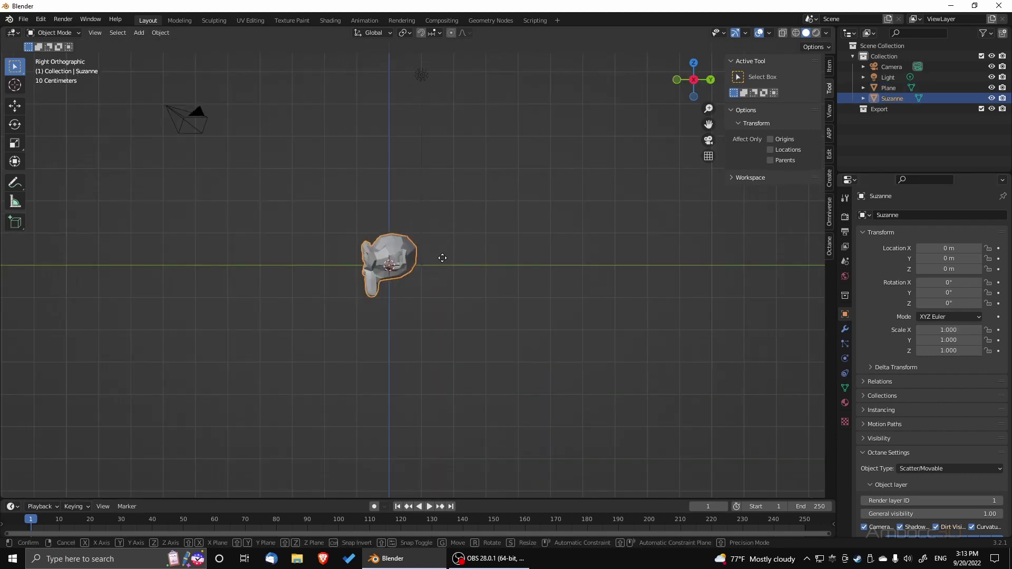
key(z)
click(454, 185)
key(r)
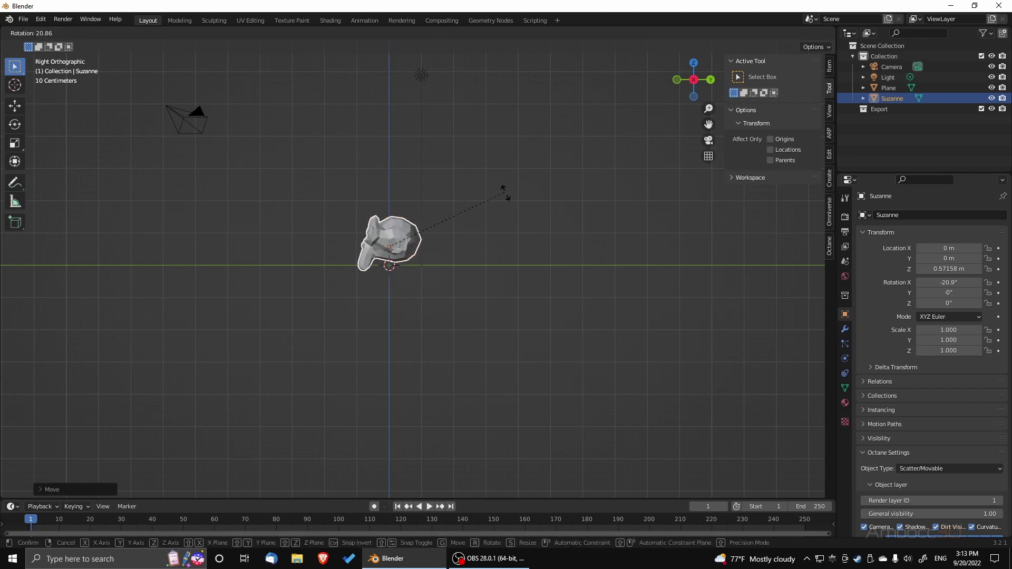
click(547, 212)
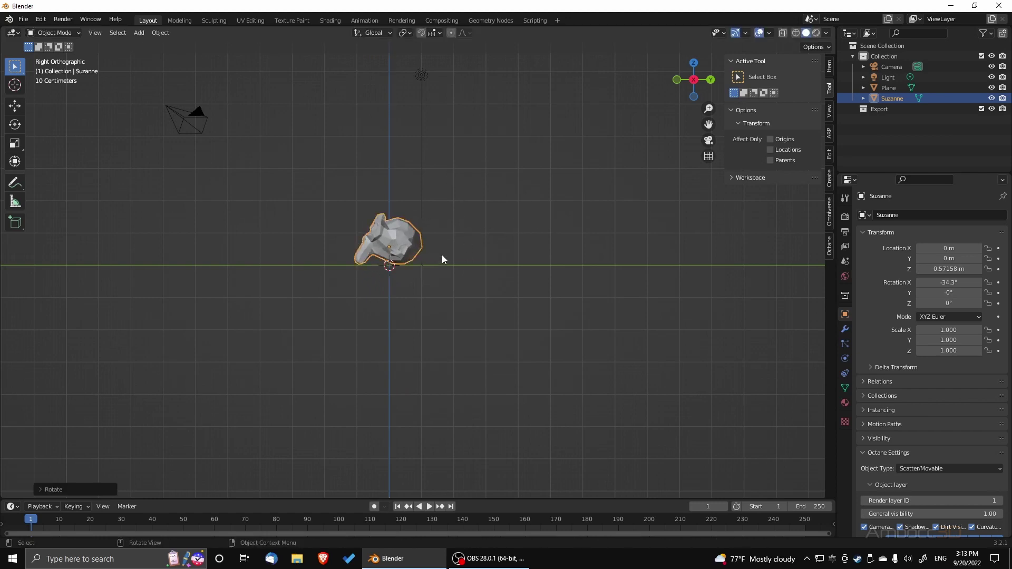
middle_drag(311, 374, 425, 429)
scroll(418, 362, down, 5)
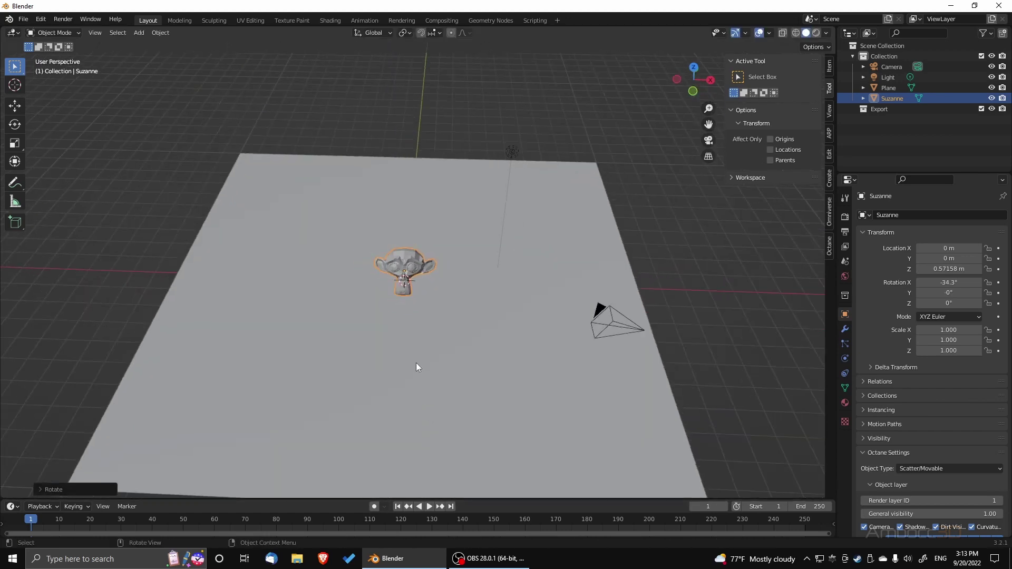
mouse_move(418, 350)
middle_down()
mouse_move(429, 335)
mouse_move(435, 343)
middle_up()
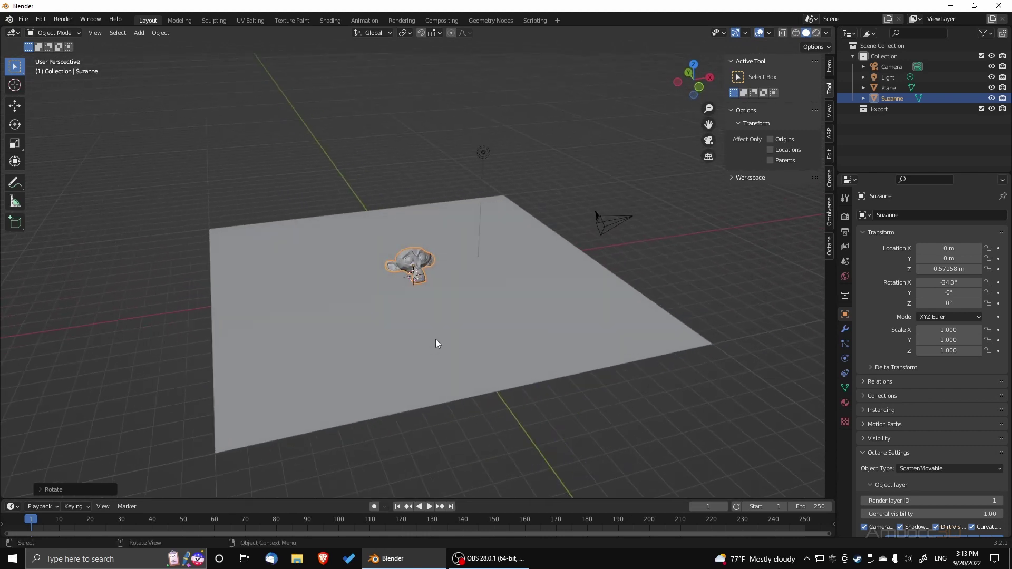
Step: Deselect Suzanne and switch the viewport to the live Octane rendered view
click(696, 271)
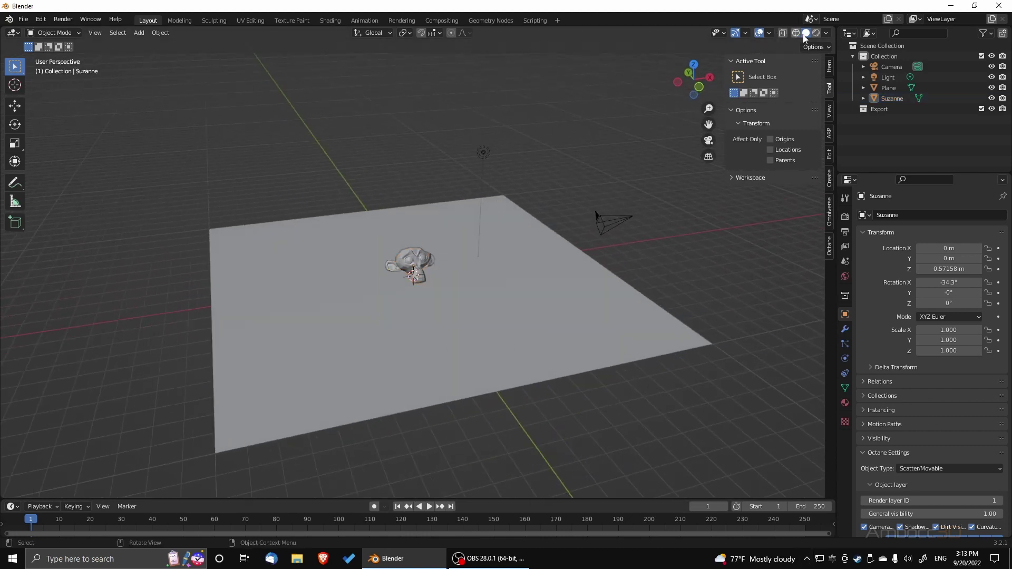
click(816, 33)
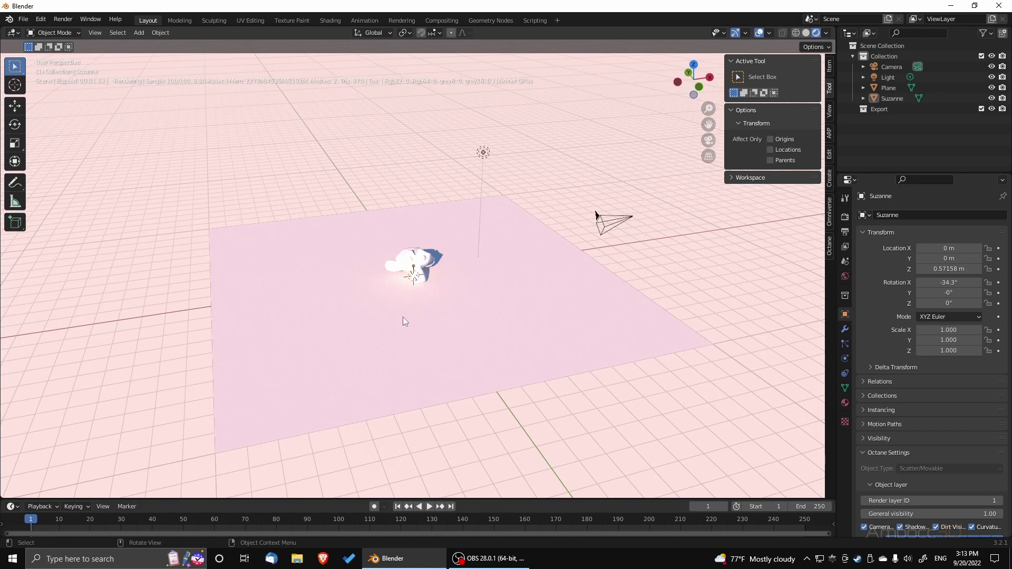
mouse_move(405, 319)
middle_down()
mouse_move(454, 314)
mouse_move(416, 309)
middle_up()
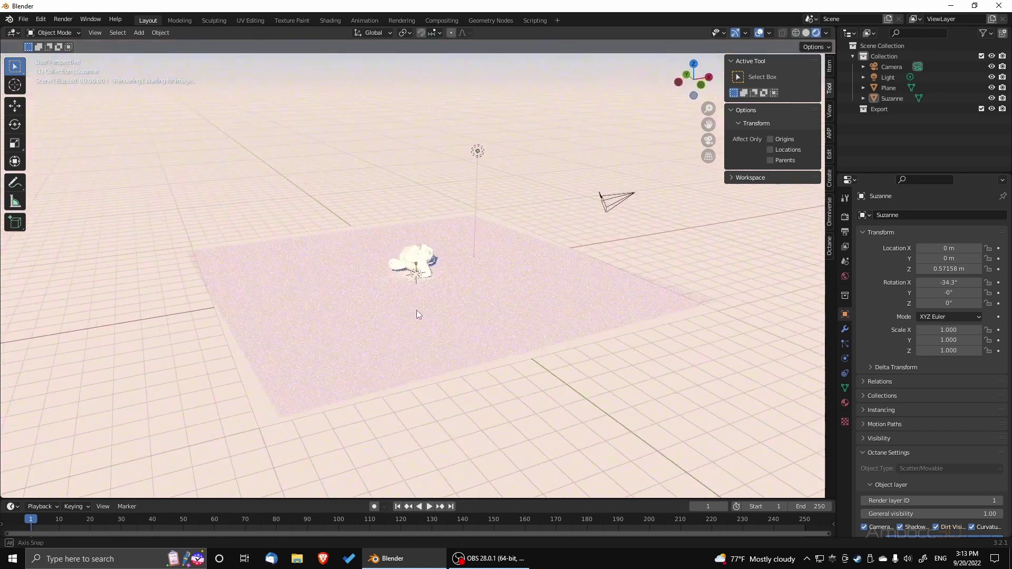
Step: Set the world to a Texture environment with power 0
click(845, 276)
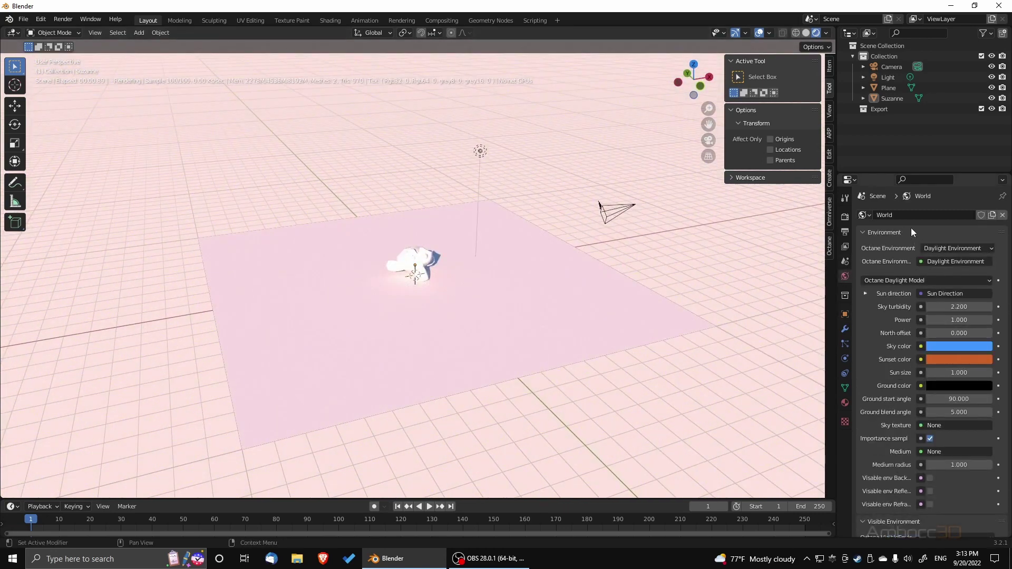
click(945, 250)
click(944, 300)
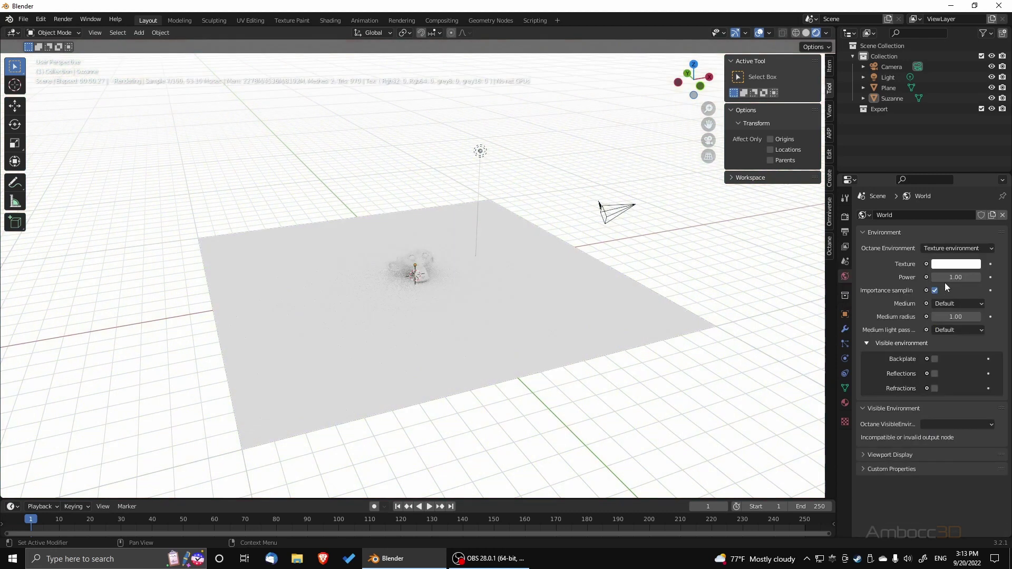
click(945, 278)
text(0)
key(Return)
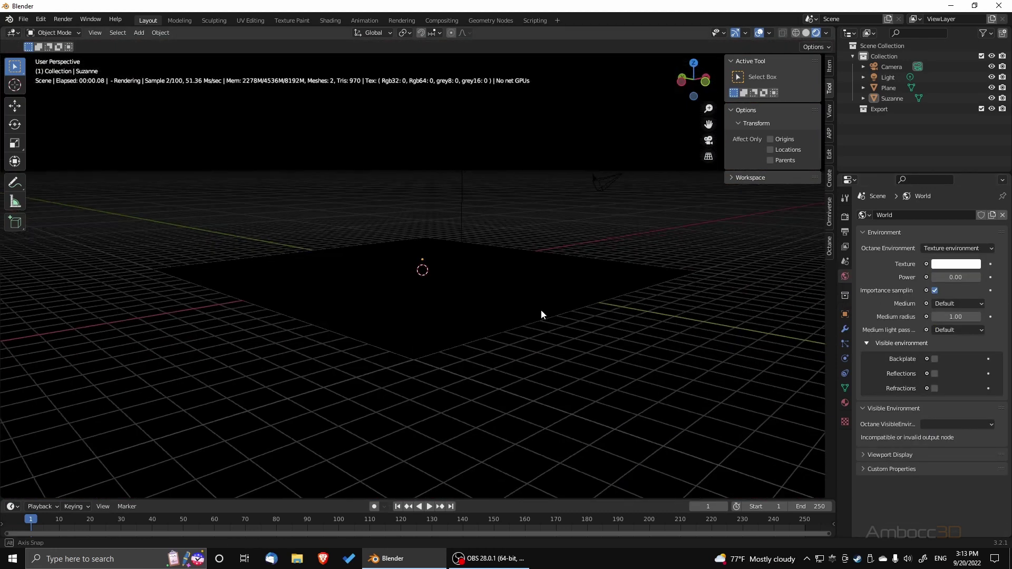
middle_drag(541, 309, 499, 293)
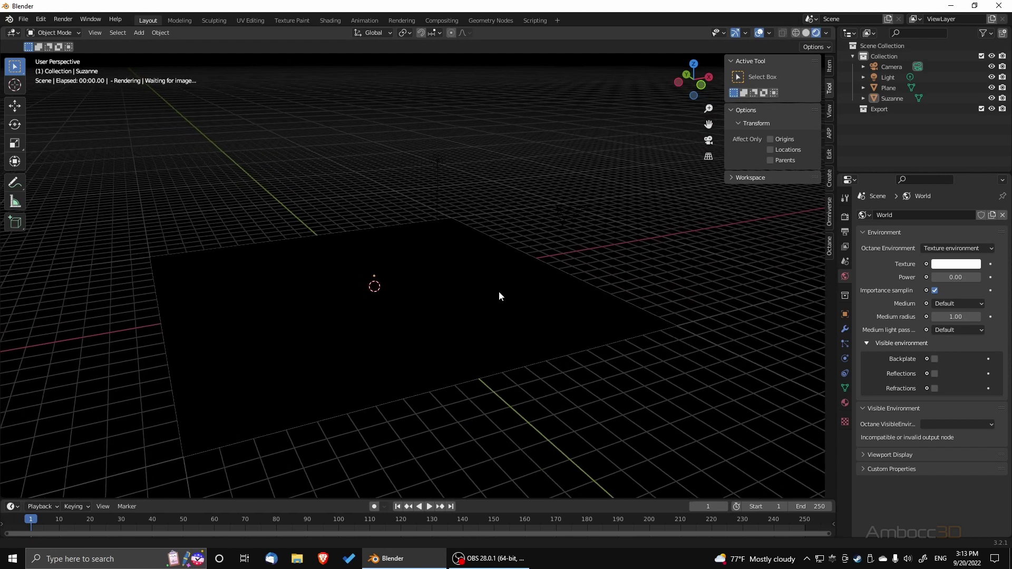
Step: Delete the default Light and Camera objects
click(435, 161)
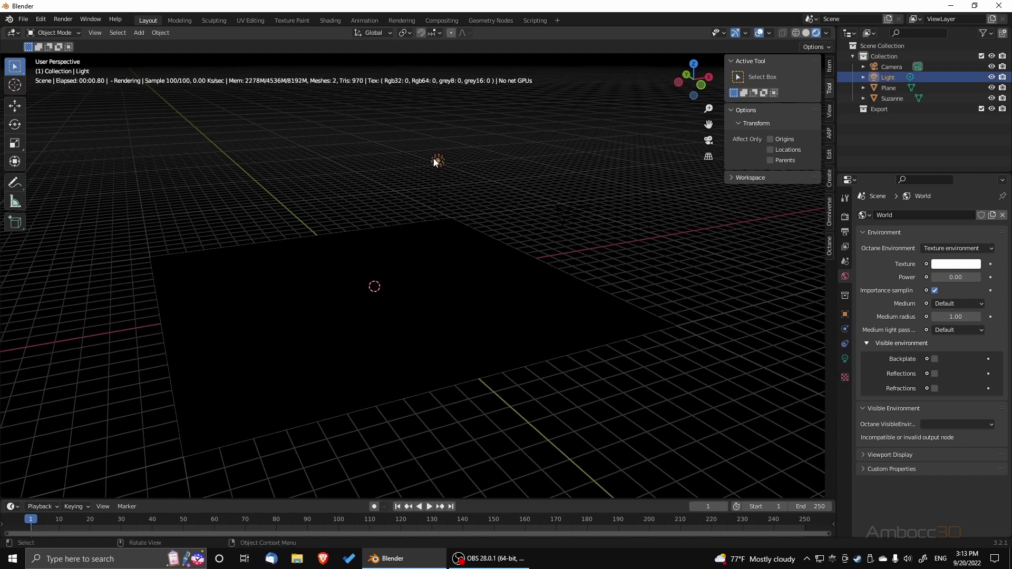
key(Delete)
click(891, 67)
key(Delete)
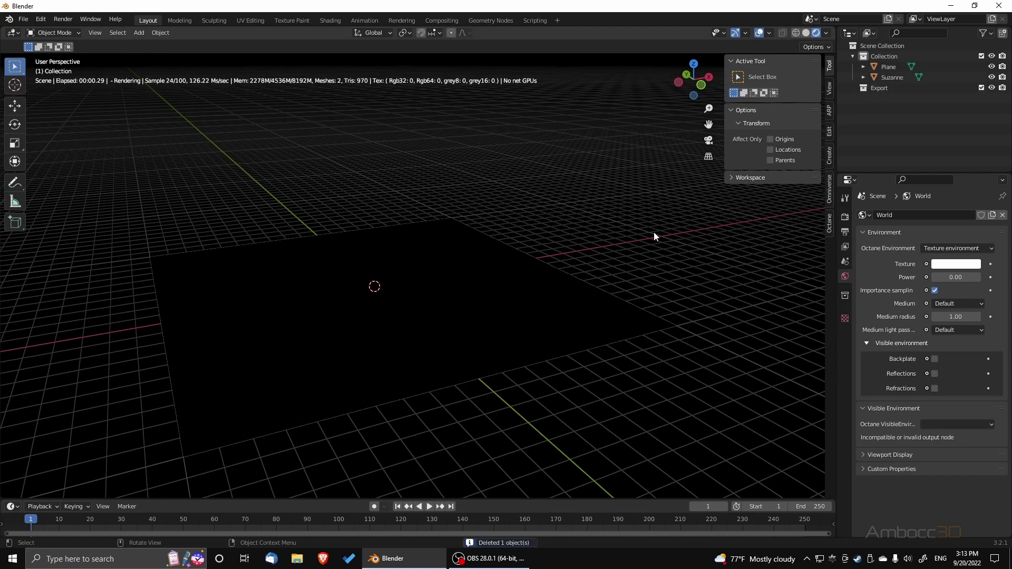
middle_drag(654, 232, 422, 328)
Step: Add a point light and move it along X to -7.6975 m beside the plane
key(shift+a)
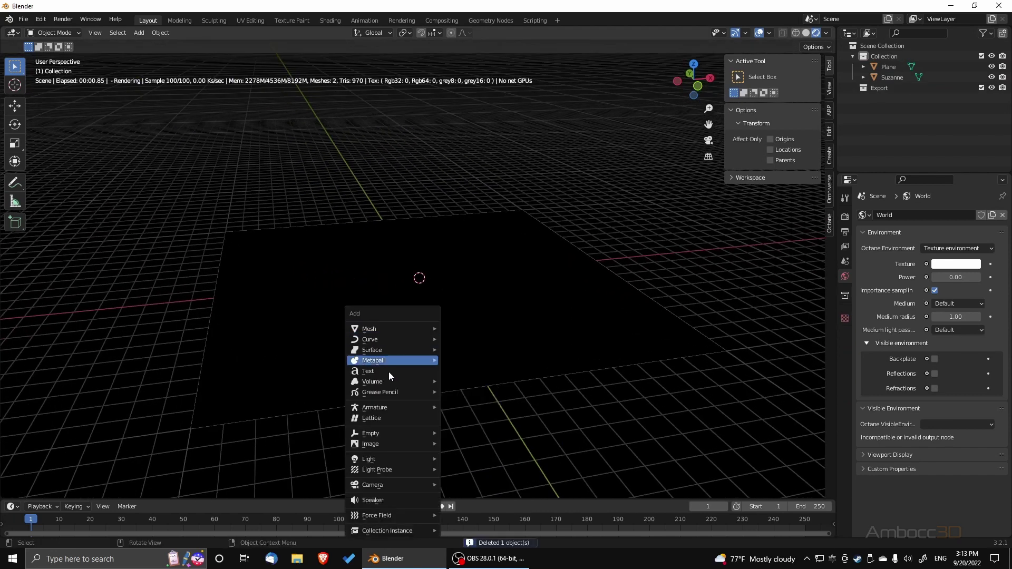
mouse_move(385, 459)
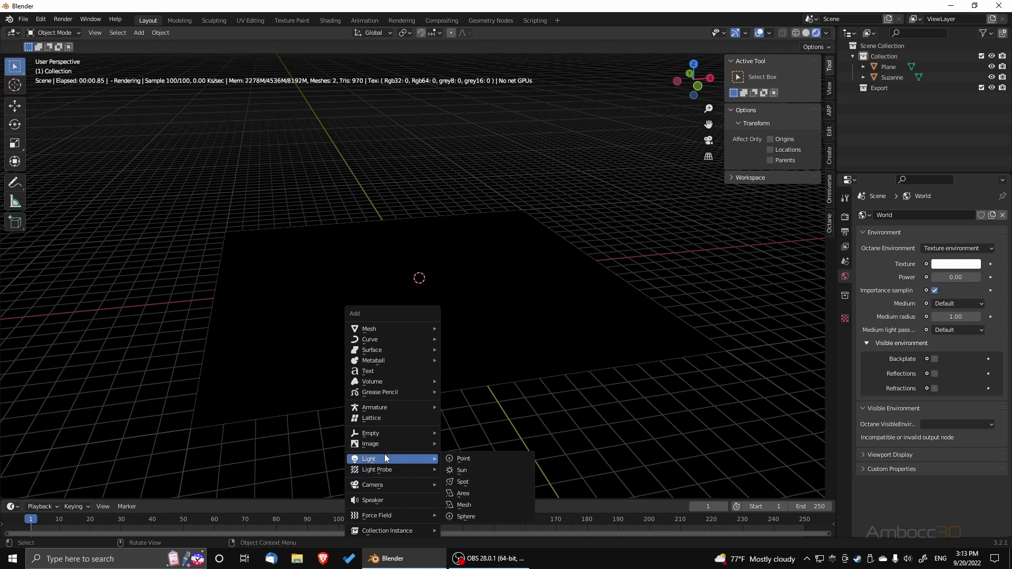
click(457, 459)
middle_drag(400, 324, 396, 323)
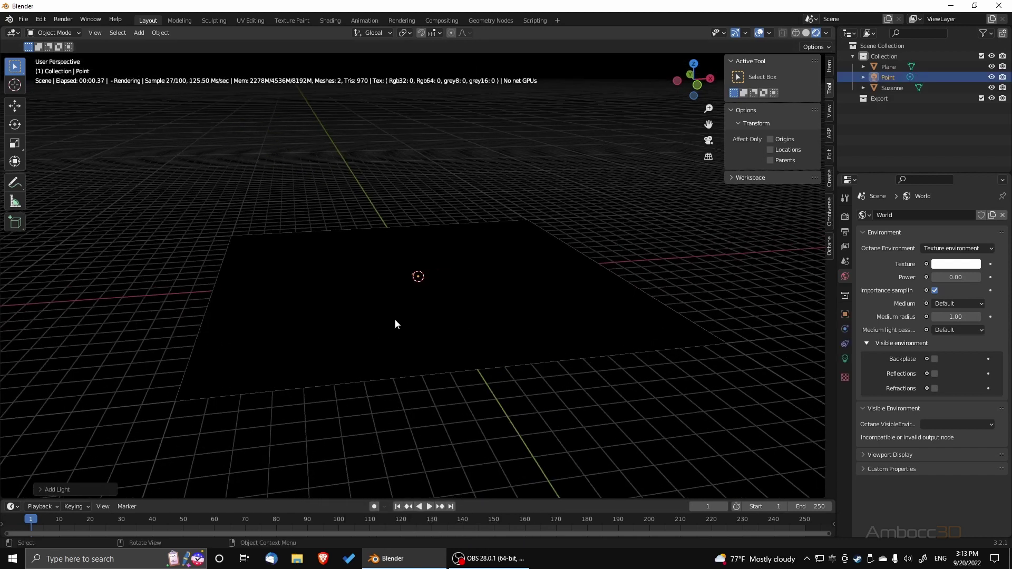
key(g)
key(x)
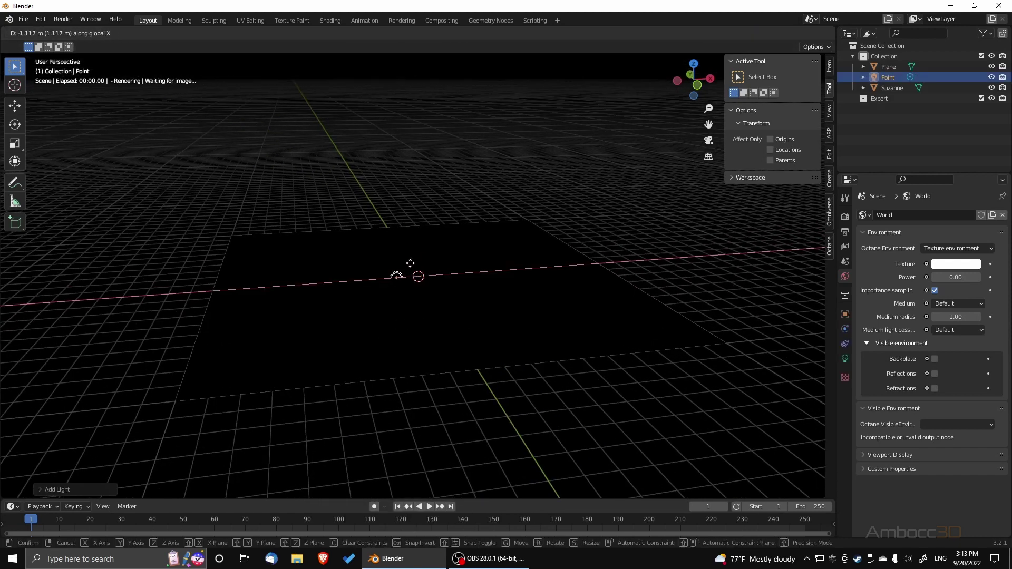
click(277, 279)
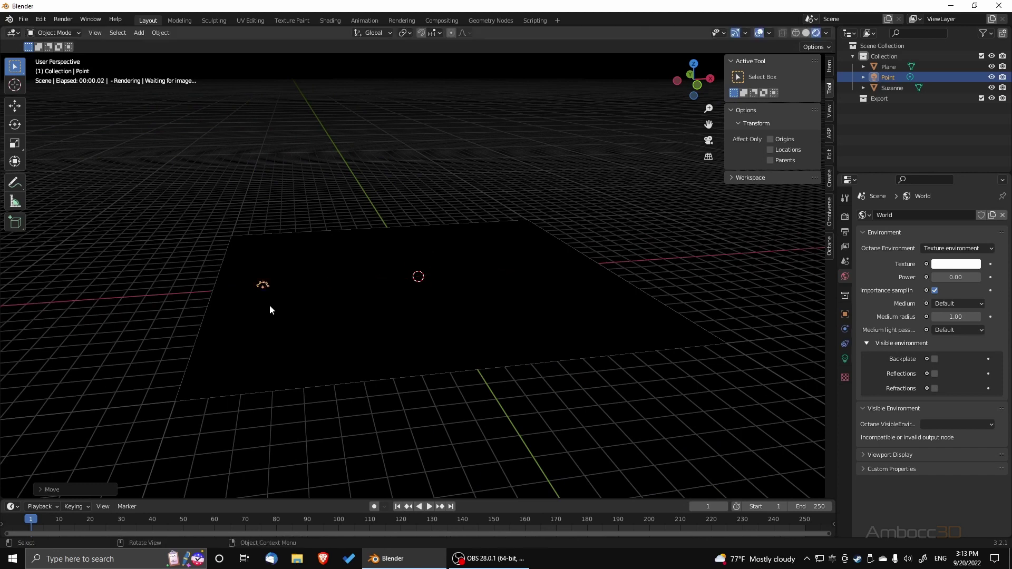
key(g)
key(z)
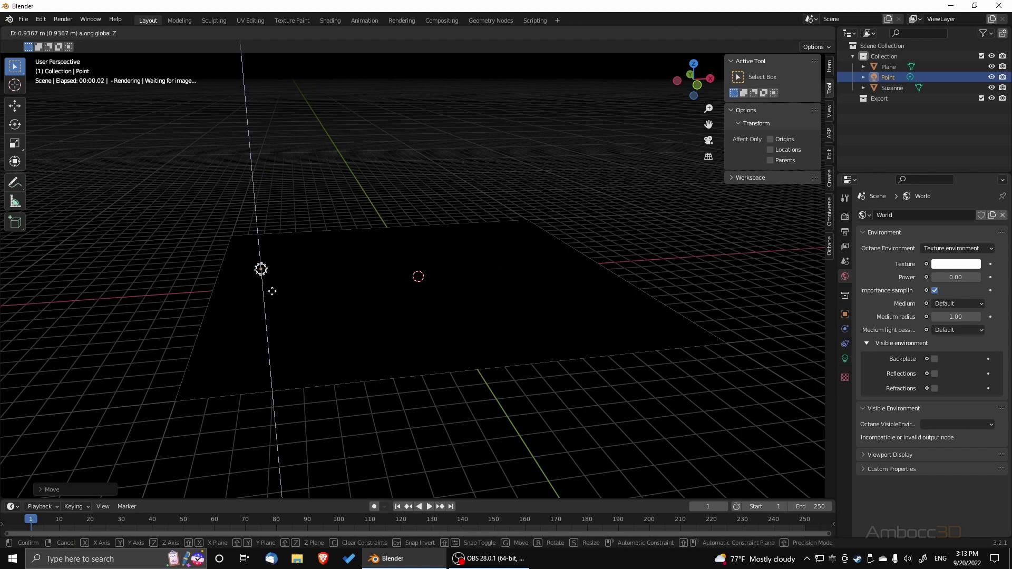
right_click(274, 277)
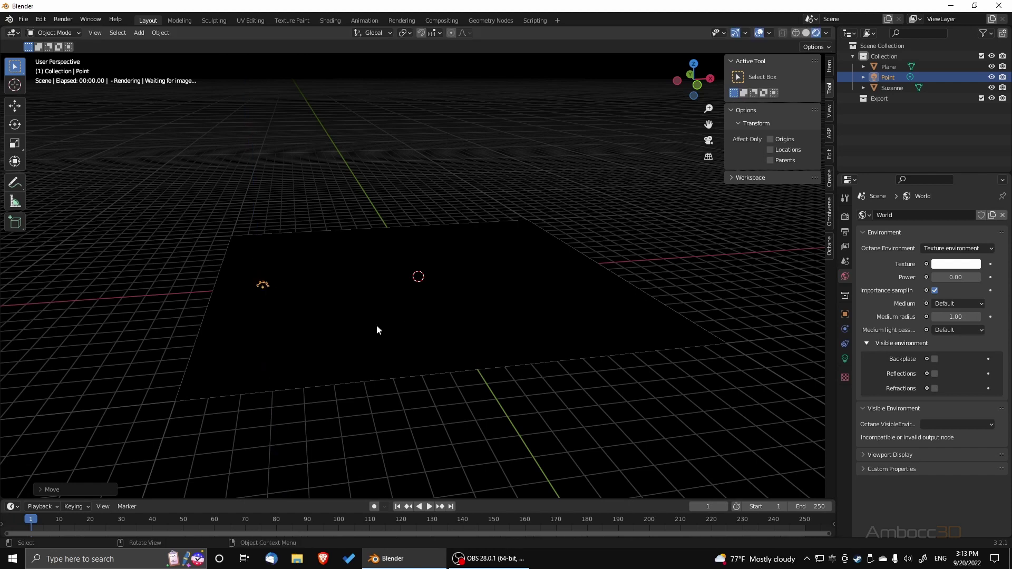
Step: Inspect the point light's light settings, then delete the point light
middle_drag(376, 325, 509, 305)
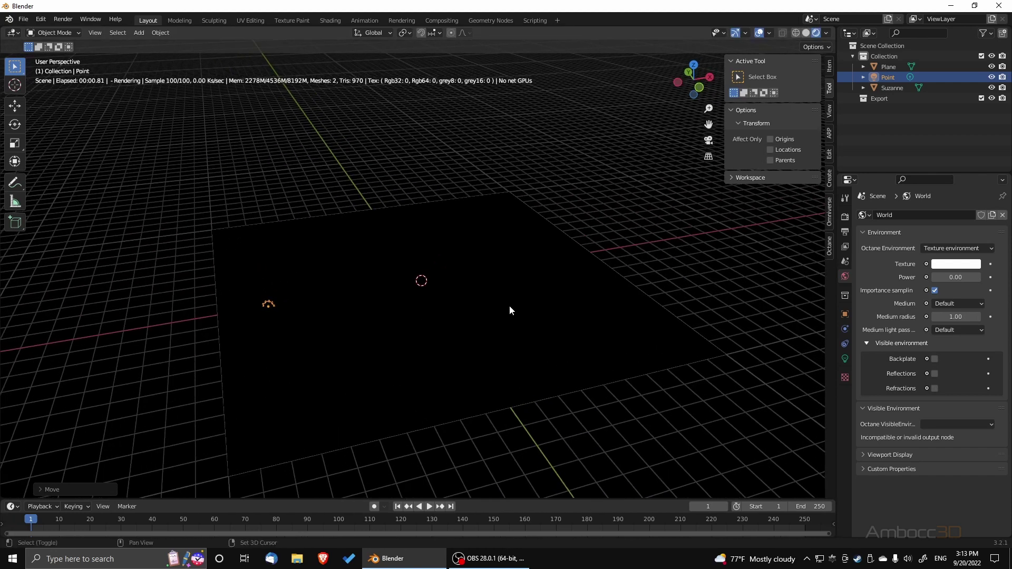
click(845, 359)
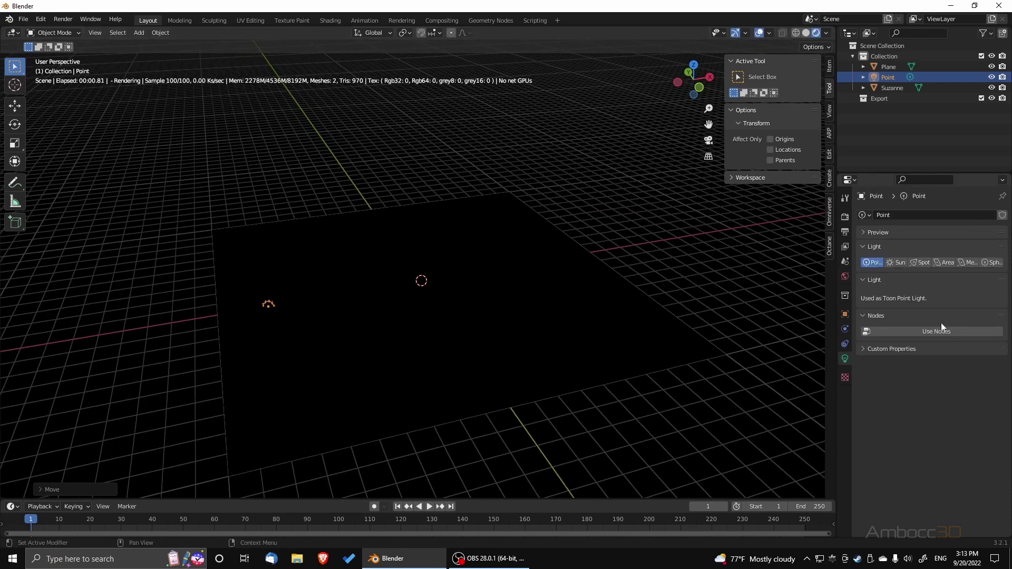
middle_drag(391, 375, 349, 356)
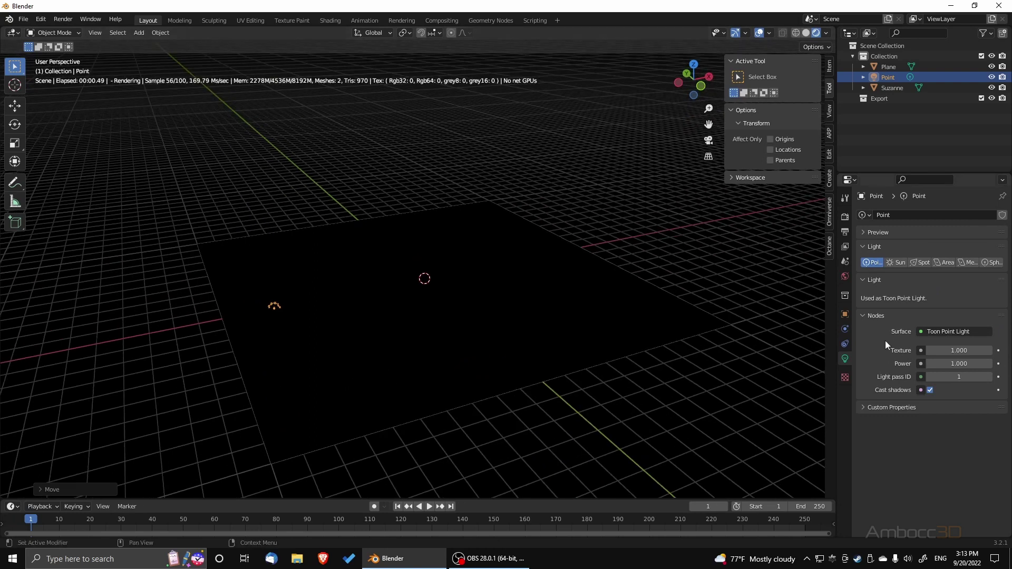
middle_drag(340, 342, 334, 342)
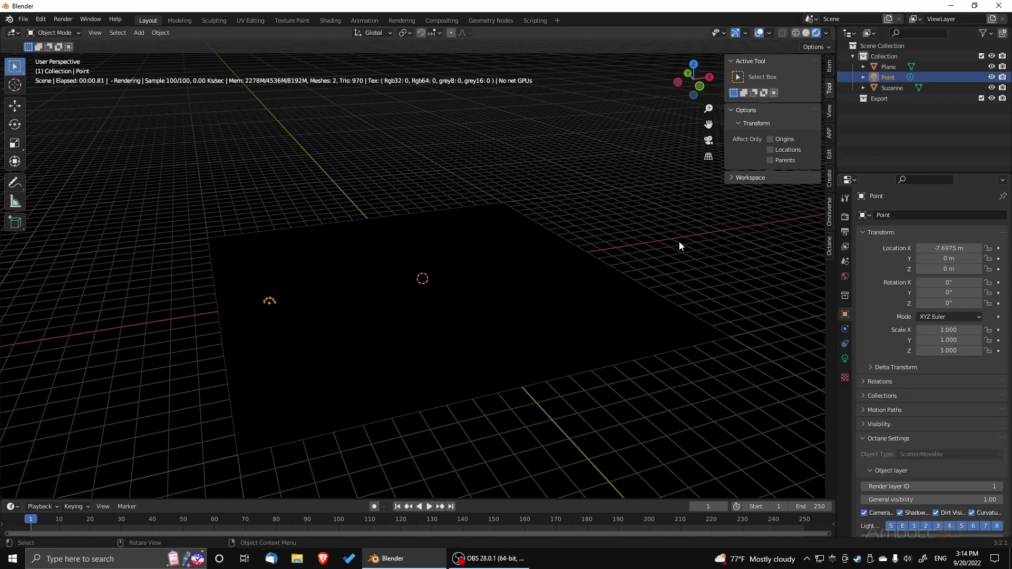
key(Delete)
Step: Add a Sun light, shift it along X and lift it above the plane
key(shift+a)
mouse_move(393, 351)
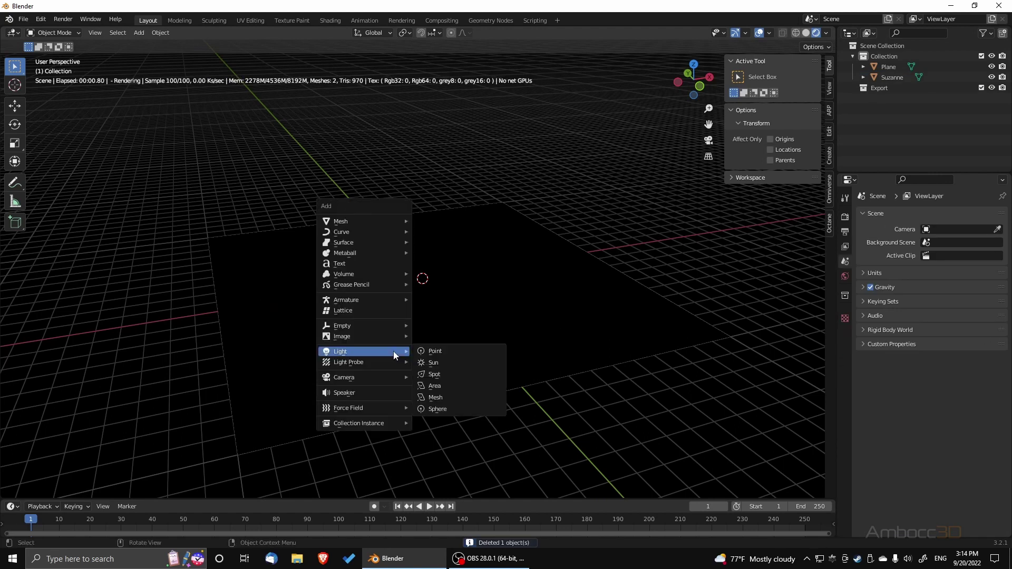
click(441, 365)
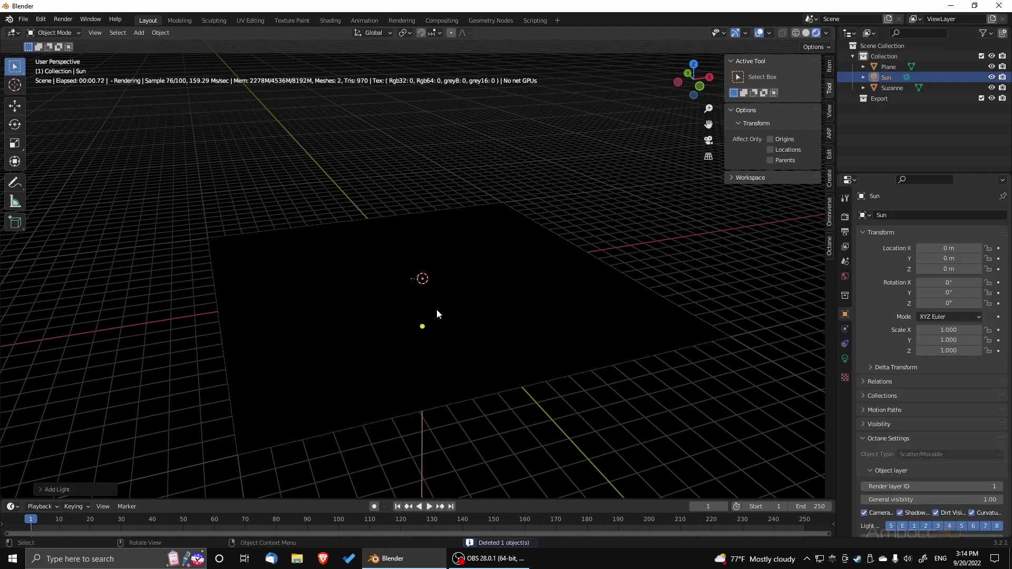
key(g)
key(x)
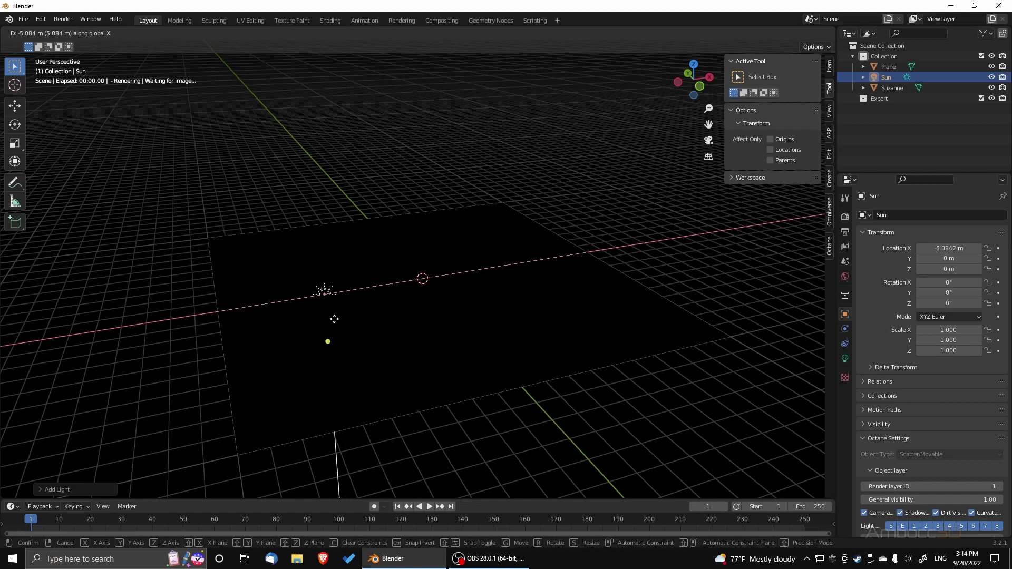
click(319, 323)
key(g)
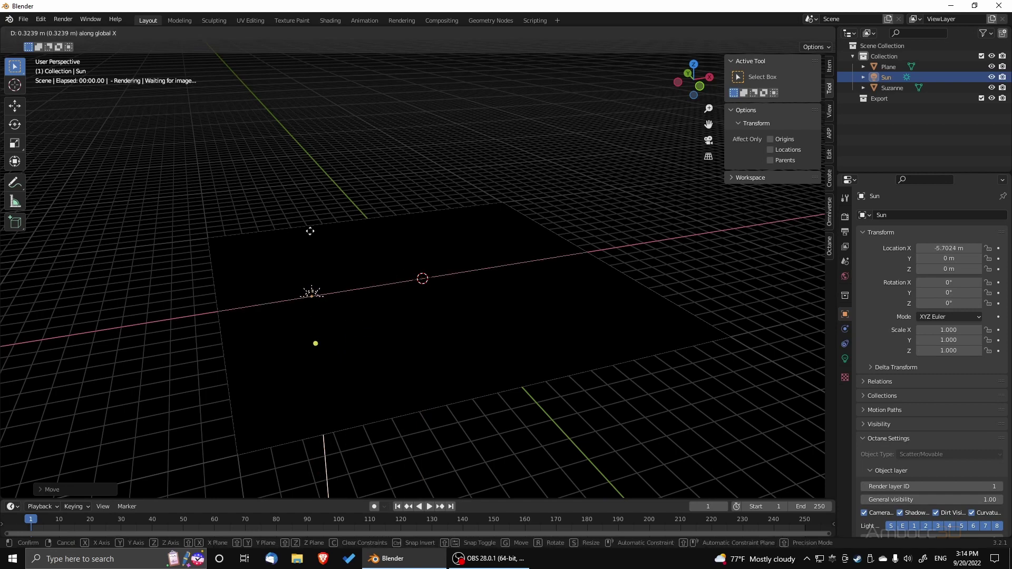
key(z)
click(330, 253)
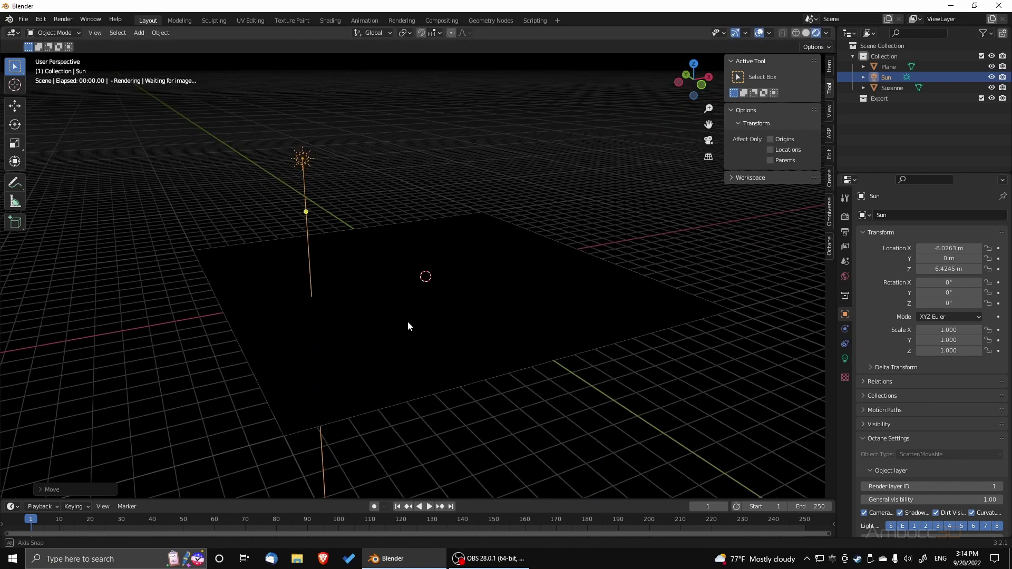
Step: Turn on Use Nodes for the Sun light, then delete it
click(844, 358)
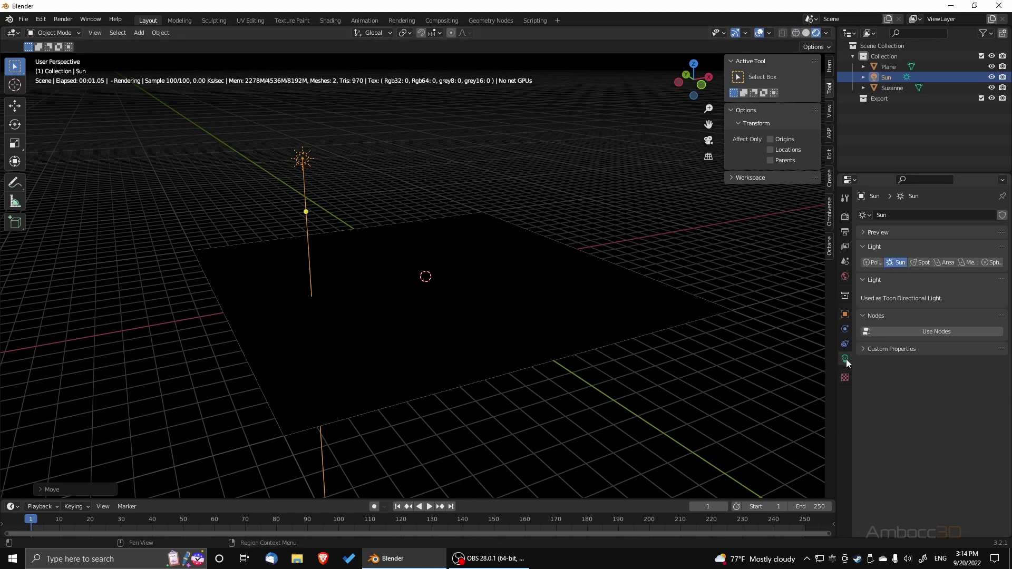
click(940, 334)
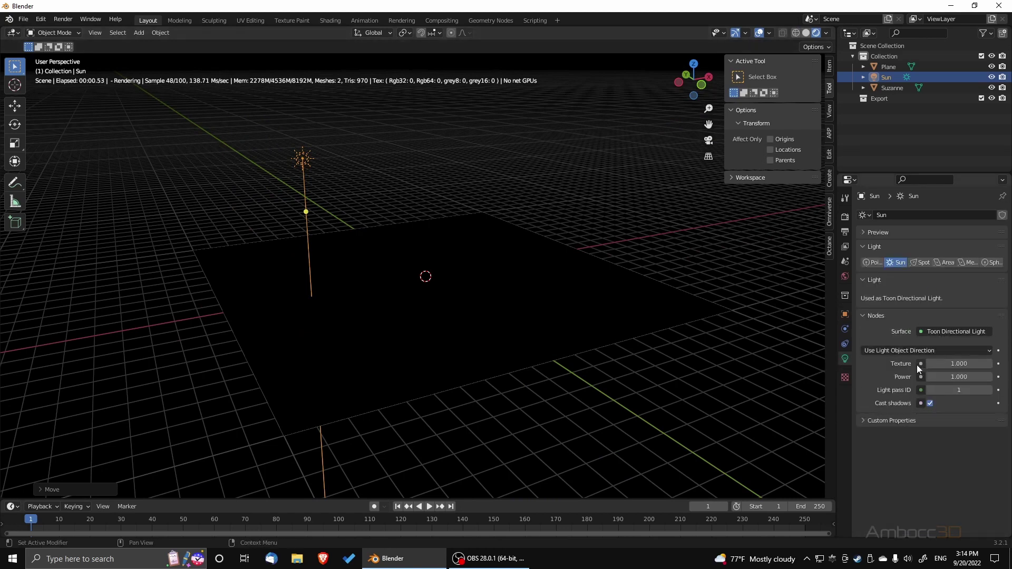
middle_drag(401, 310, 411, 333)
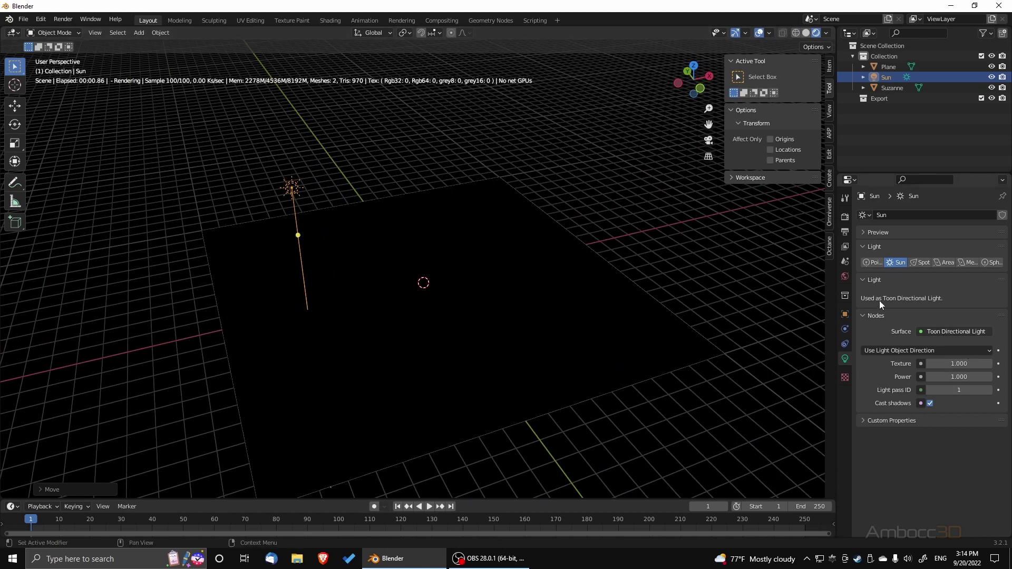
click(876, 81)
key(x)
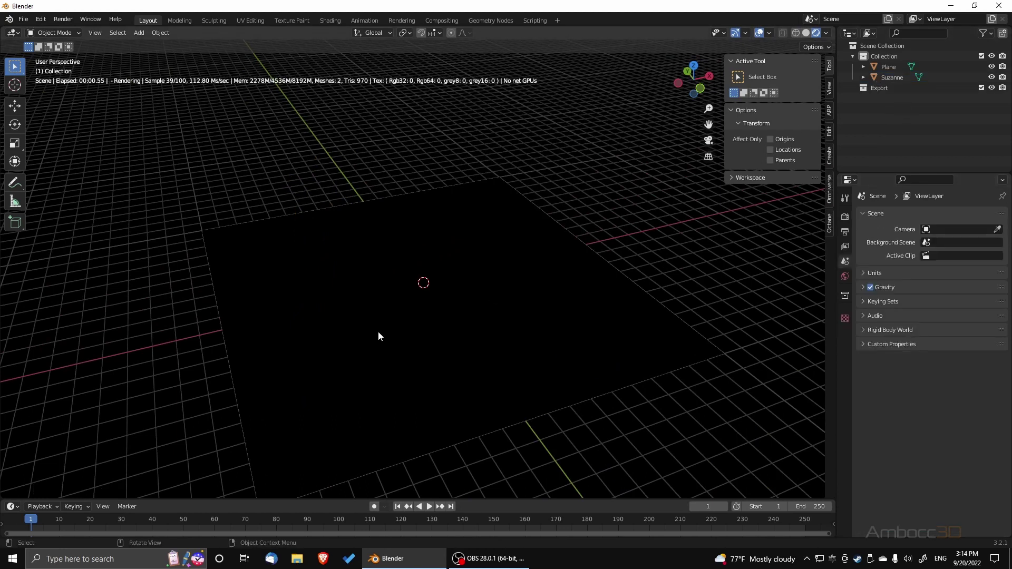
key(shift+a)
mouse_move(378, 330)
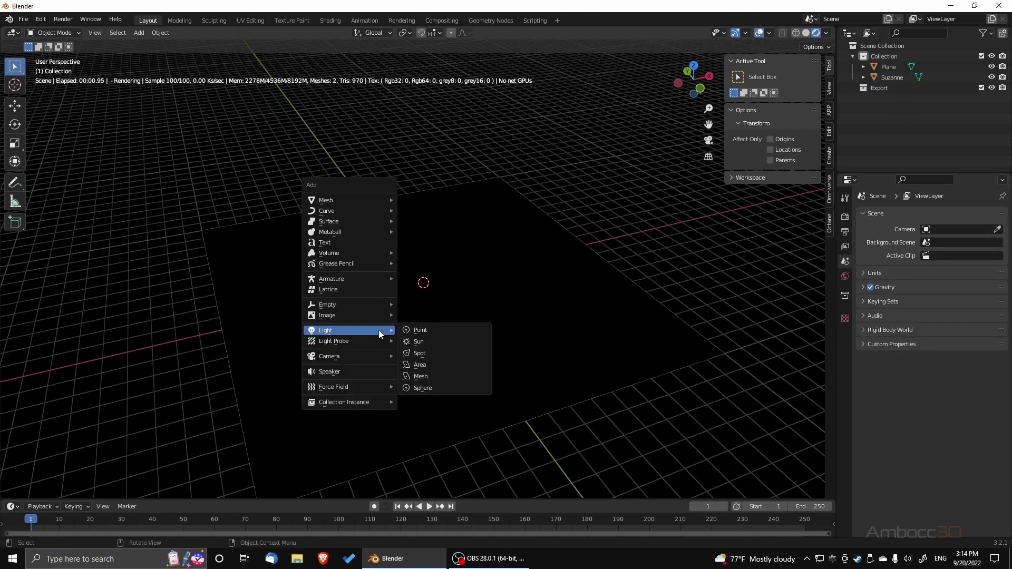
click(434, 351)
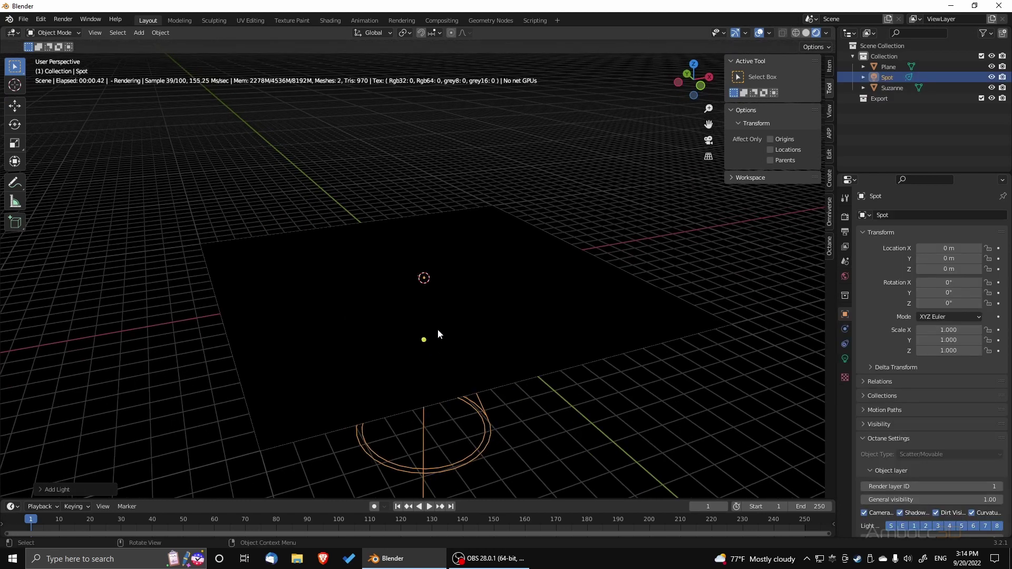
key(g)
key(z)
click(426, 246)
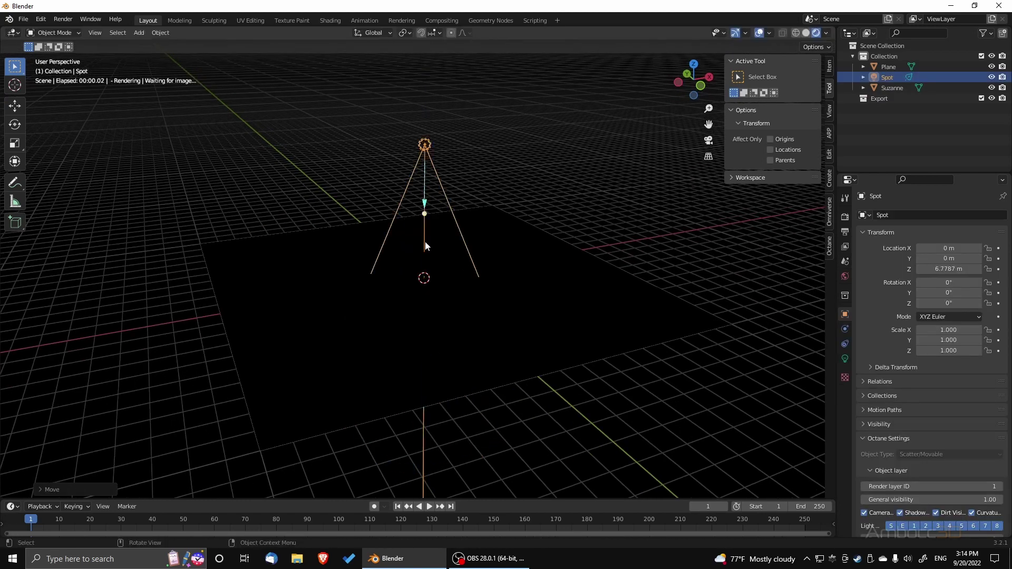
key(g)
key(x)
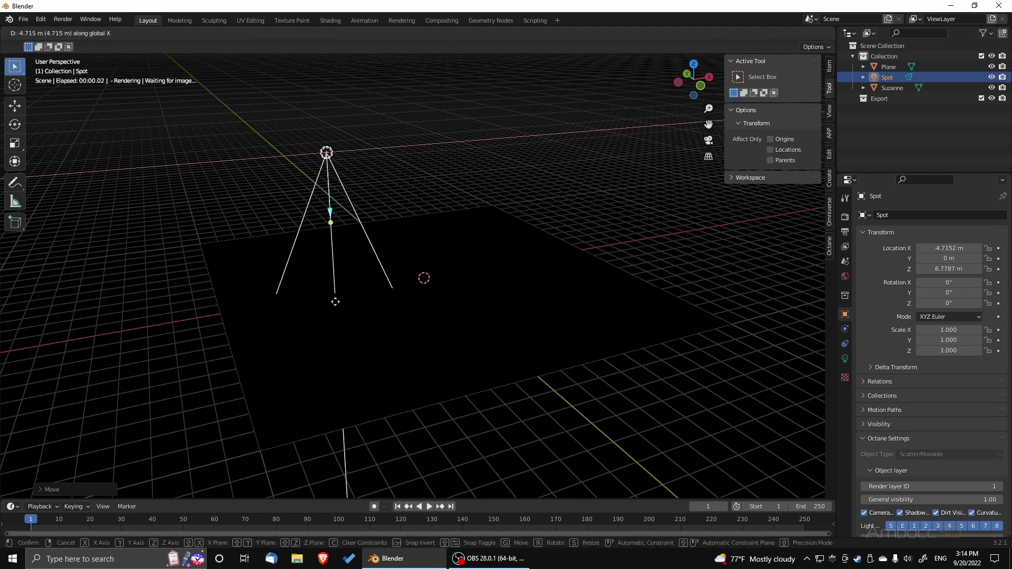
click(334, 296)
middle_drag(378, 334, 375, 330)
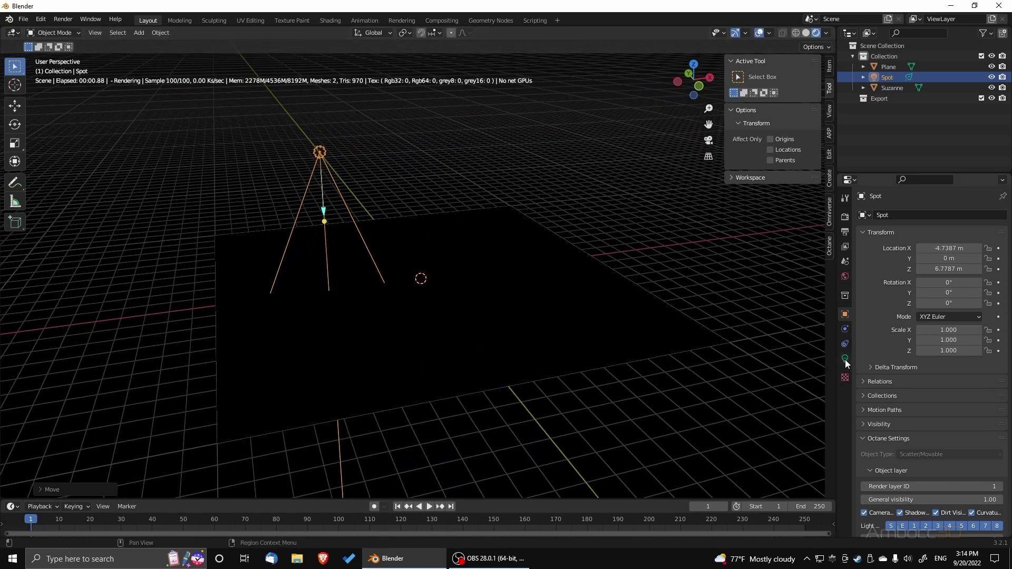
click(845, 359)
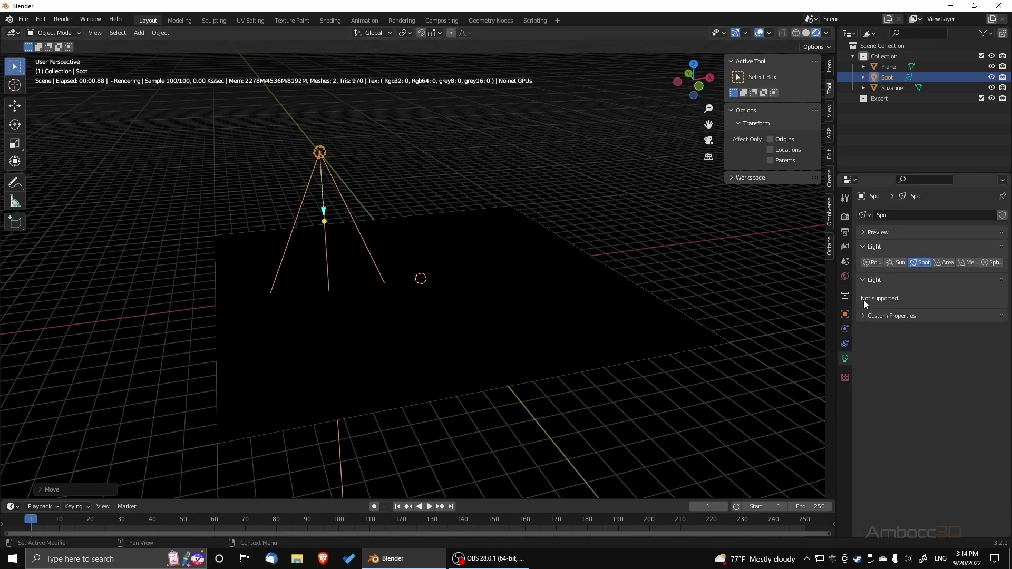
click(874, 75)
key(x)
middle_drag(408, 353, 418, 349)
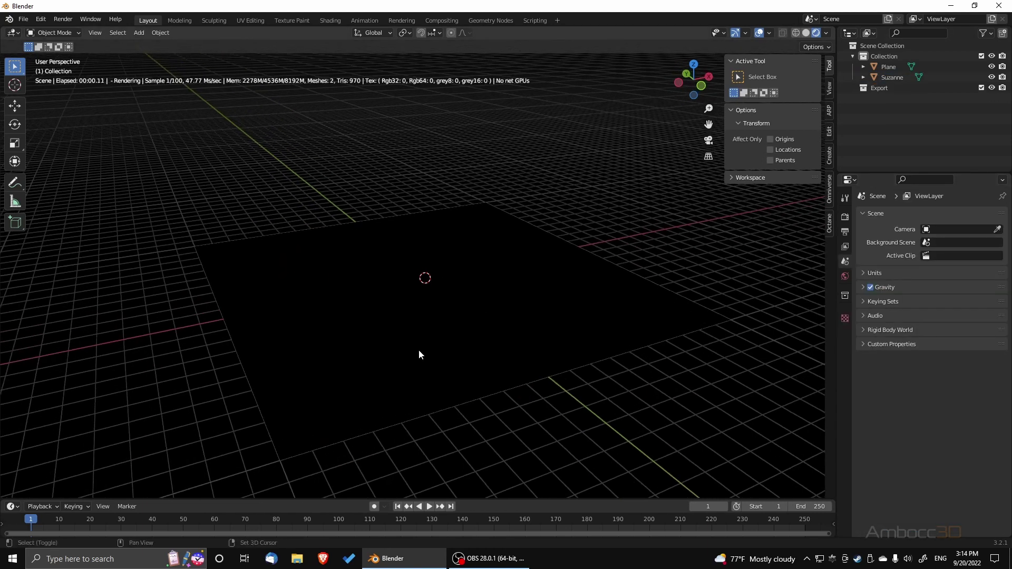
key(shift+a)
Step: Add an Area light and raise it beside the plane
click(464, 385)
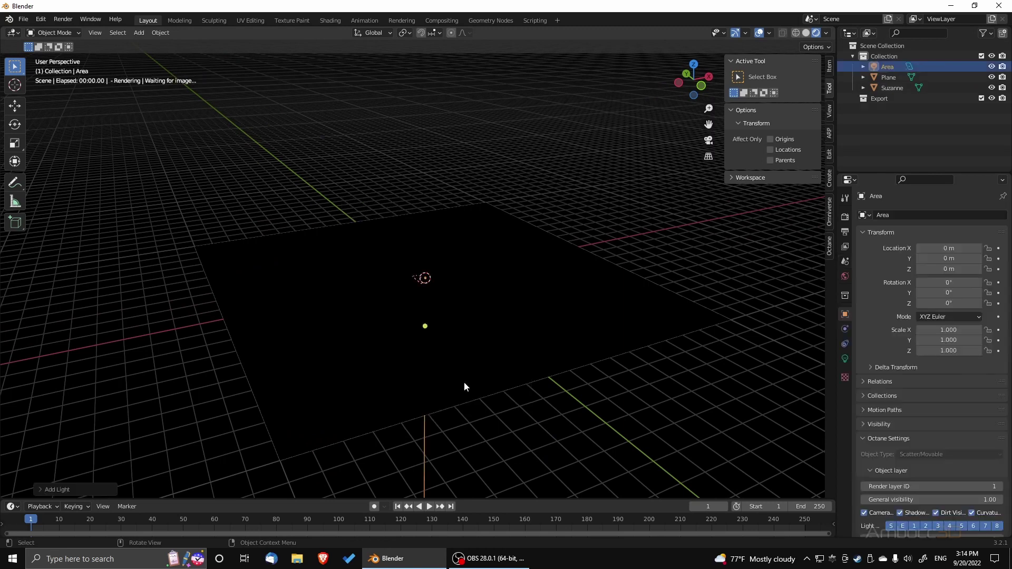
middle_drag(464, 382, 418, 347)
key(g)
key(x)
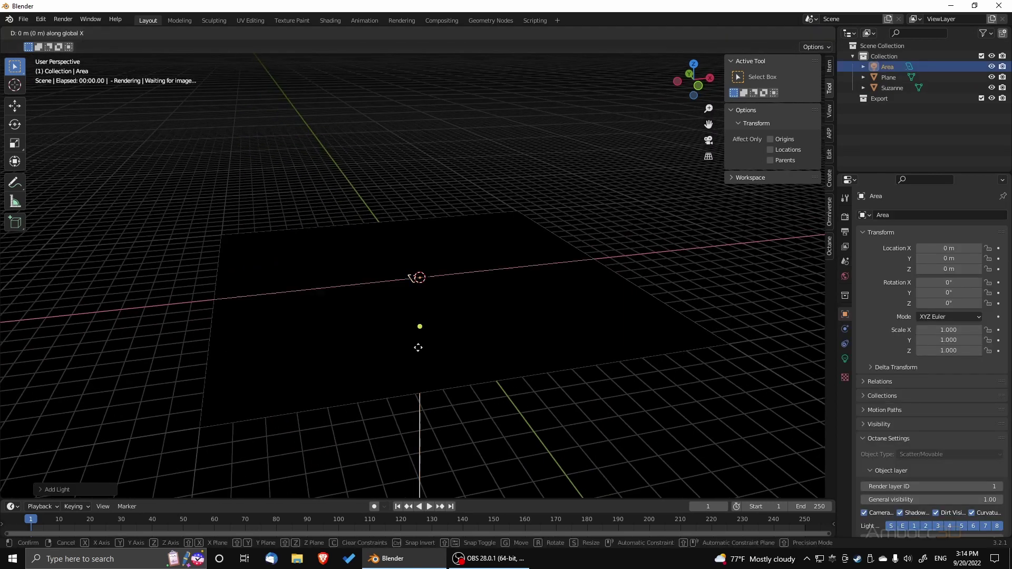
key(z)
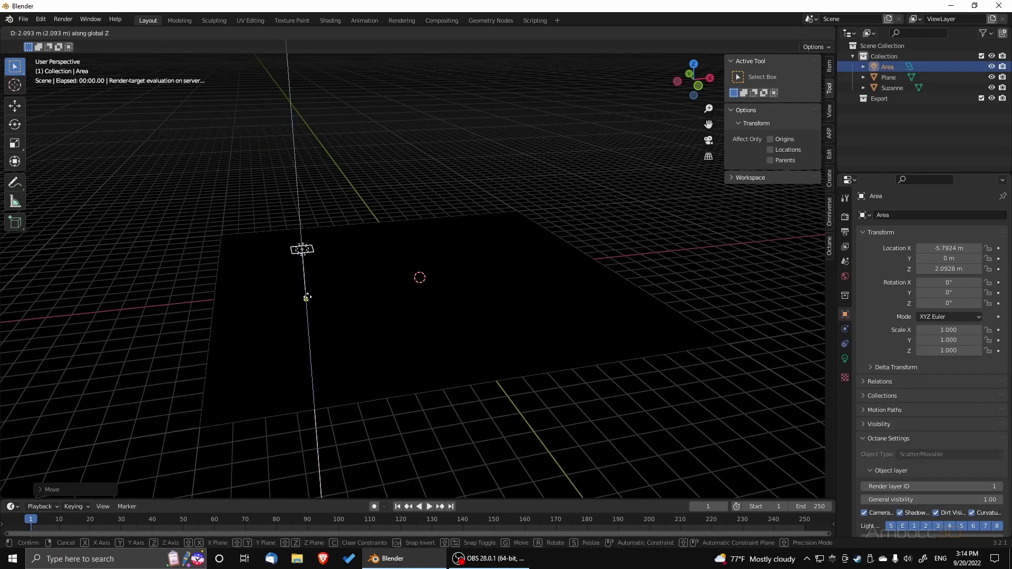
click(305, 253)
middle_drag(369, 295, 500, 319)
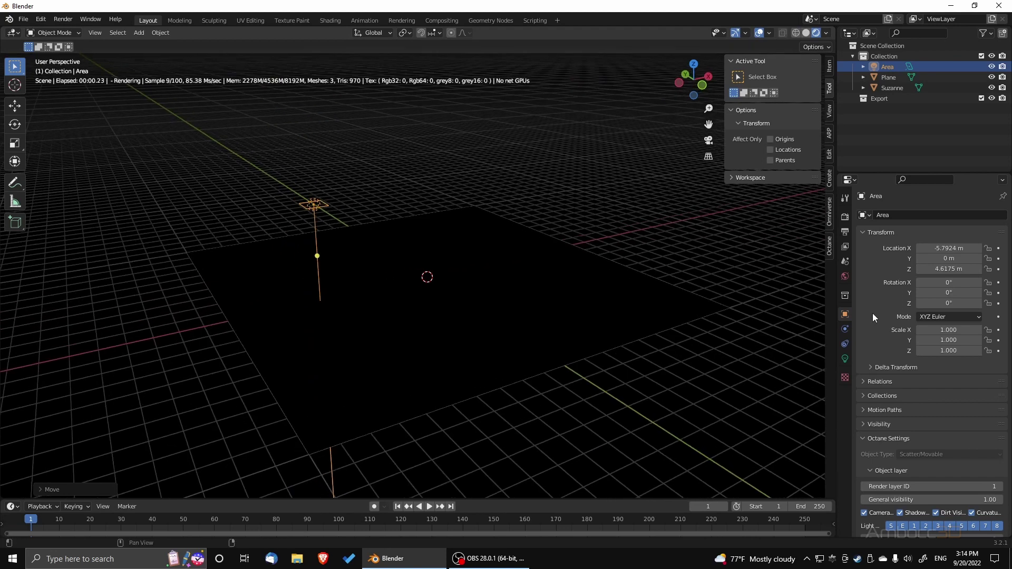
Step: Turn on Use Nodes for the Area light
click(845, 358)
click(928, 340)
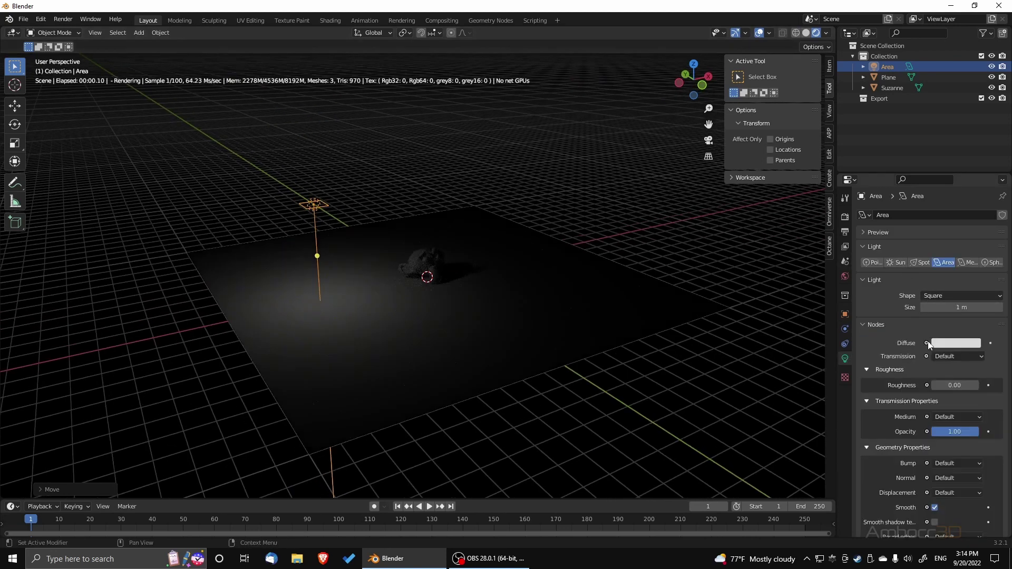
middle_drag(401, 332, 393, 329)
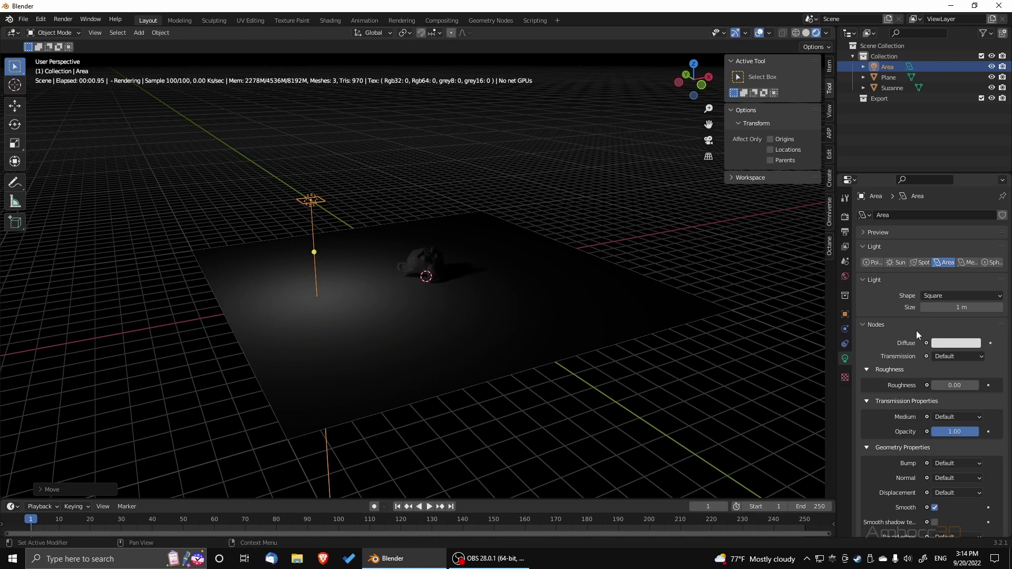
drag(962, 307, 930, 311)
scroll(881, 374, down, 5)
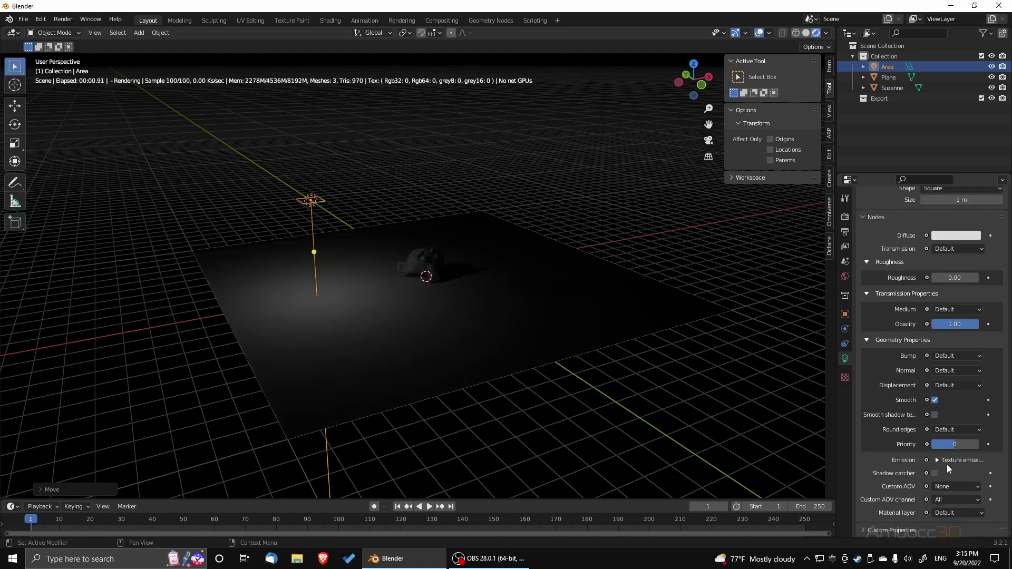
Step: Set the Area light's emission power to 1000, then delete the light
click(940, 462)
scroll(966, 447, down, 4)
click(952, 405)
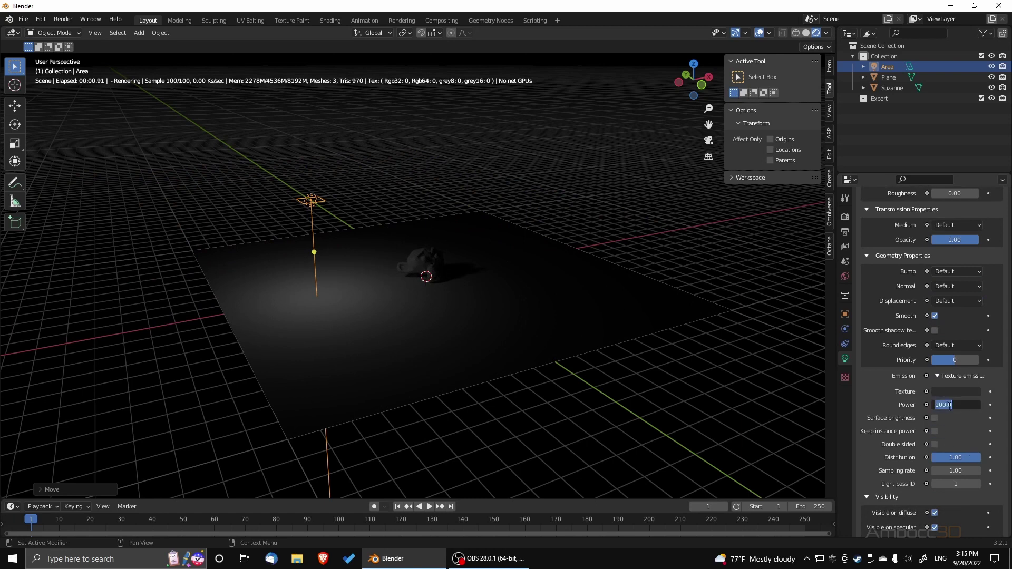
key(Home)
text(0)
key(Return)
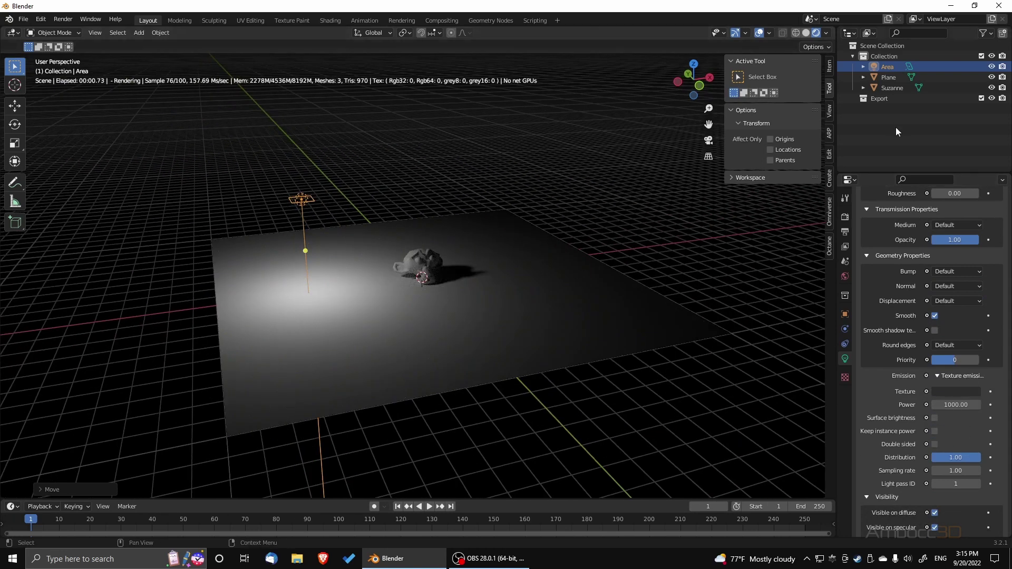
key(Delete)
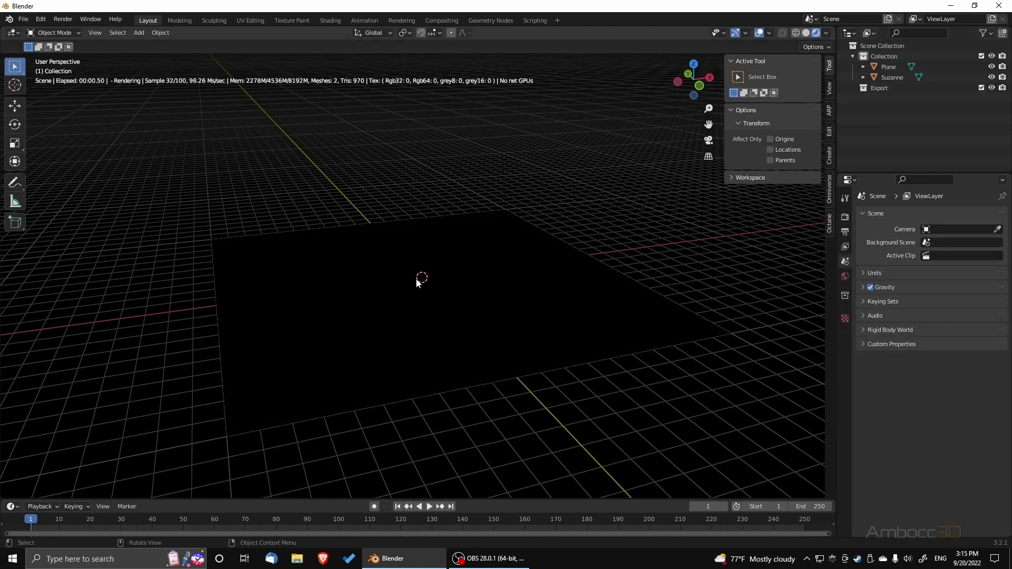
Step: Add a mesh light, raising it on Z and shifting it along X
key(shift+a)
mouse_move(432, 288)
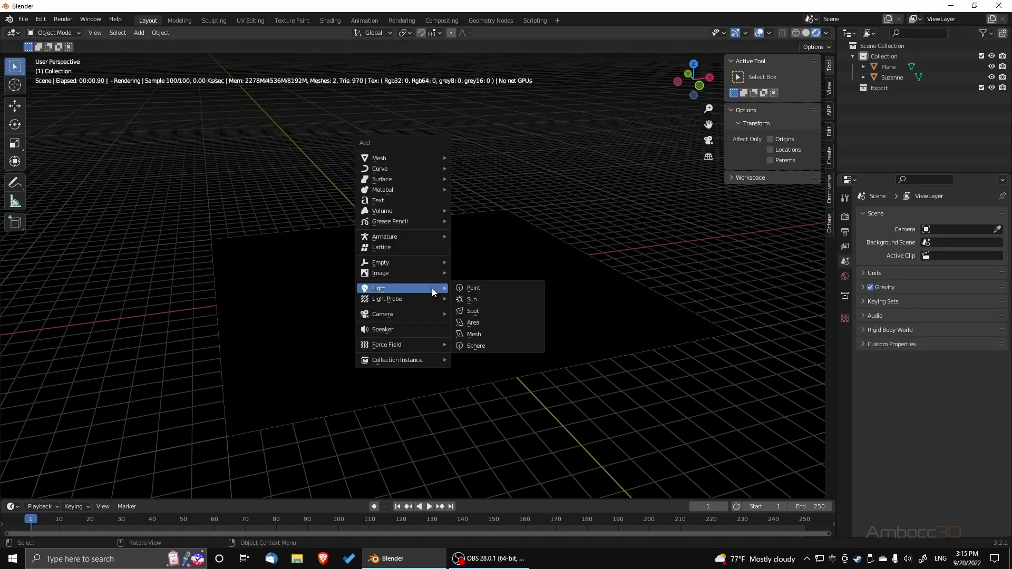
click(481, 334)
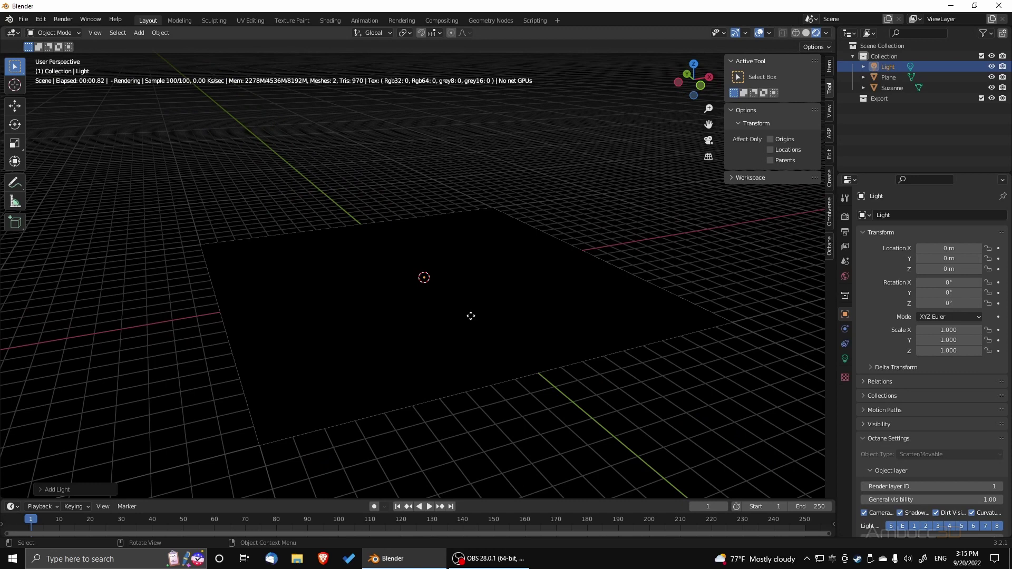
key(g)
key(z)
click(467, 261)
key(g)
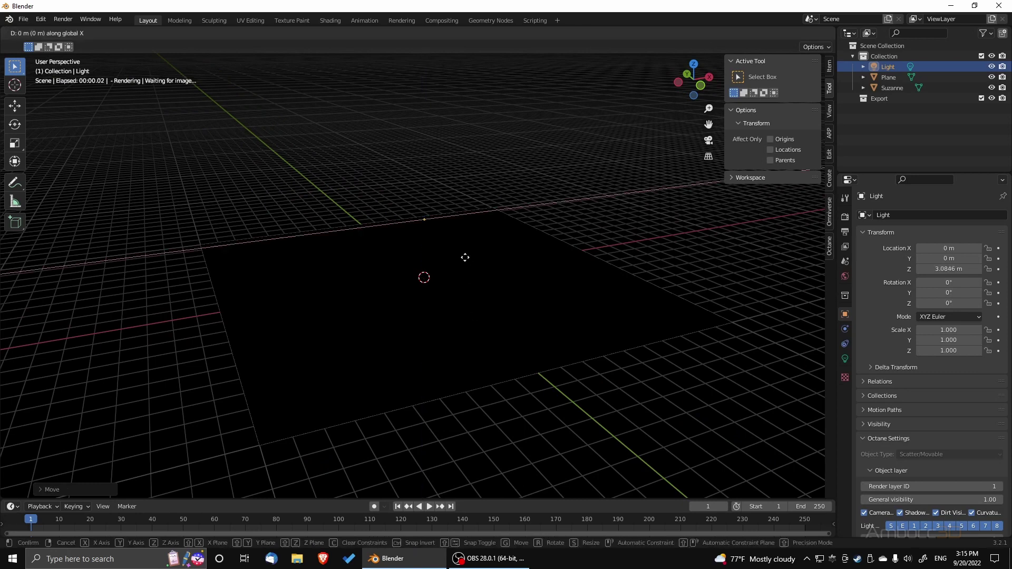
key(x)
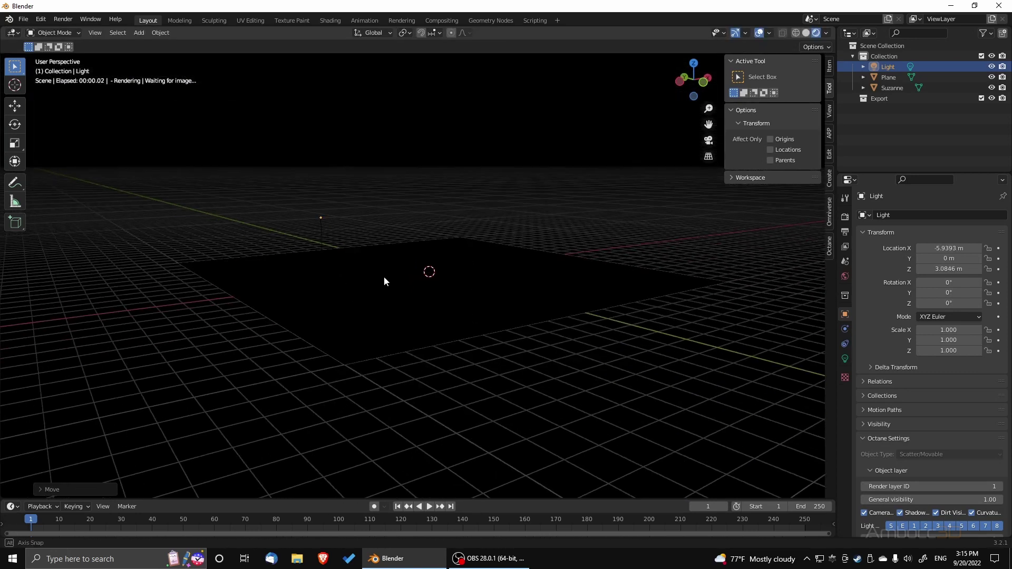
click(383, 277)
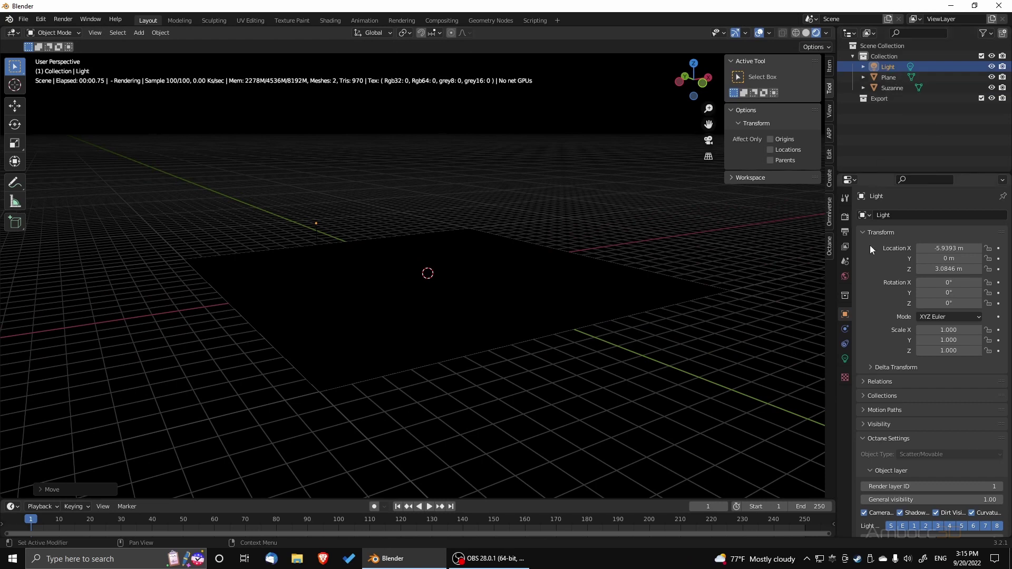
Step: Pick Suzanne as the light's mesh and enable its nodes
scroll(909, 391, down, 4)
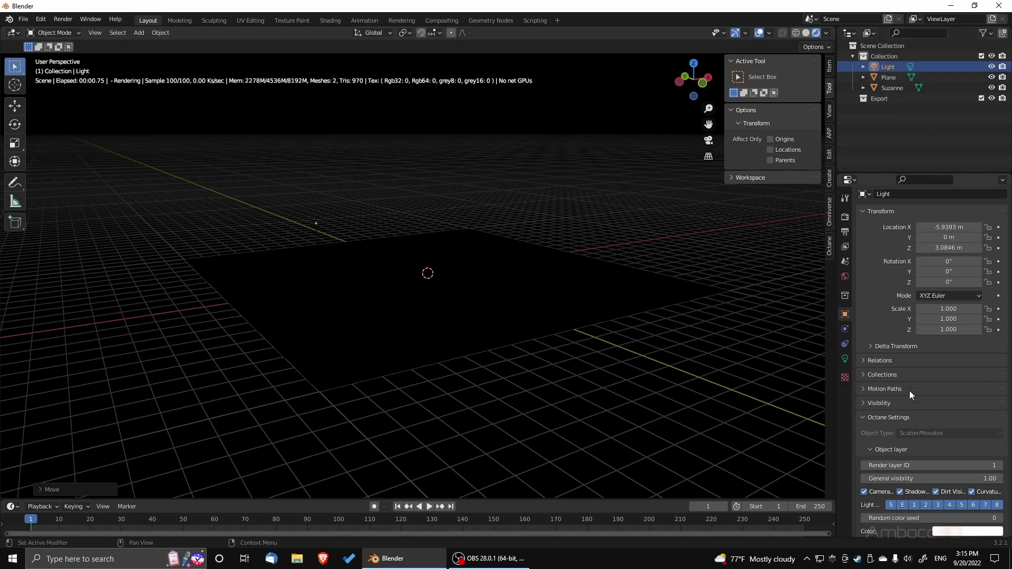
click(845, 359)
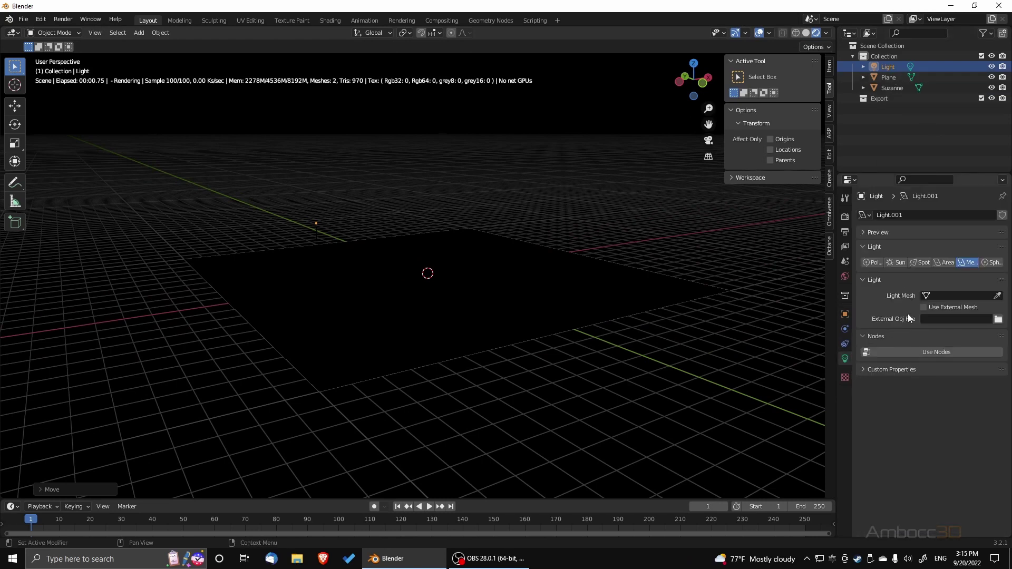
click(996, 296)
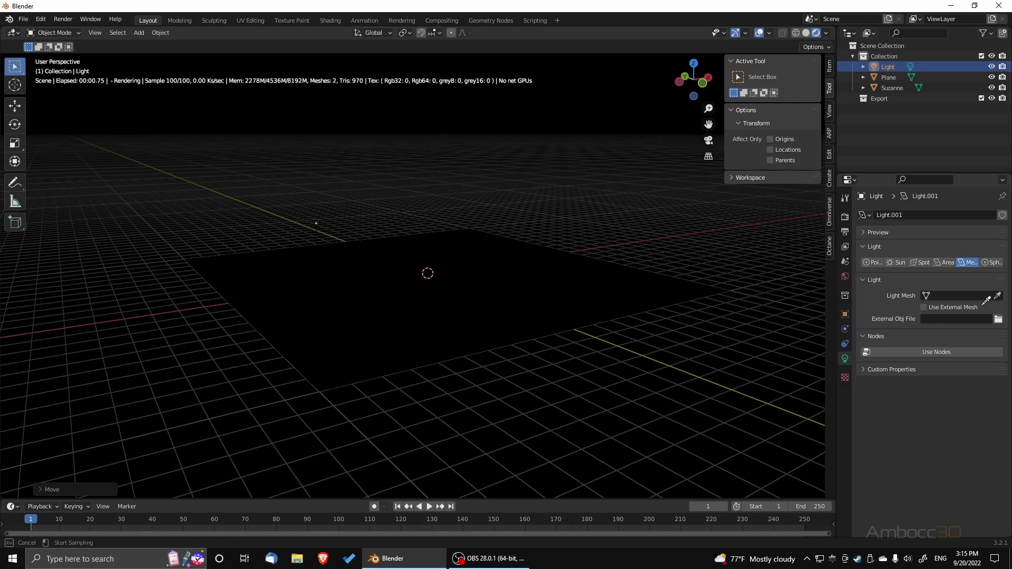
click(900, 88)
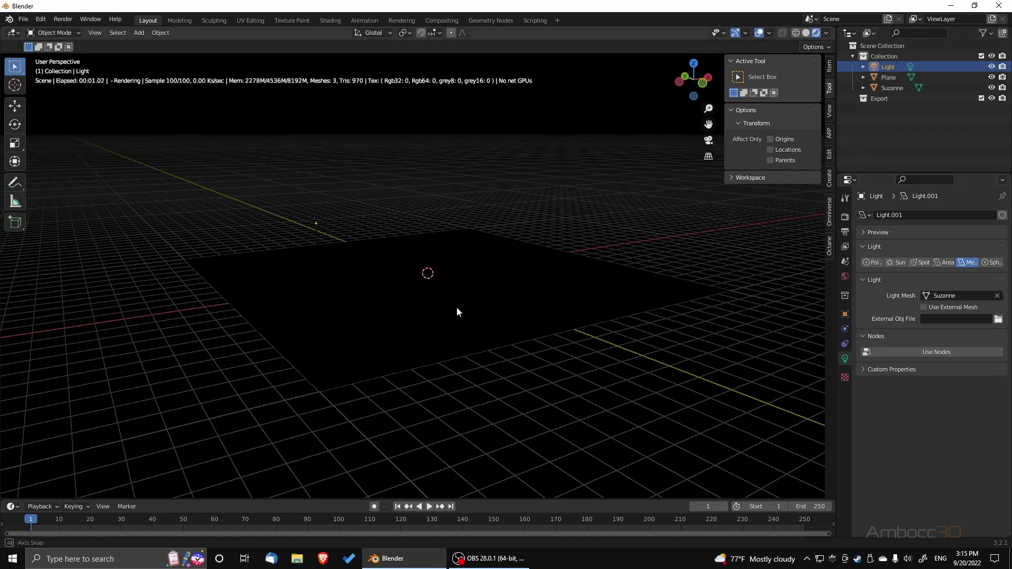
middle_drag(456, 307, 455, 312)
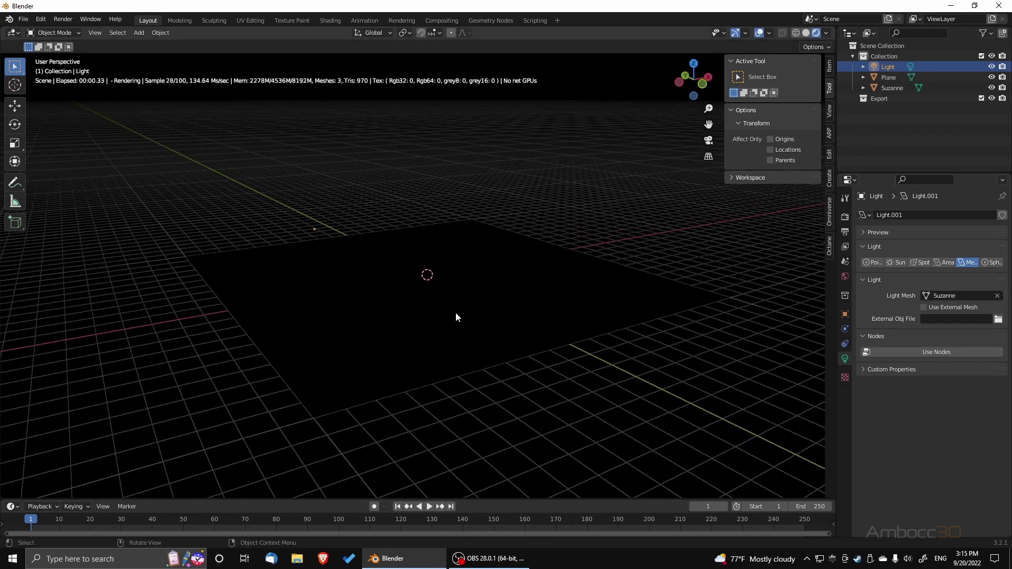
click(936, 352)
mouse_move(492, 353)
middle_down()
mouse_move(460, 346)
mouse_move(483, 352)
middle_up()
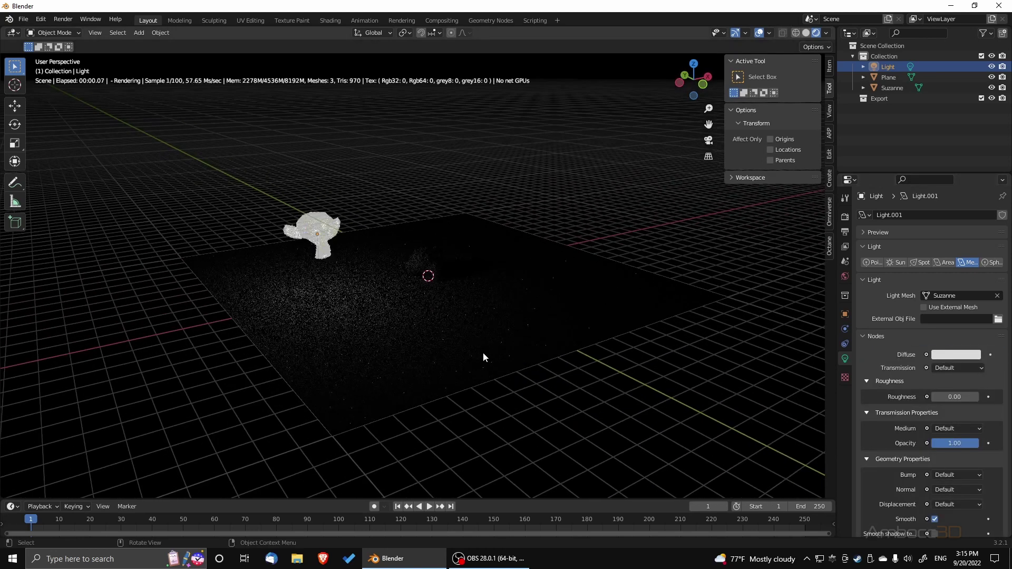
Step: Set the texture emission power to 1000, then delete the Suzanne mesh light
scroll(963, 430, down, 5)
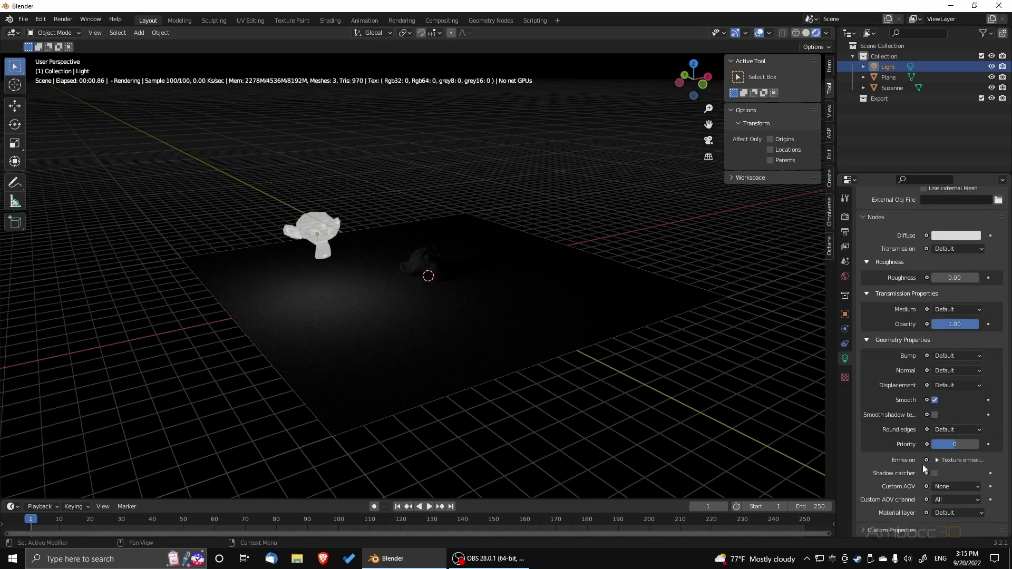
click(936, 461)
scroll(957, 454, down, 4)
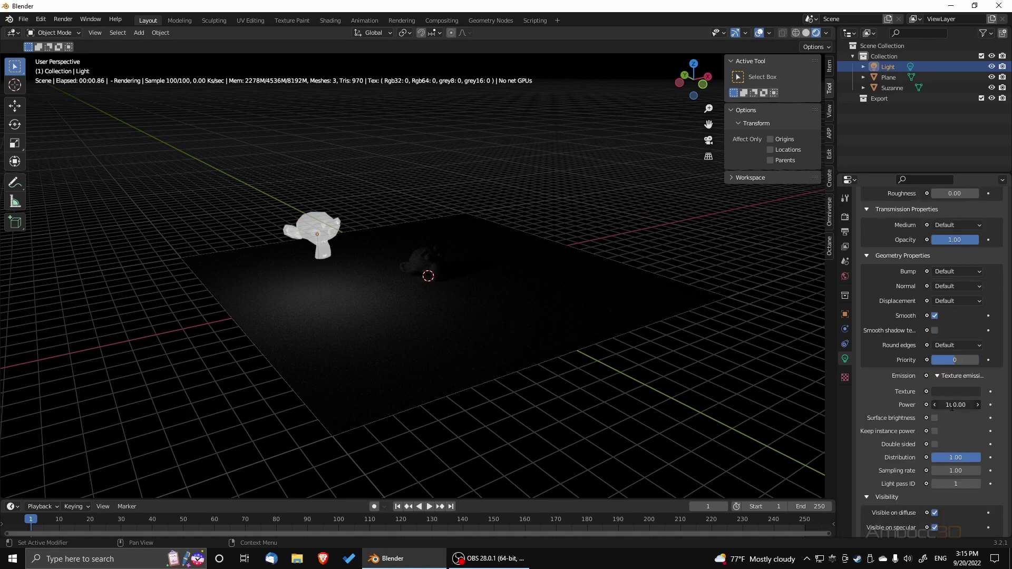
click(952, 406)
click(943, 405)
text(0)
key(Return)
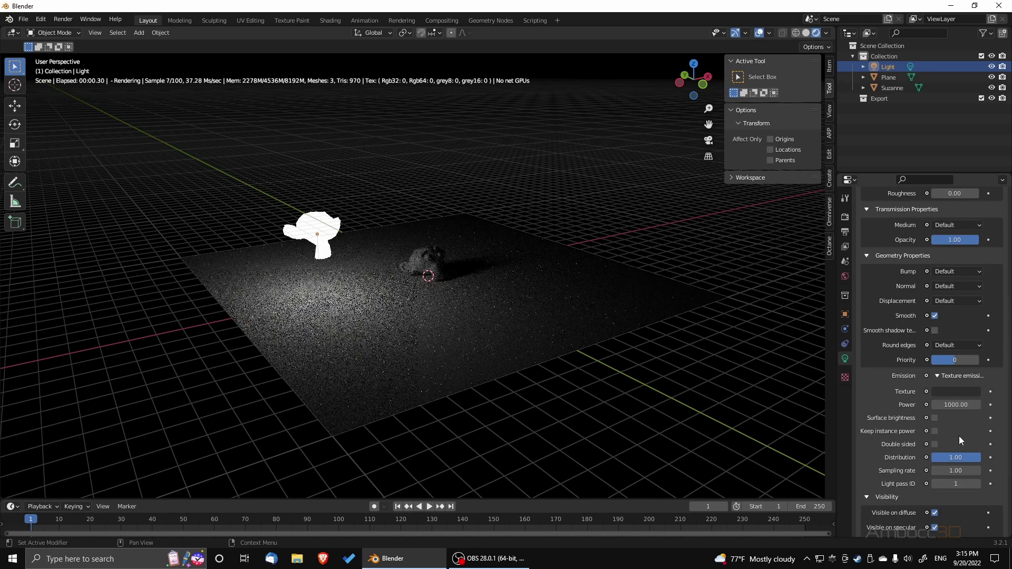
middle_drag(410, 381, 363, 327)
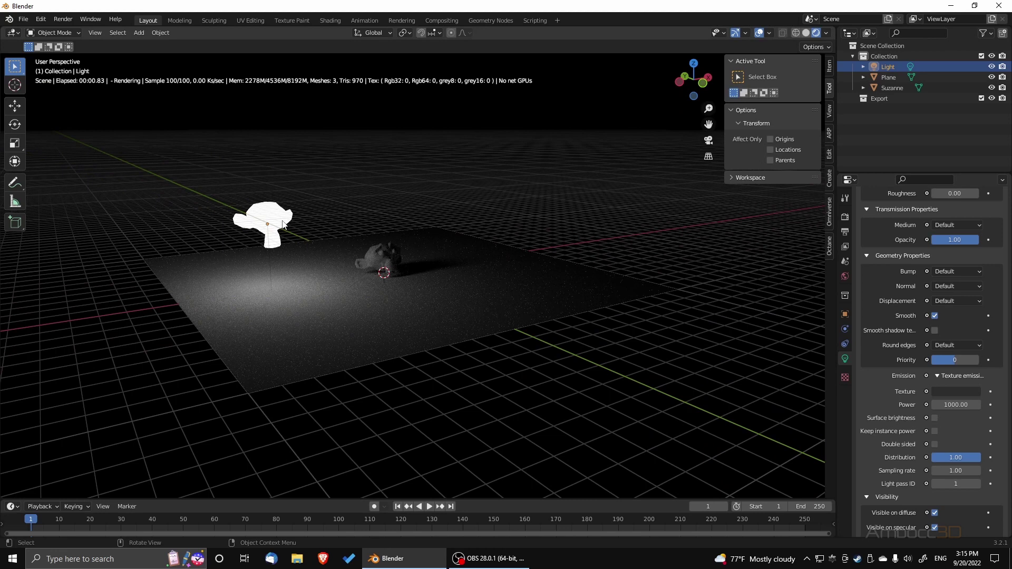
key(Delete)
Step: Add a sphere light and move it up and sideways beside Suzanne
key(shift+a)
mouse_move(391, 293)
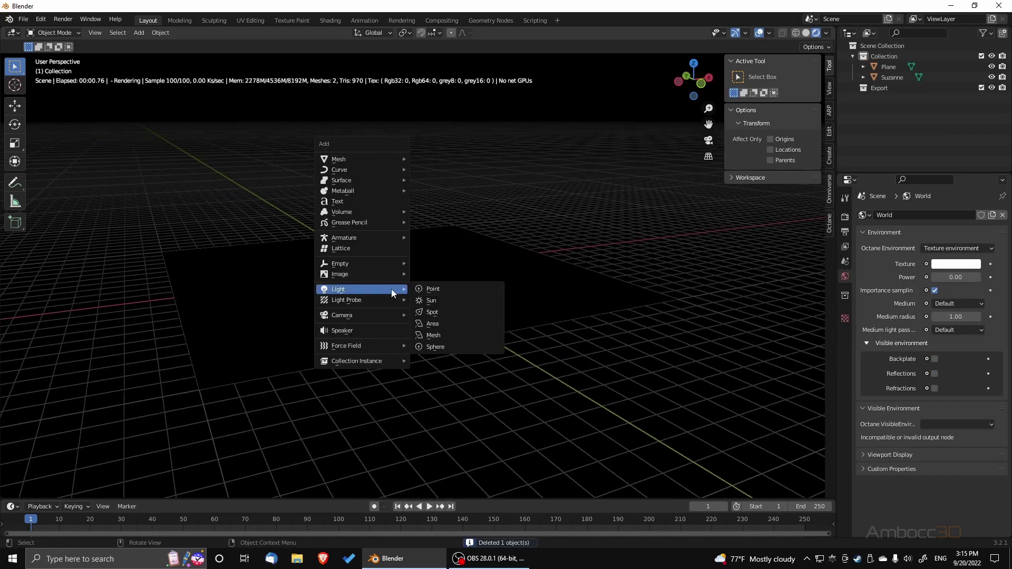
click(441, 348)
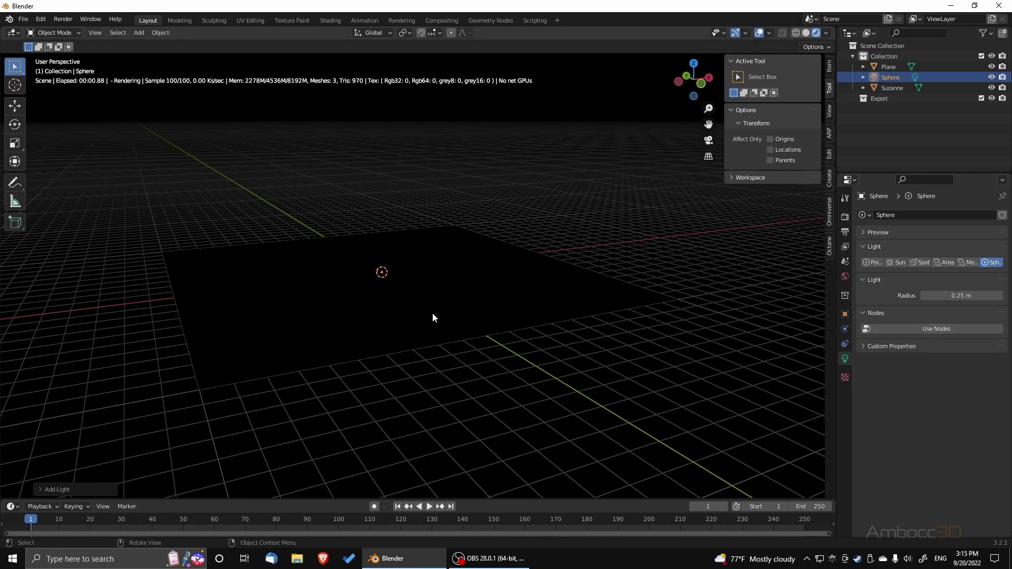
middle_drag(432, 312, 420, 311)
key(g)
key(z)
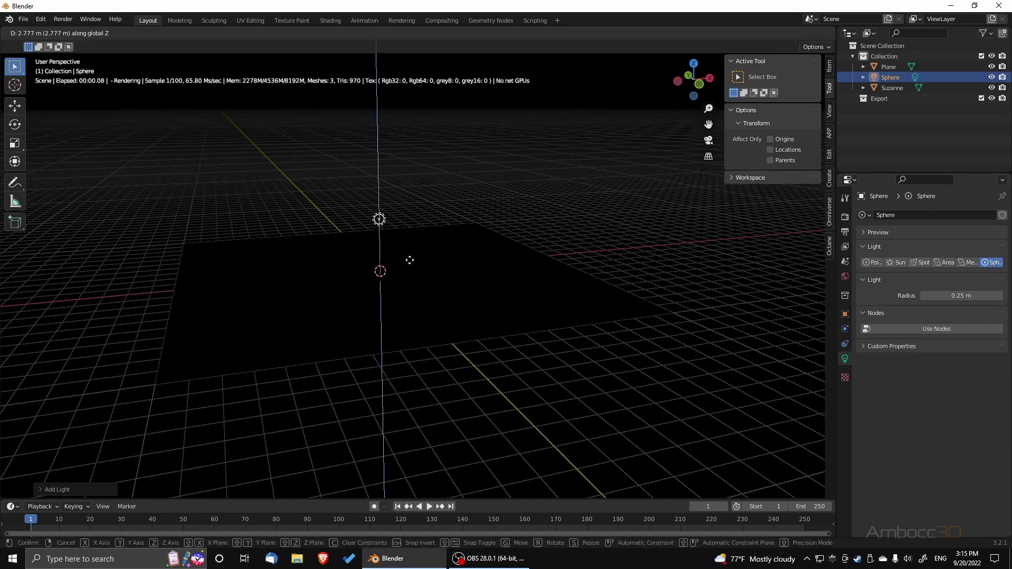
key(x)
click(287, 253)
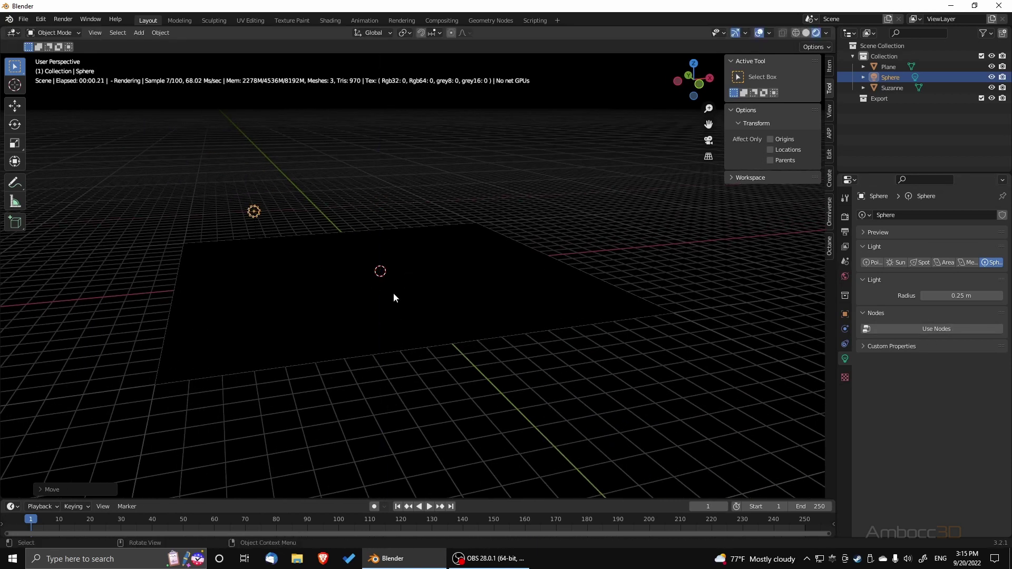
middle_drag(393, 293, 454, 293)
Step: Enable the sphere light's nodes, set emission power 1000, and split the viewport in two
click(963, 331)
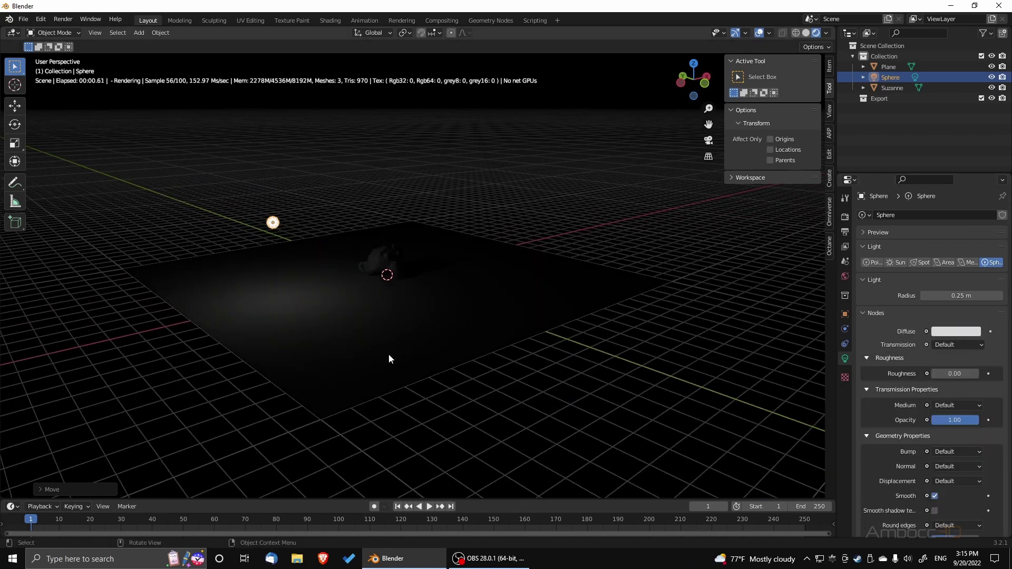
mouse_move(388, 353)
middle_down()
mouse_move(359, 349)
mouse_move(381, 353)
middle_up()
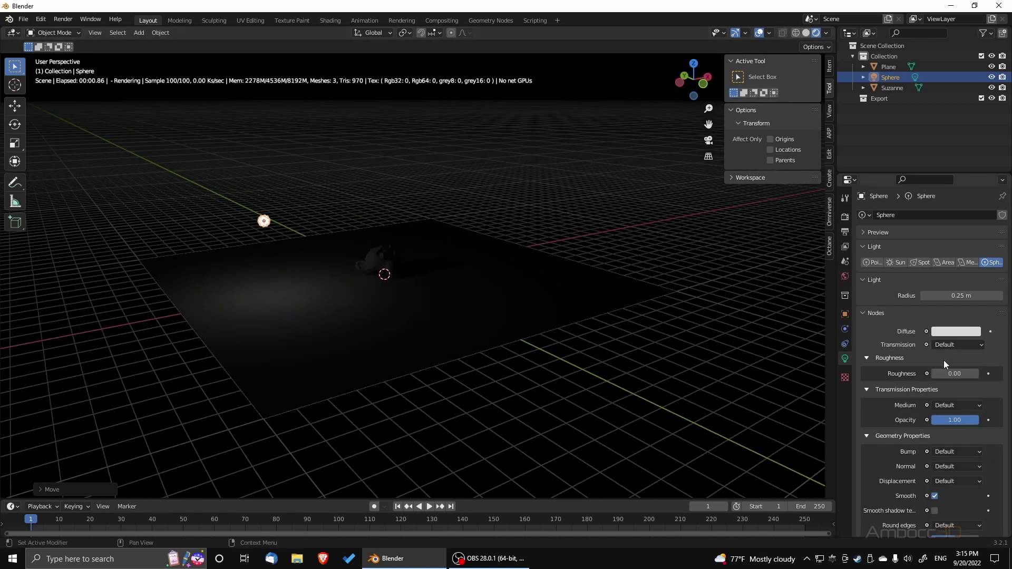
scroll(932, 477, down, 3)
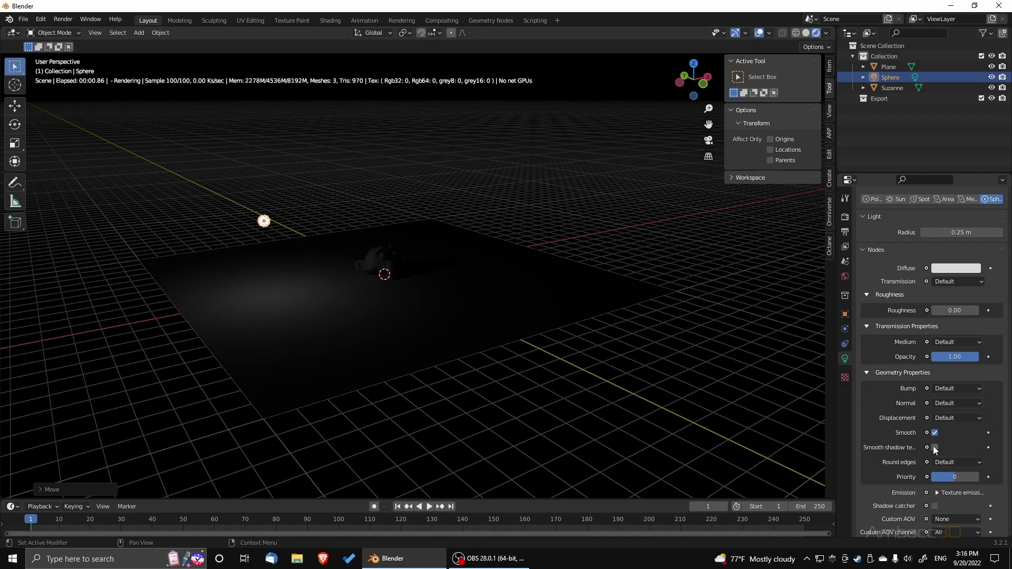
scroll(915, 474, down, 2)
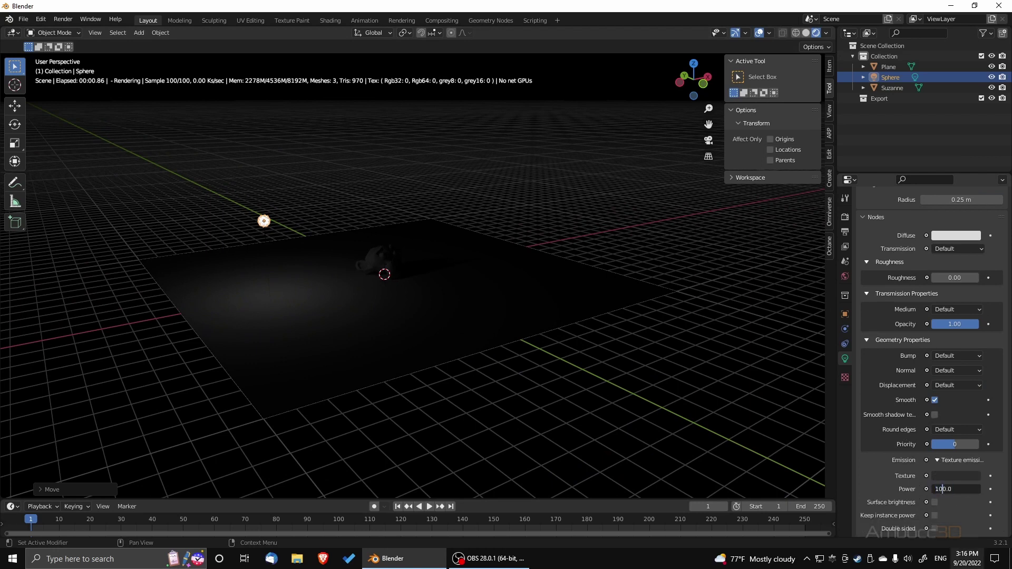
text(0)
key(Return)
middle_drag(390, 336, 554, 167)
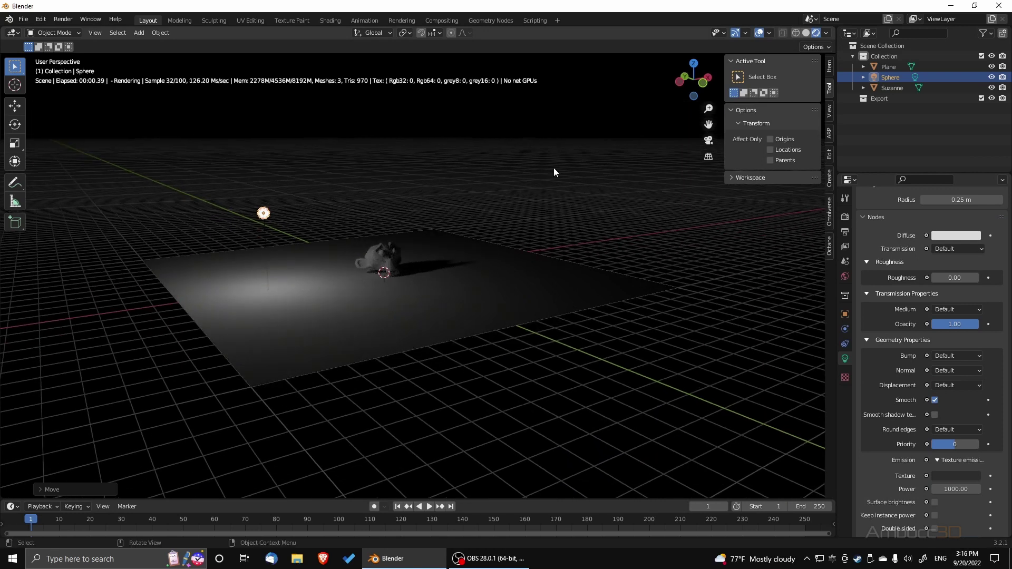
drag(836, 27, 496, 82)
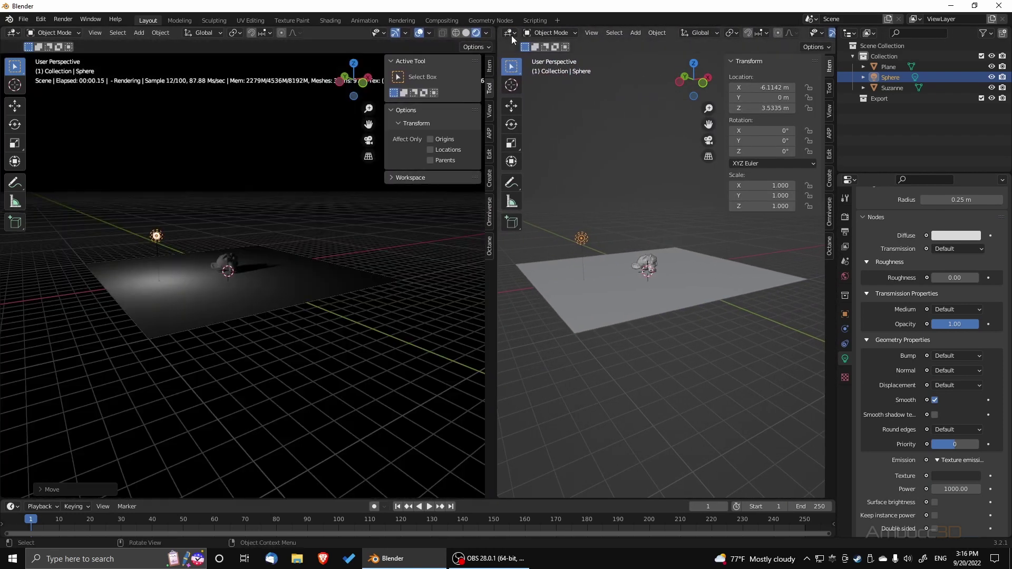
Step: Switch the right area to the Shader Editor showing the sphere light's node tree
click(511, 33)
click(535, 155)
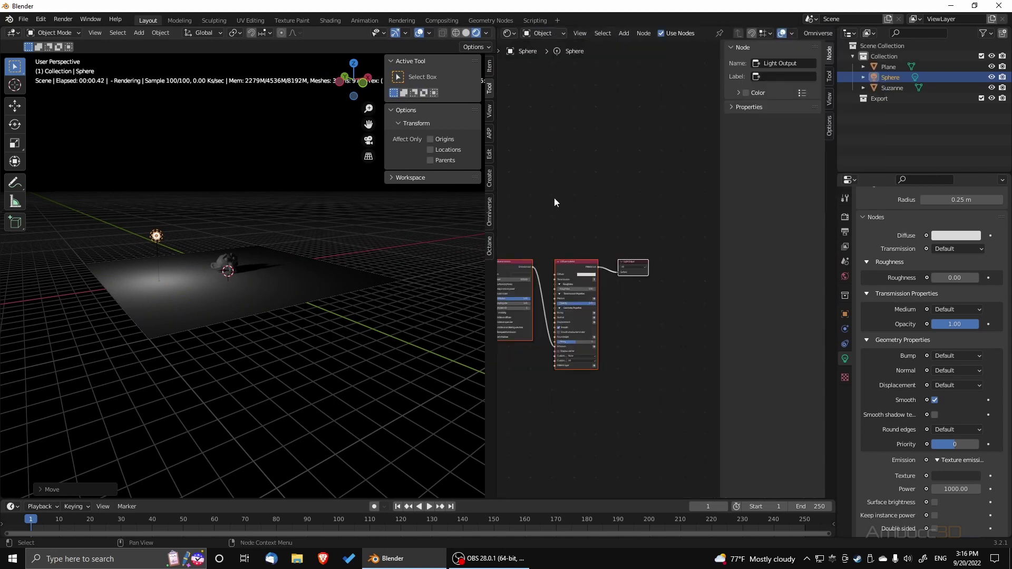
scroll(607, 294, up, 5)
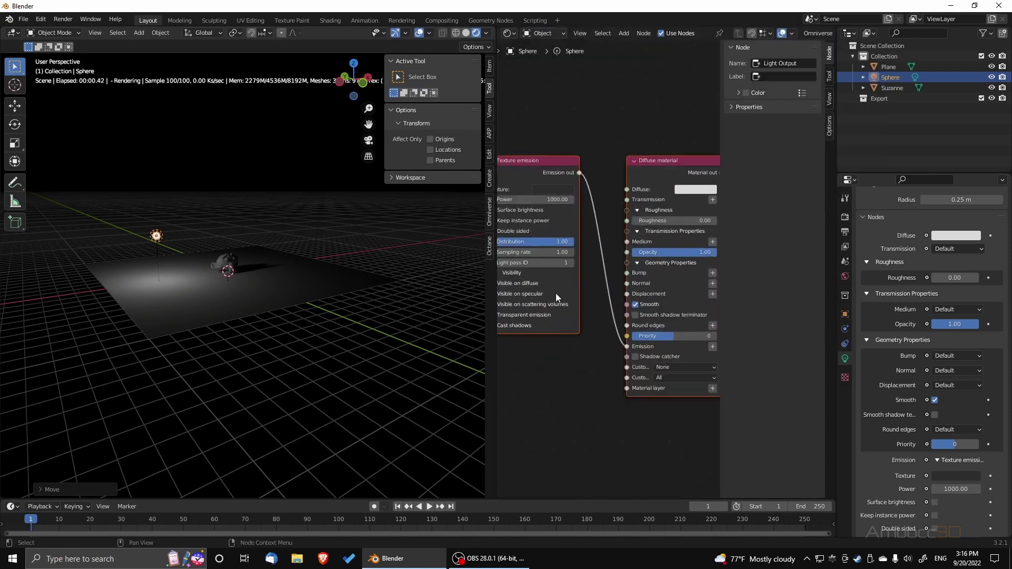
middle_drag(556, 293, 594, 299)
scroll(580, 290, up, 1)
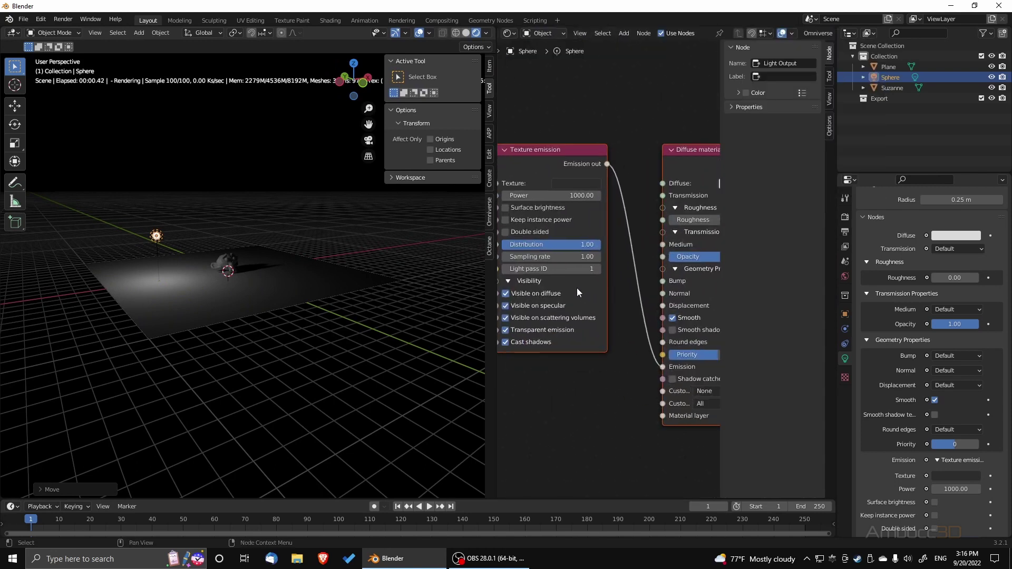
Step: Try an emission Power of 10, then set it back to 1000
drag(564, 197, 563, 195)
click(563, 195)
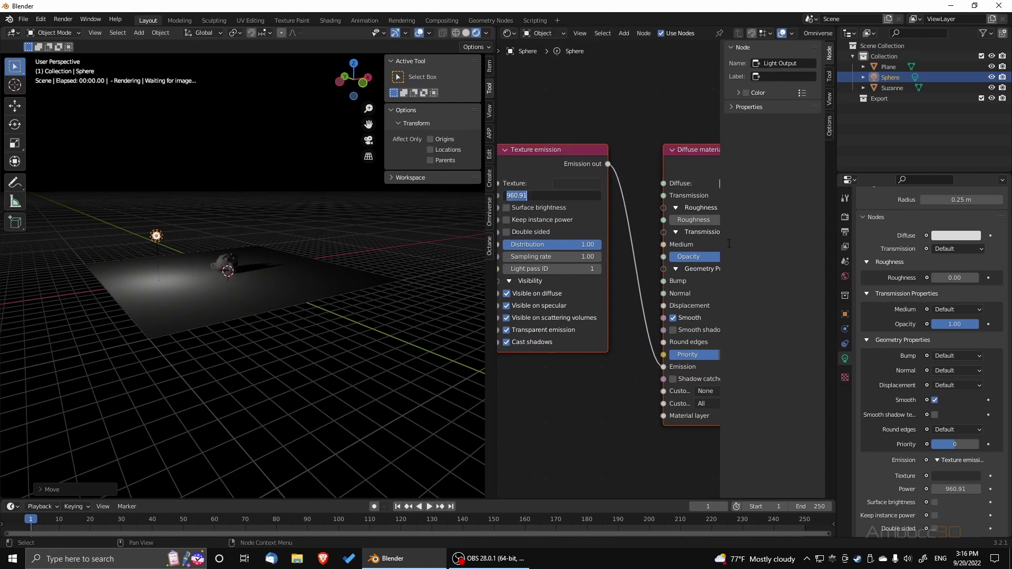
text(10)
key(Return)
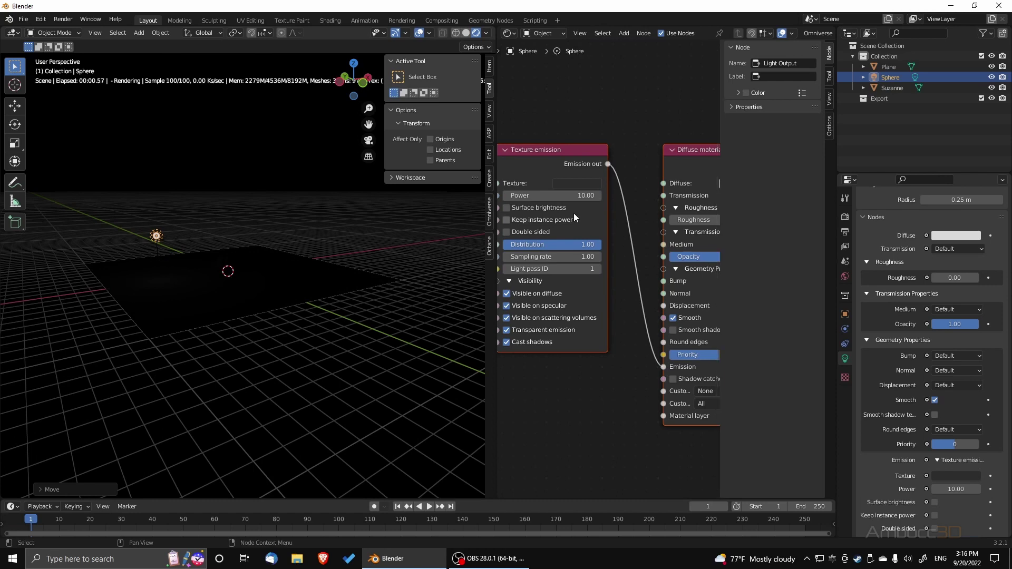
click(570, 196)
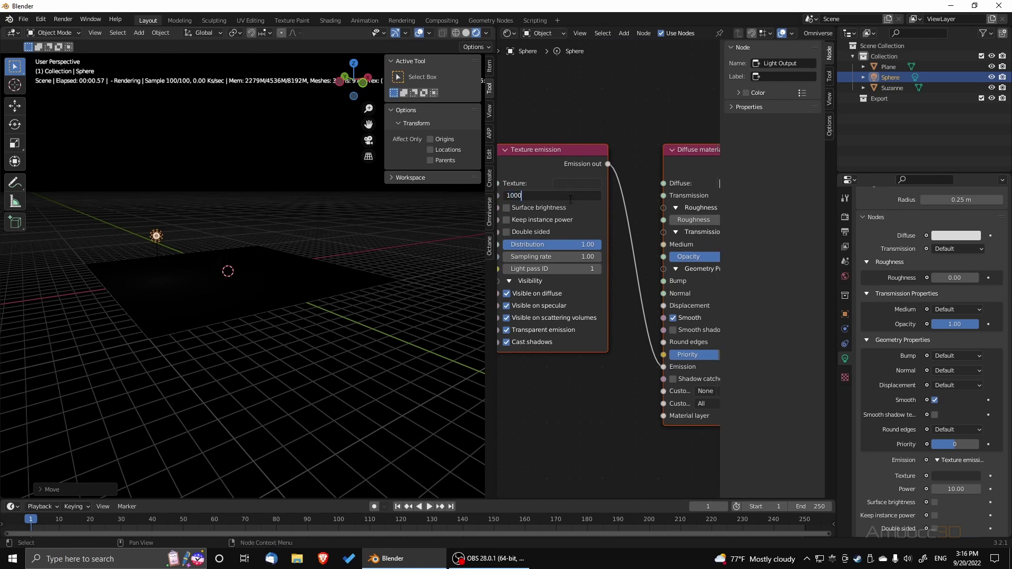
text(1000)
key(Return)
Step: Set the sphere light's radius to 1 m
middle_drag(255, 314, 254, 322)
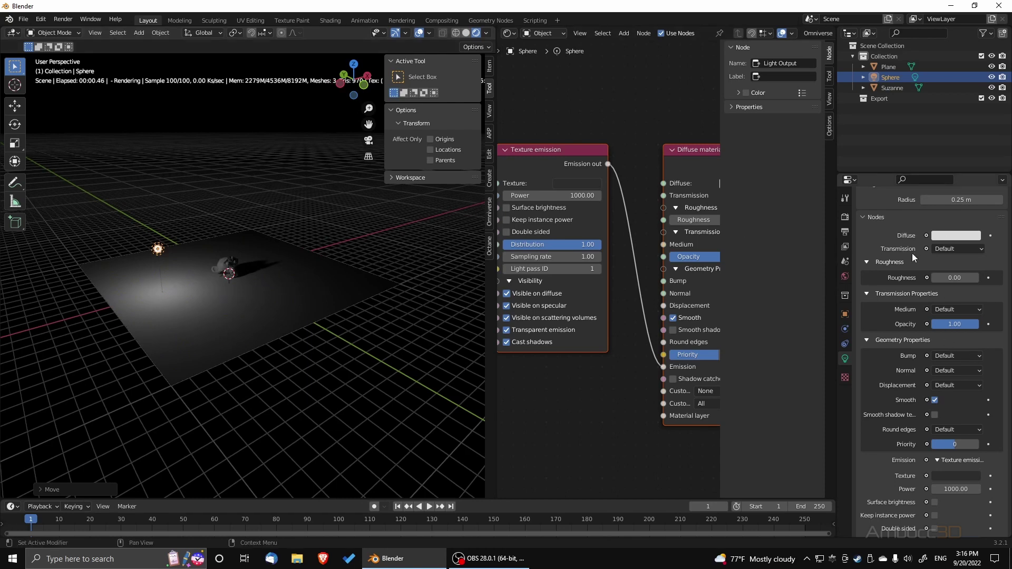
scroll(912, 253, up, 4)
click(866, 302)
click(970, 297)
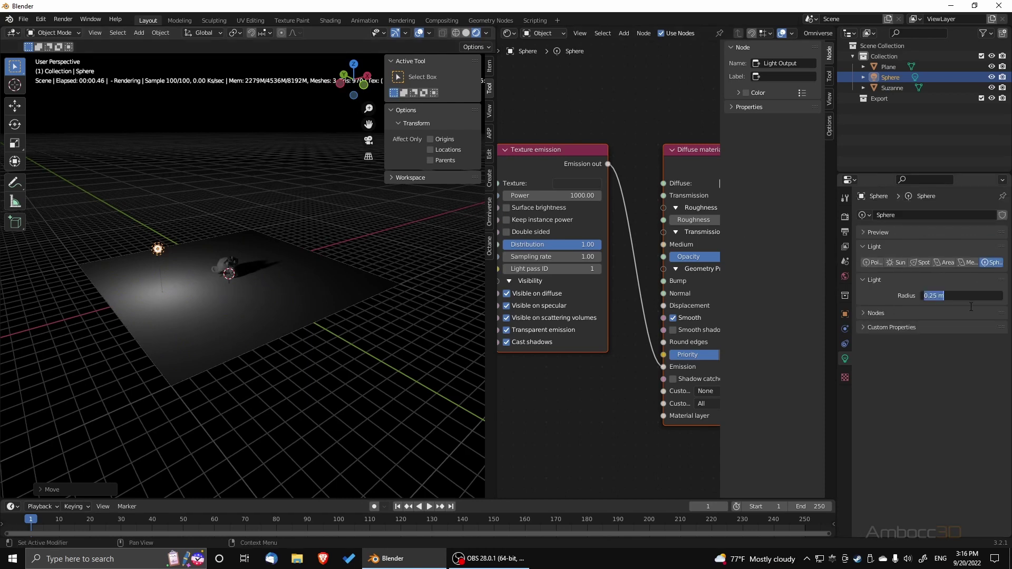
text(1)
key(Return)
Step: Turn on Surface brightness on the Texture emission node and select the Sphere light
middle_drag(256, 409, 248, 316)
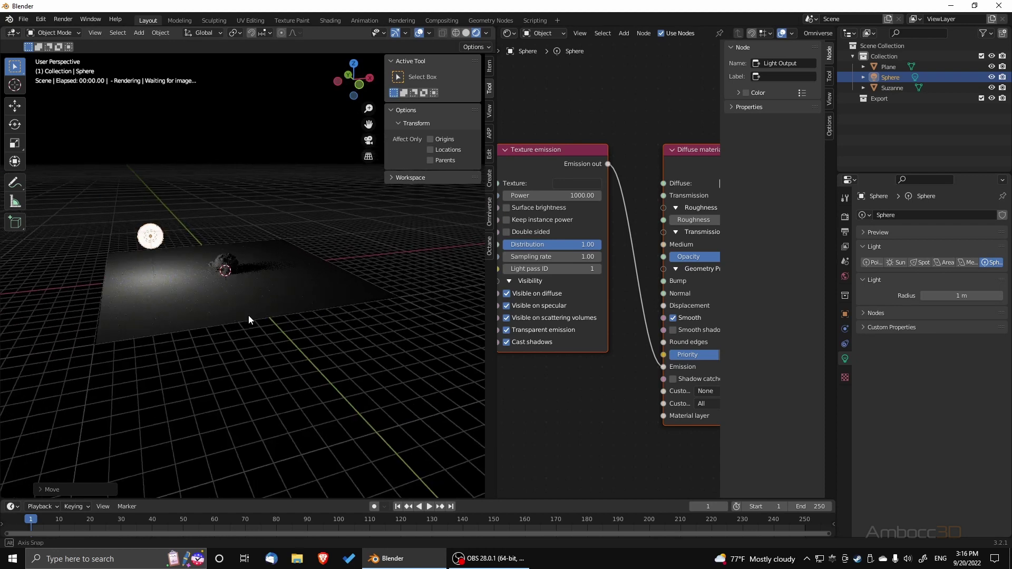
click(514, 209)
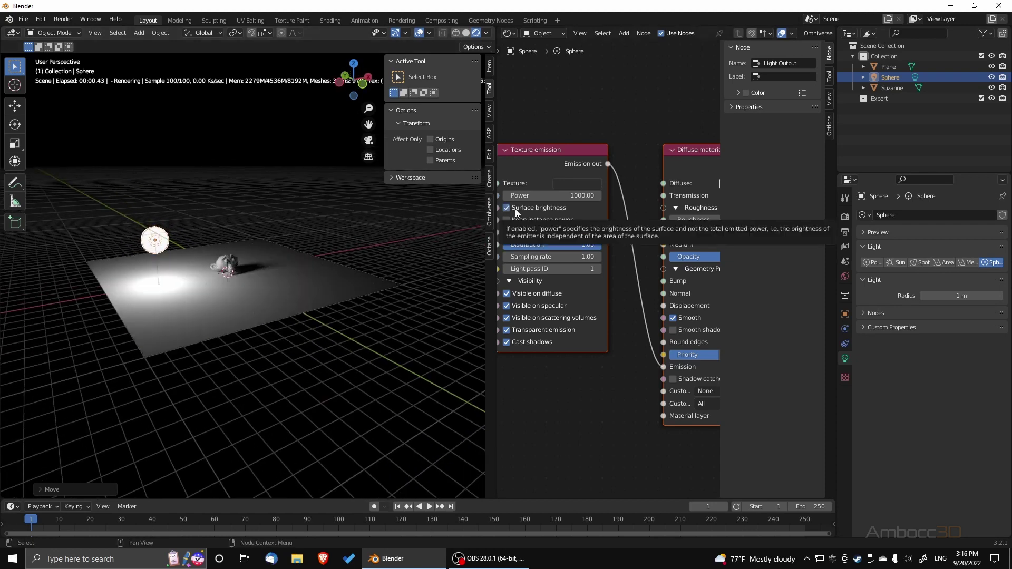
middle_drag(241, 319, 264, 306)
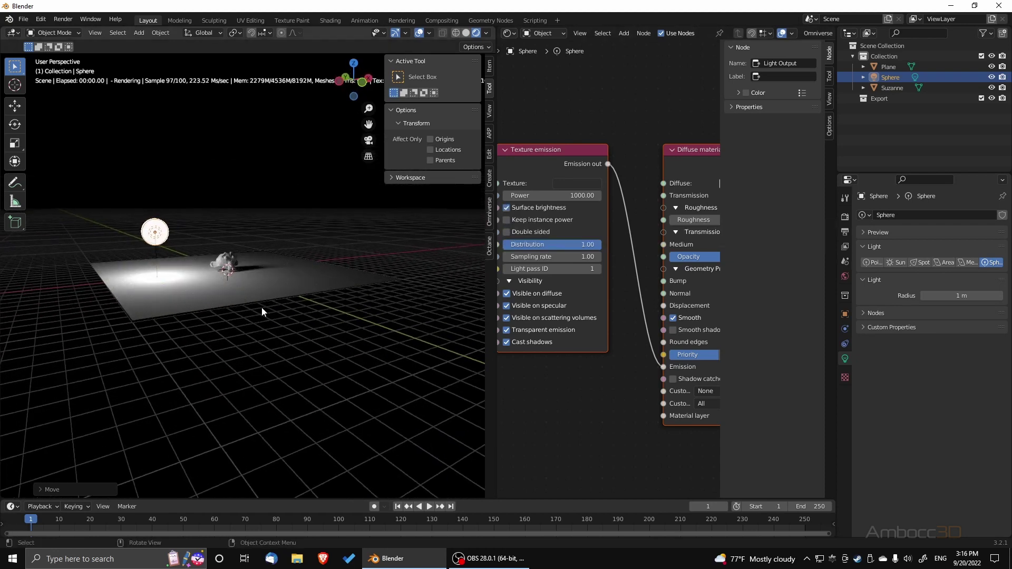
click(877, 77)
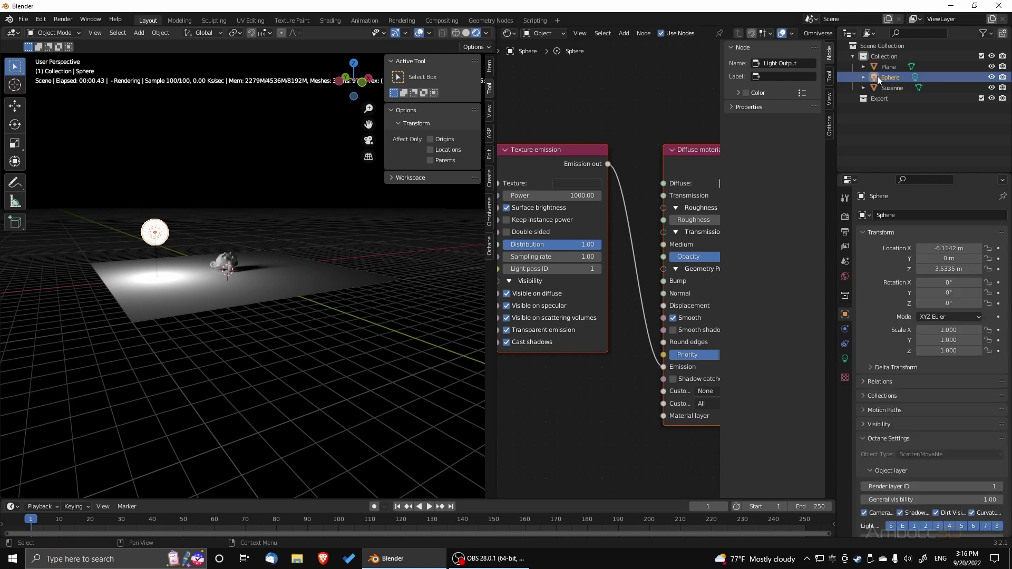
Step: Delete the sphere light and add an area light in its place
key(Delete)
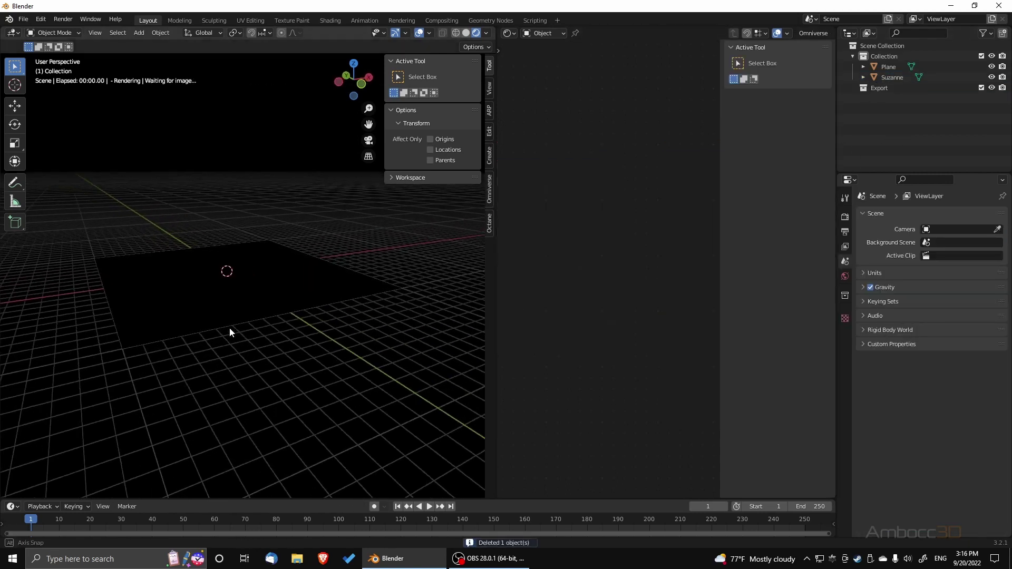
key(shift+a)
mouse_move(231, 328)
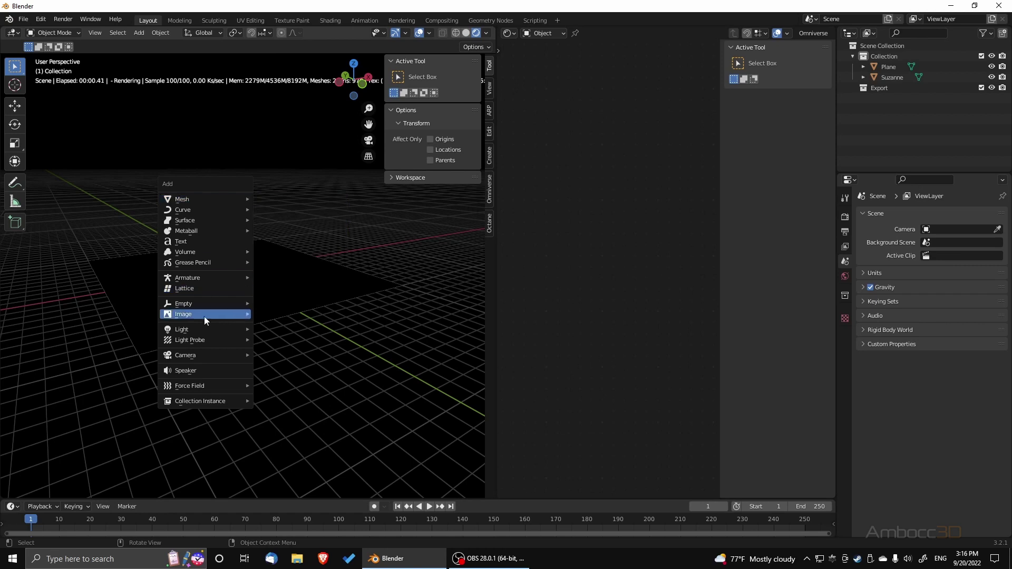
mouse_move(197, 330)
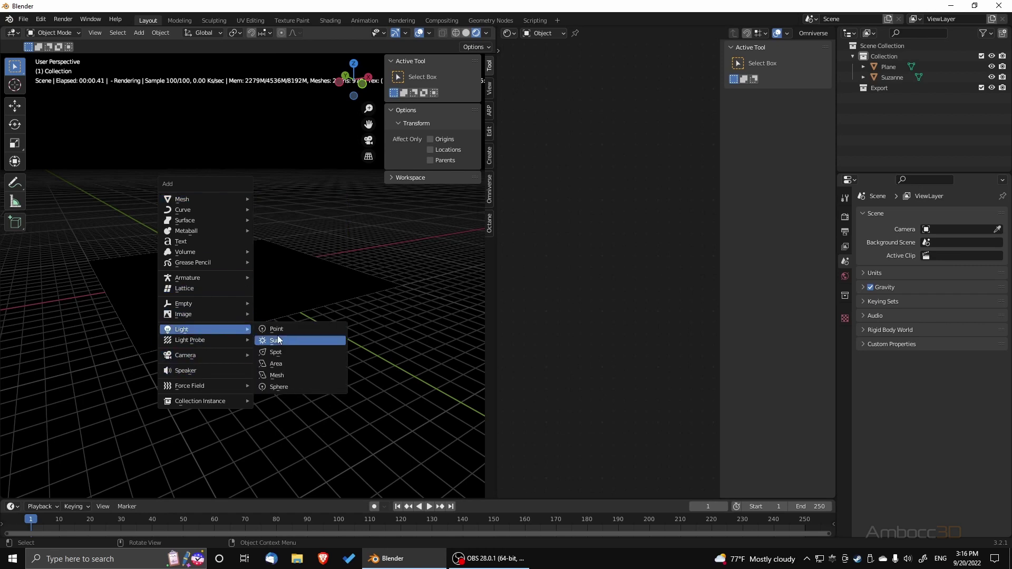
click(280, 378)
middle_drag(242, 287, 238, 291)
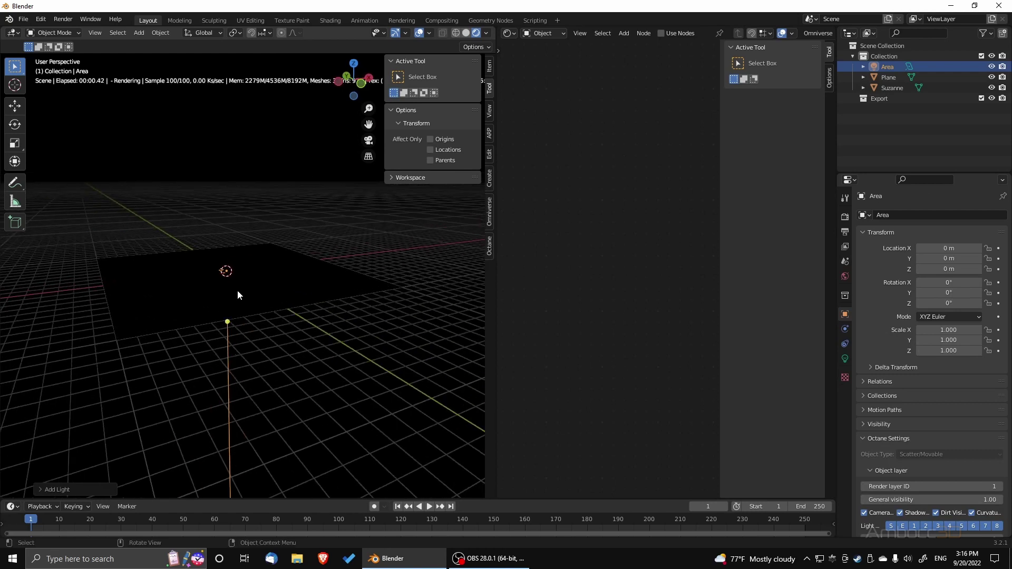
Step: Raise the area light 5.507 m, shift it about 5.3 m along X, and show its light settings
key(g)
key(z)
click(242, 227)
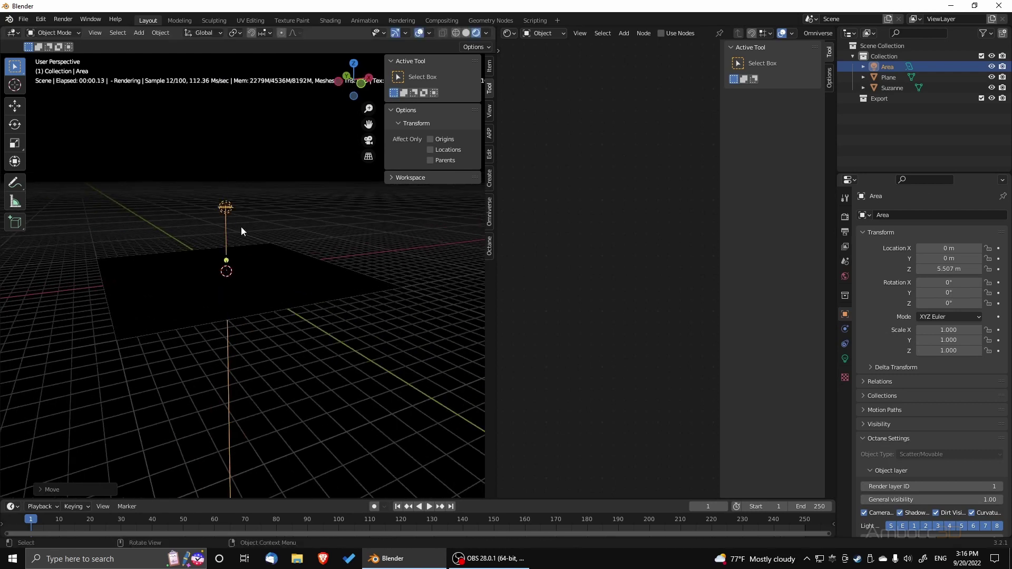
key(g)
key(x)
click(178, 240)
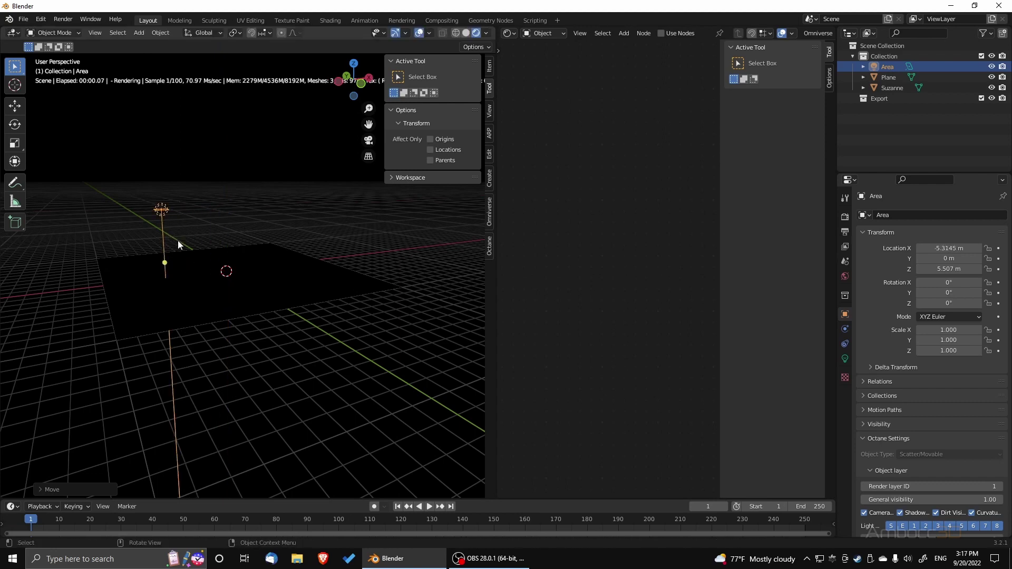
middle_drag(178, 241, 224, 248)
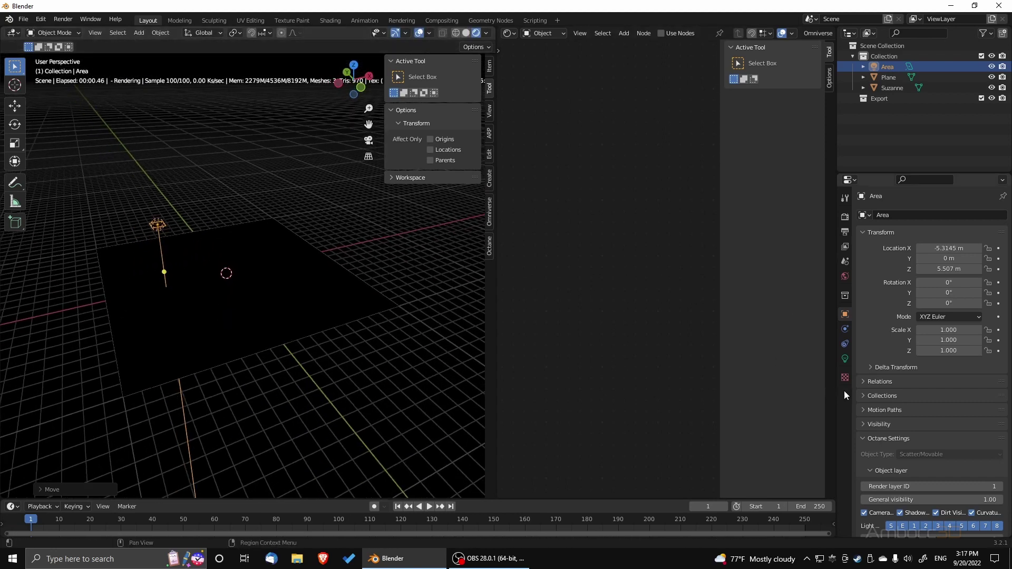
click(845, 359)
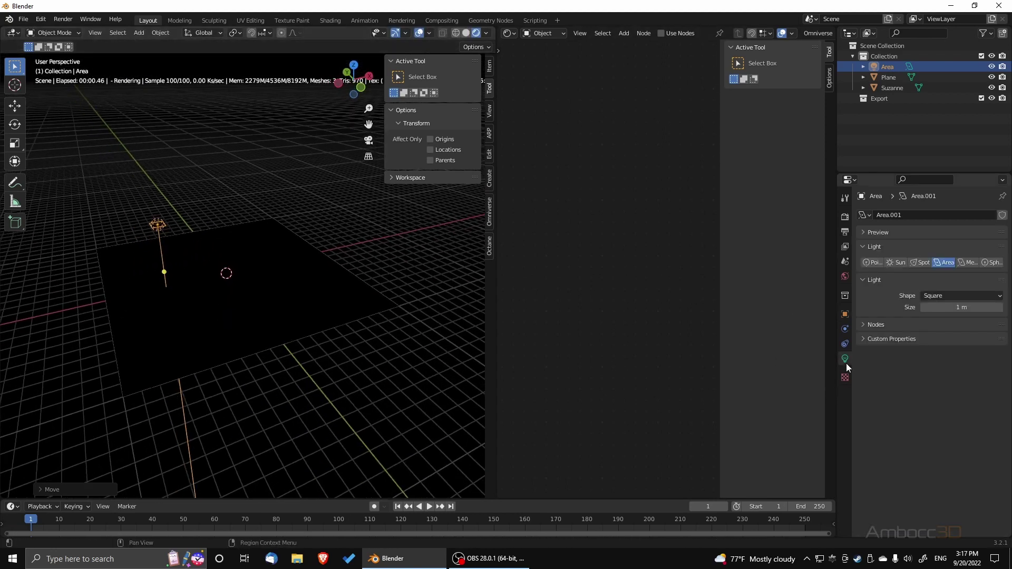
click(864, 325)
Step: Enable nodes for the area light and set its emission Power to 1000
click(961, 340)
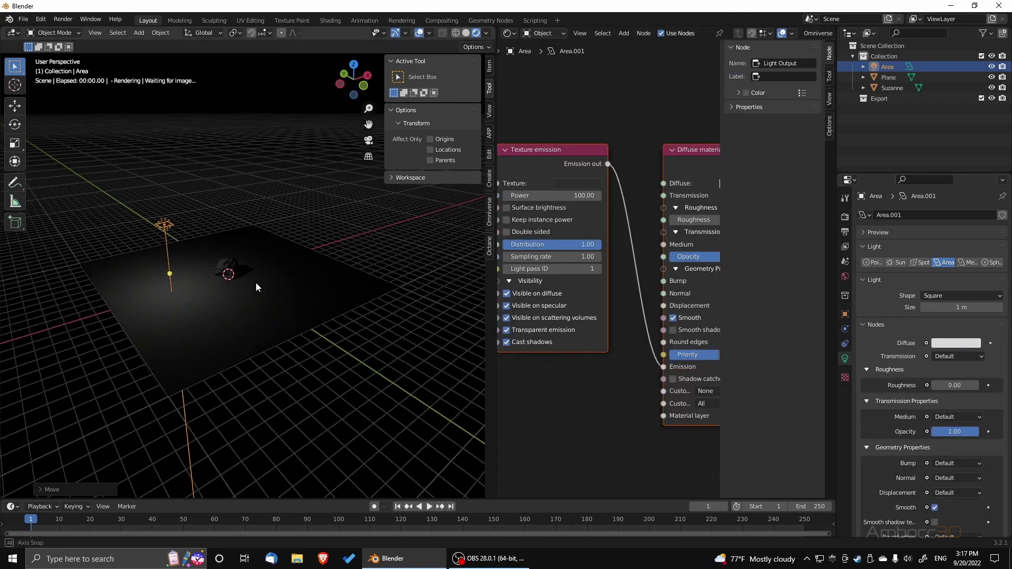
middle_drag(255, 283, 206, 337)
click(553, 196)
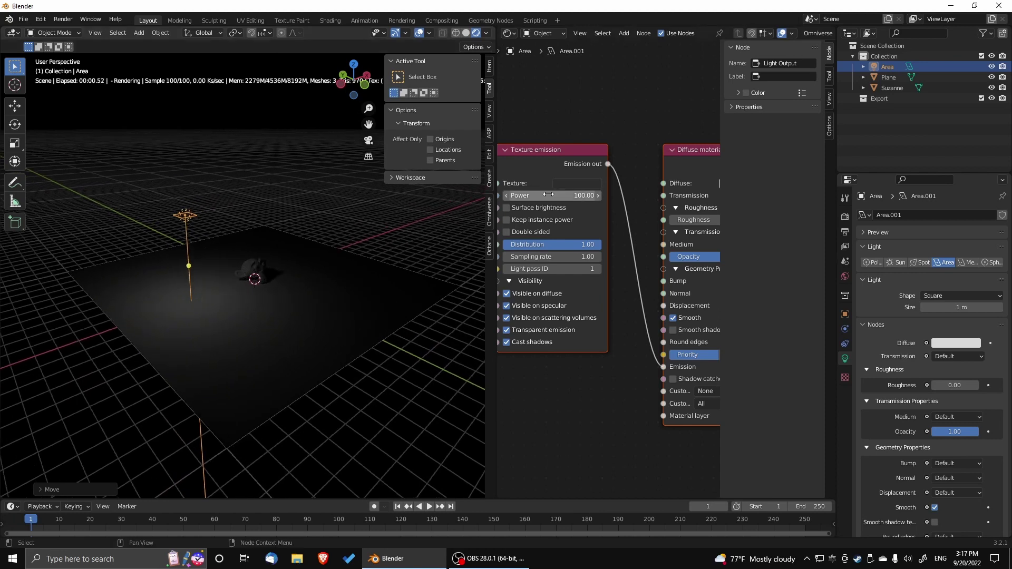
text(0)
key(Return)
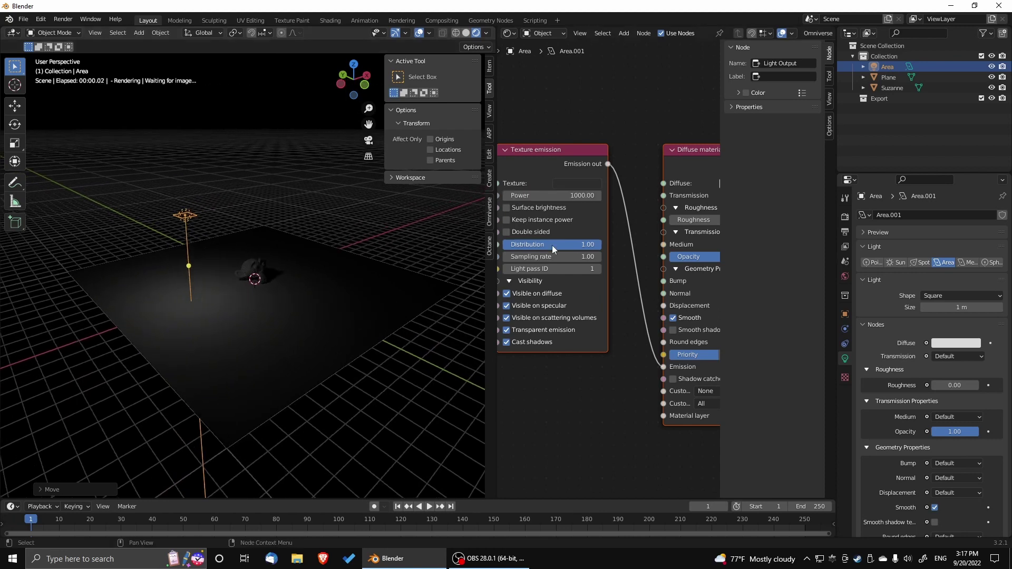
Step: Raise the emission texture colour to full white and set Power to 100
click(578, 186)
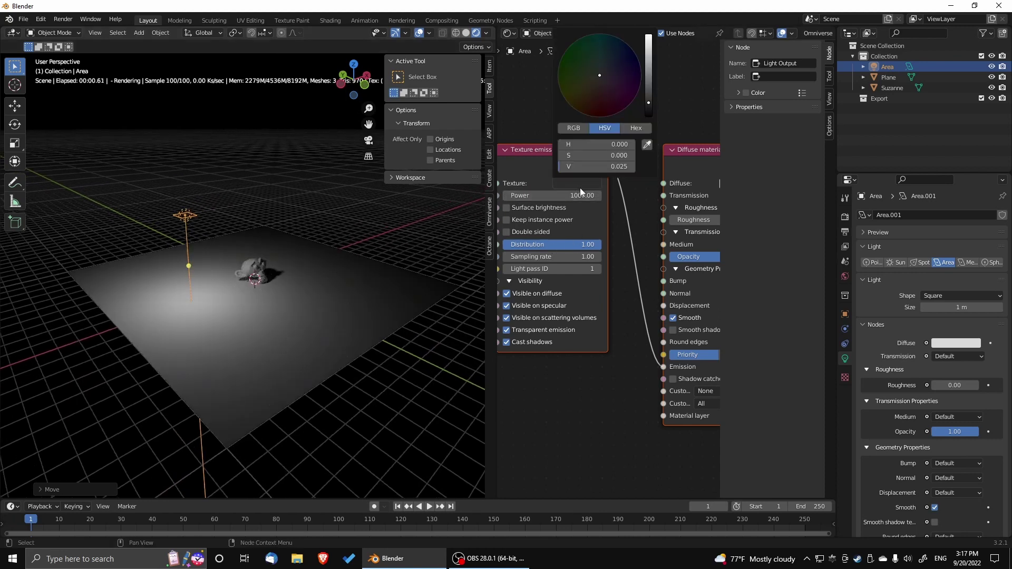
drag(649, 103, 649, 36)
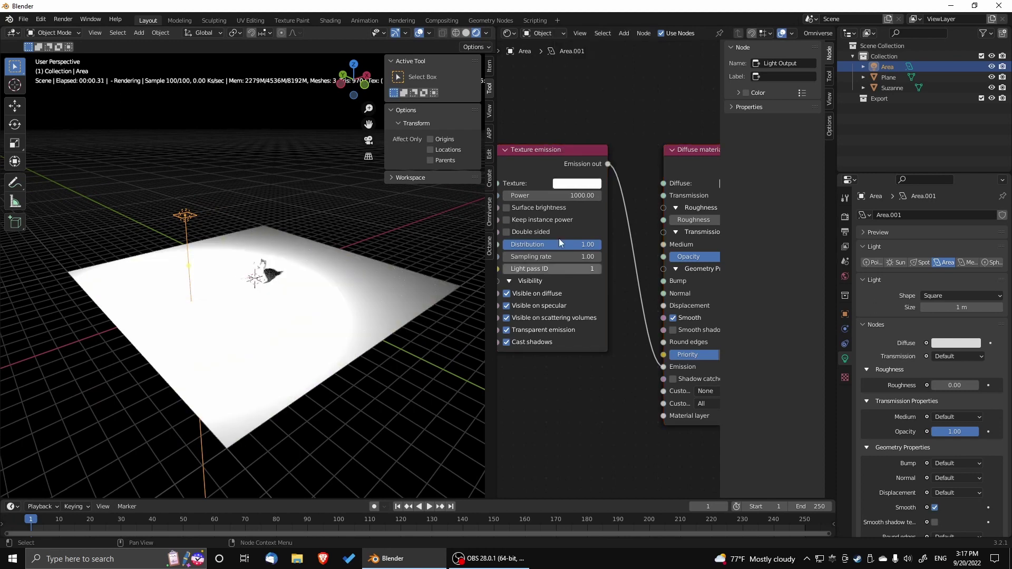
text(1)
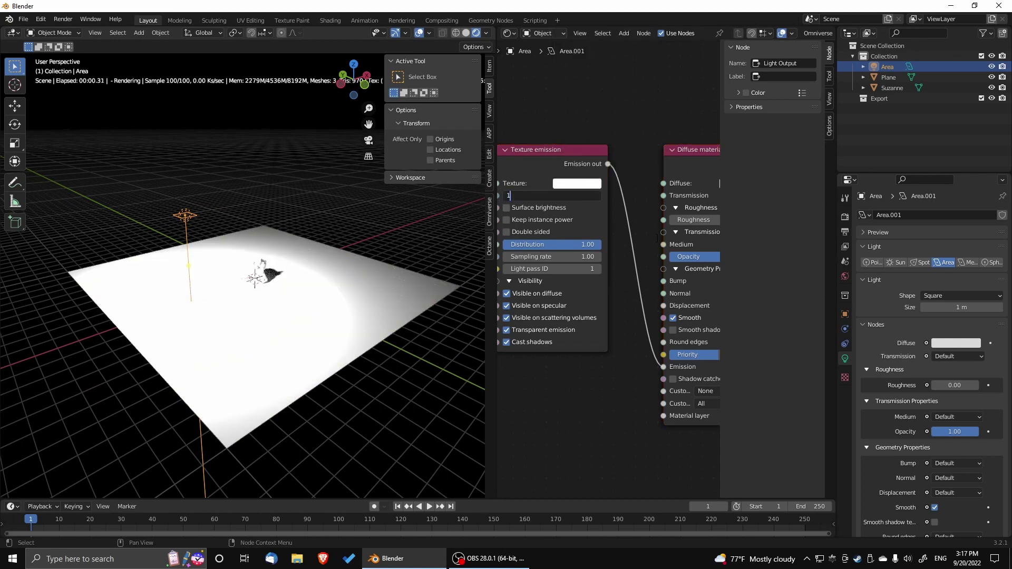
text(00)
key(Return)
middle_drag(232, 322, 254, 340)
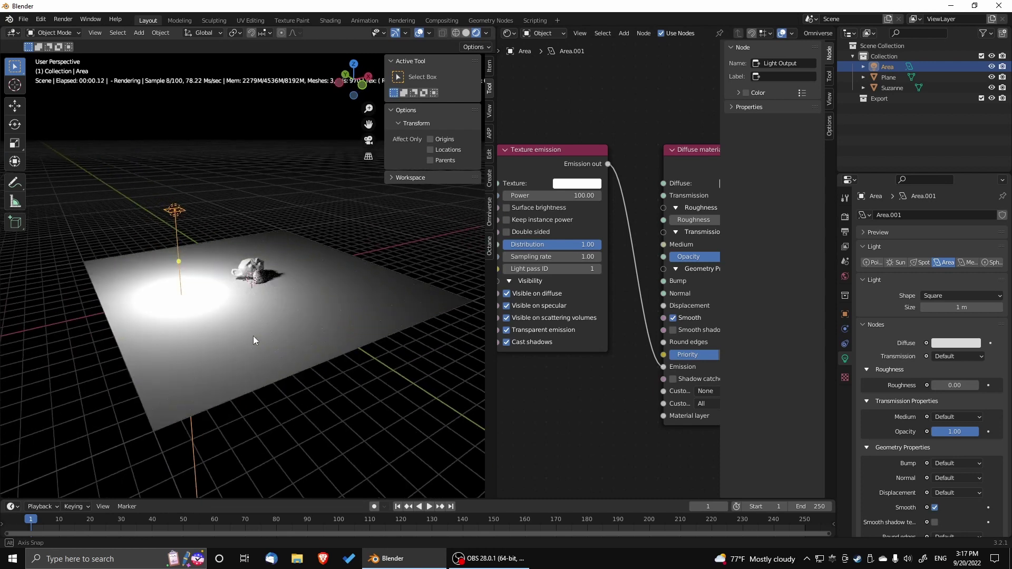
Step: Add an Octane Spotlight texture node to the area light's node tree
scroll(573, 380, down, 2)
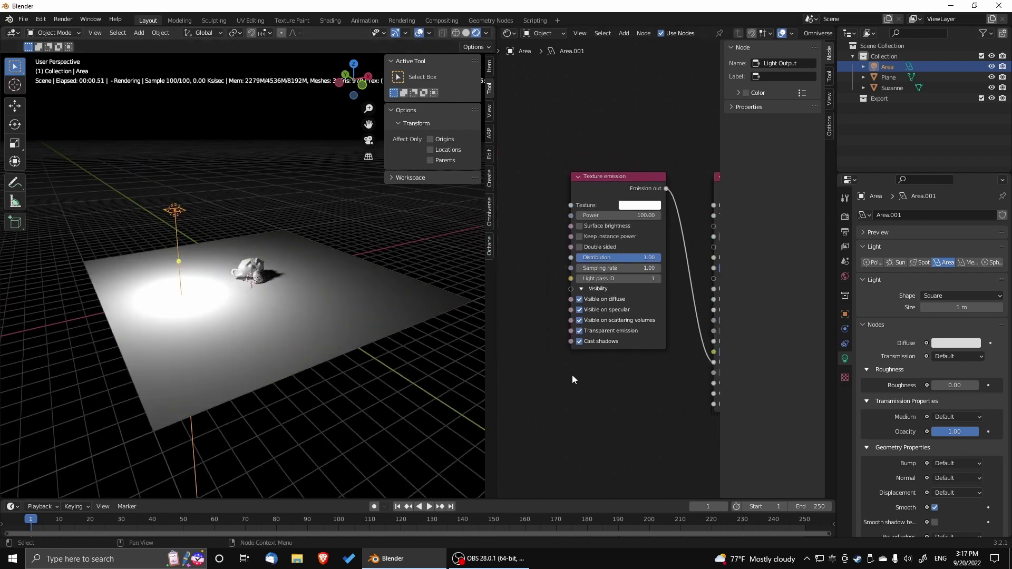
scroll(573, 380, down, 1)
middle_drag(596, 363, 590, 383)
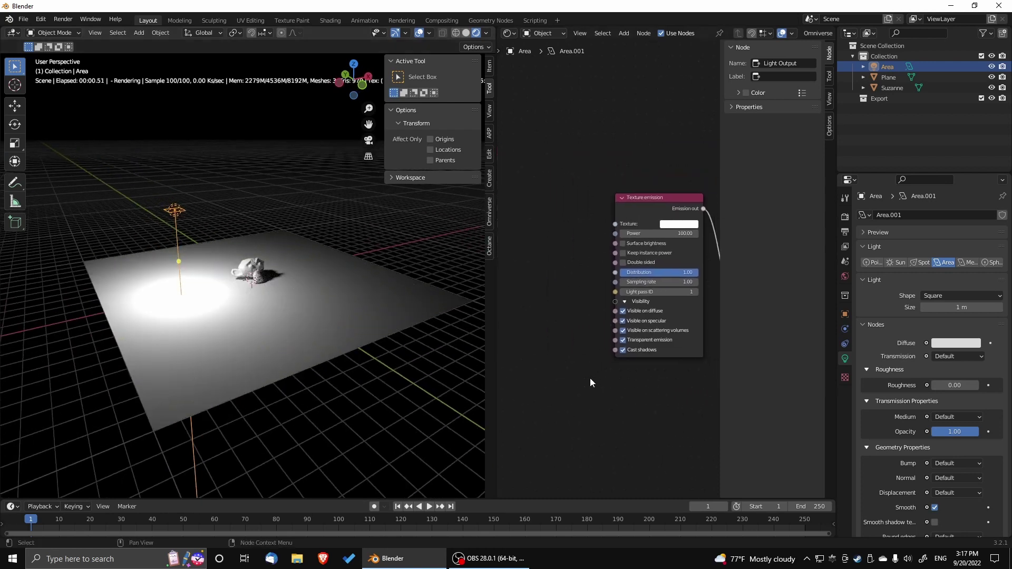
key(shift+a)
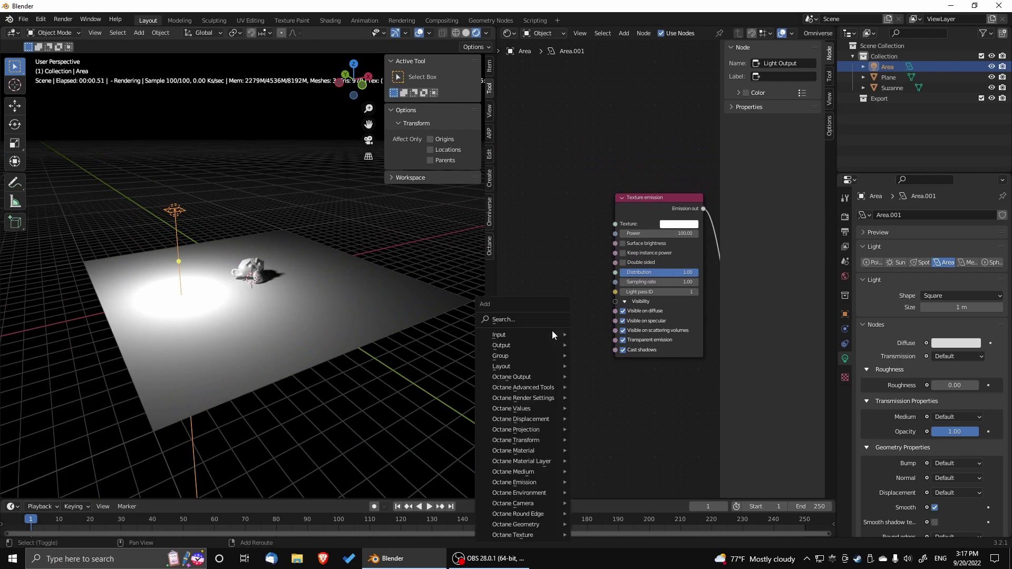
mouse_move(552, 334)
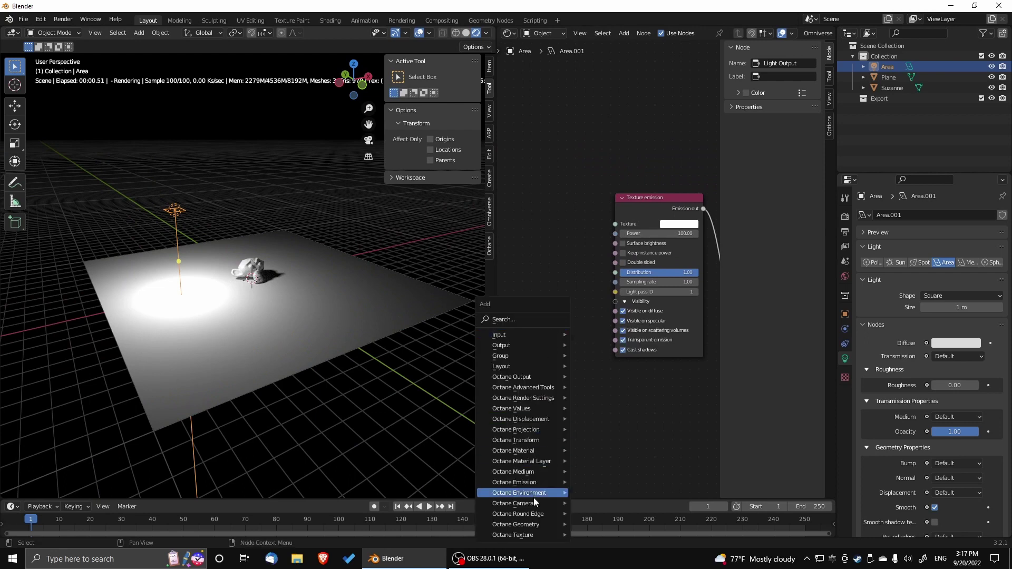
mouse_move(533, 534)
mouse_move(594, 536)
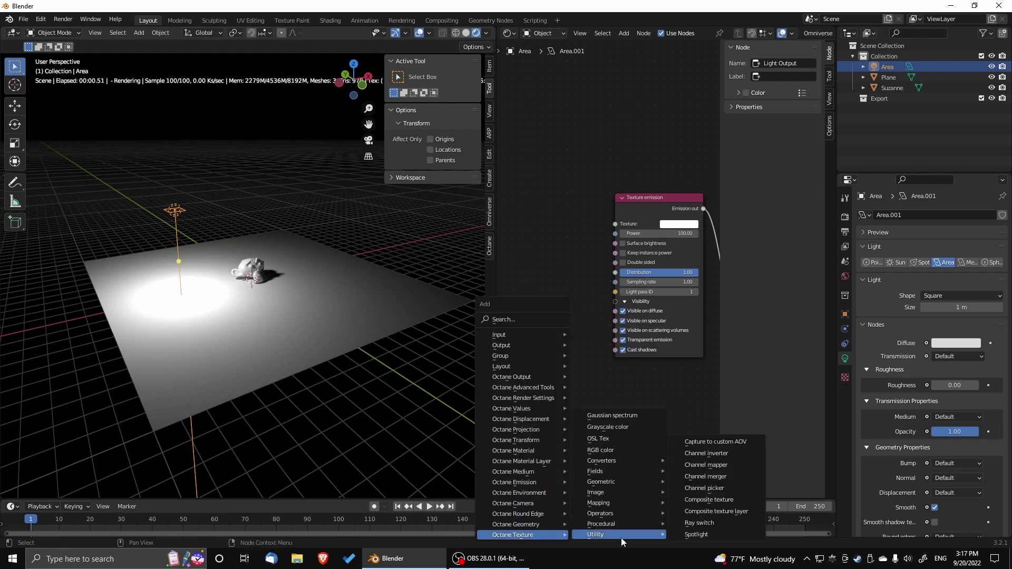
click(691, 535)
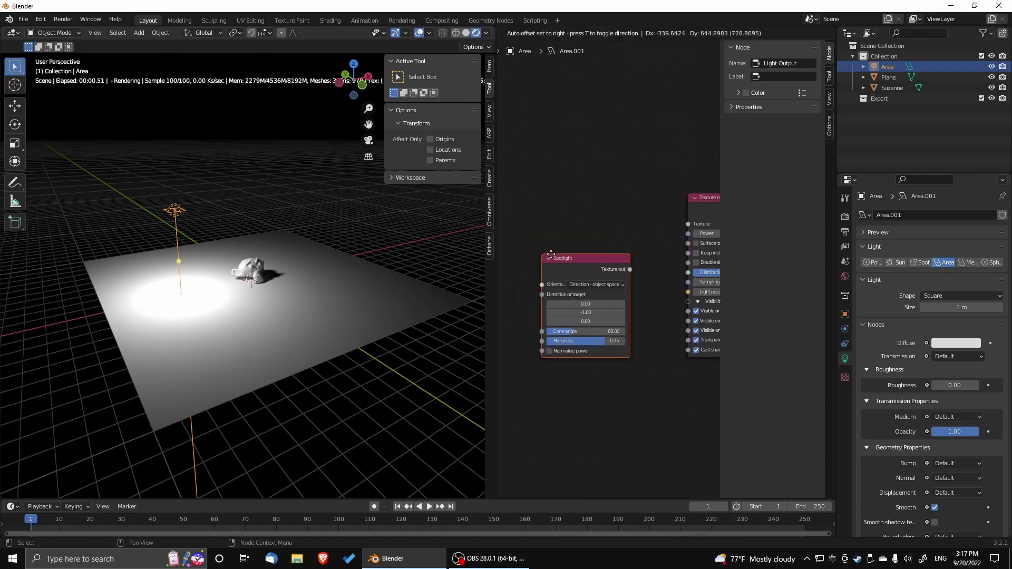
Step: Link the Spotlight to the emission Distribution, orient it by Surface normal, and narrow its cone
middle_drag(613, 408, 569, 395)
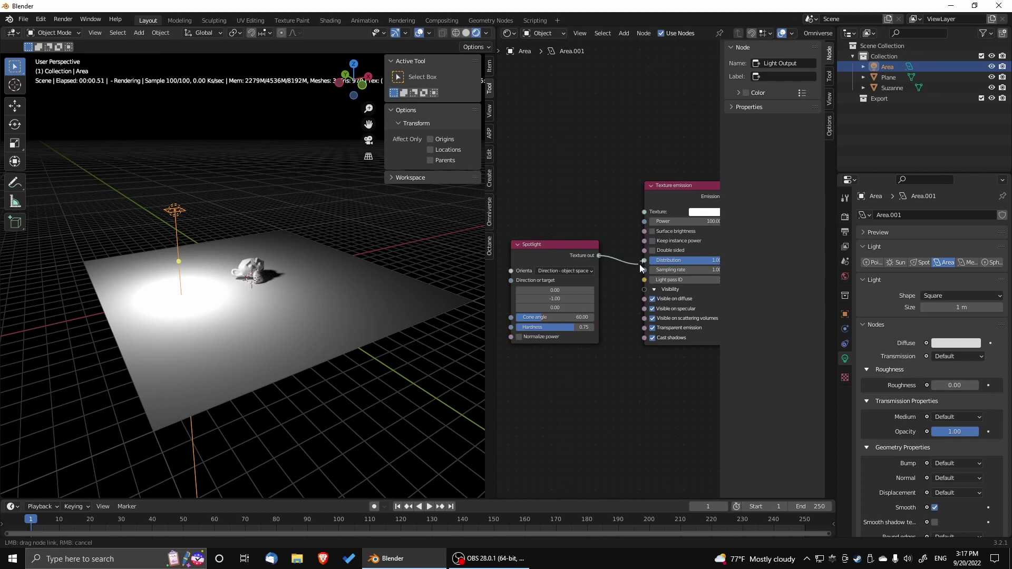
drag(640, 265, 644, 261)
click(570, 271)
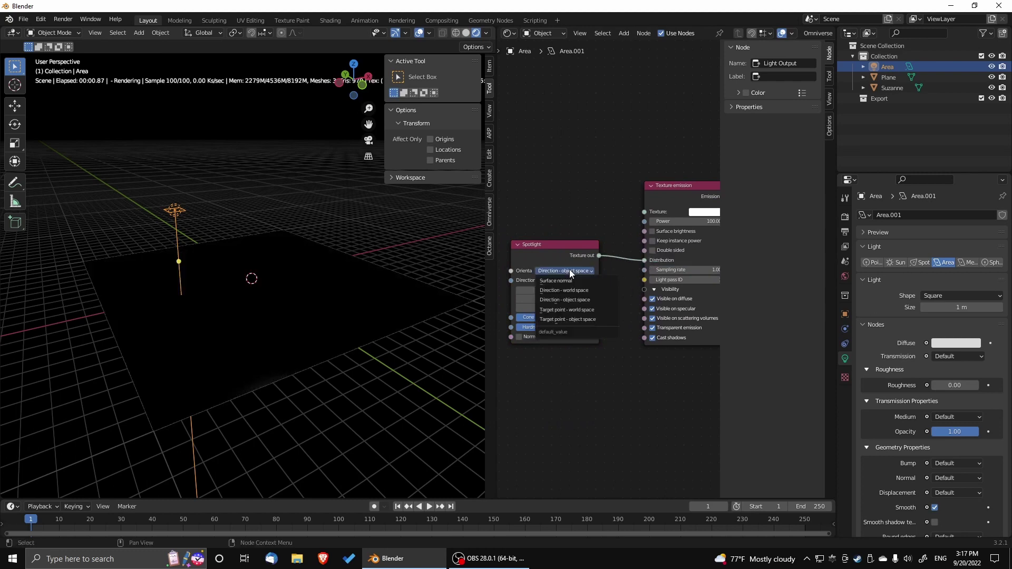
click(562, 282)
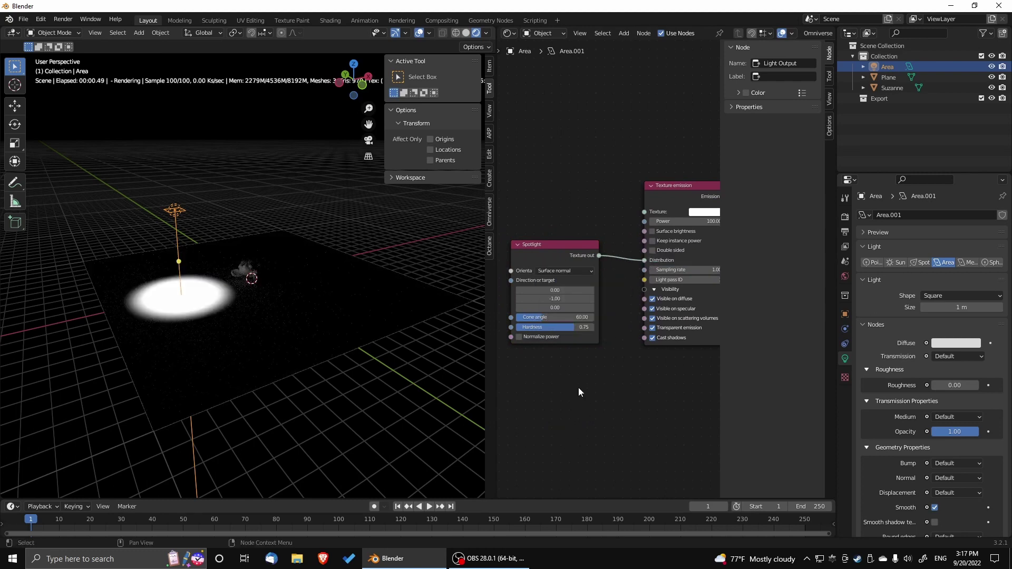
middle_drag(221, 319, 201, 325)
drag(555, 316, 606, 325)
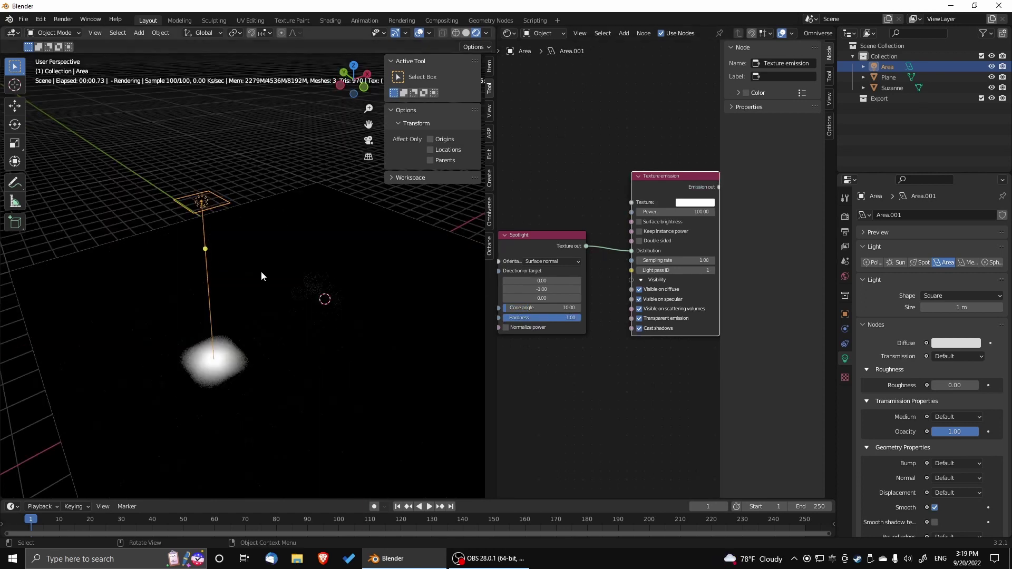
Step: Rotate the area light to X -33.5°, Y -24.2°, Z 35.3°, aiming its spot at Suzanne
key(r)
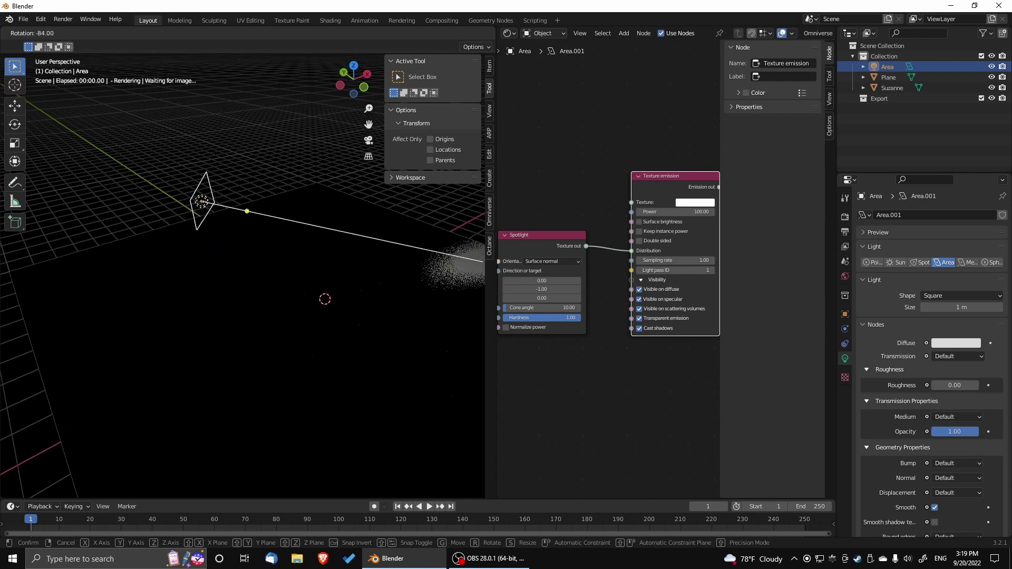
key(Return)
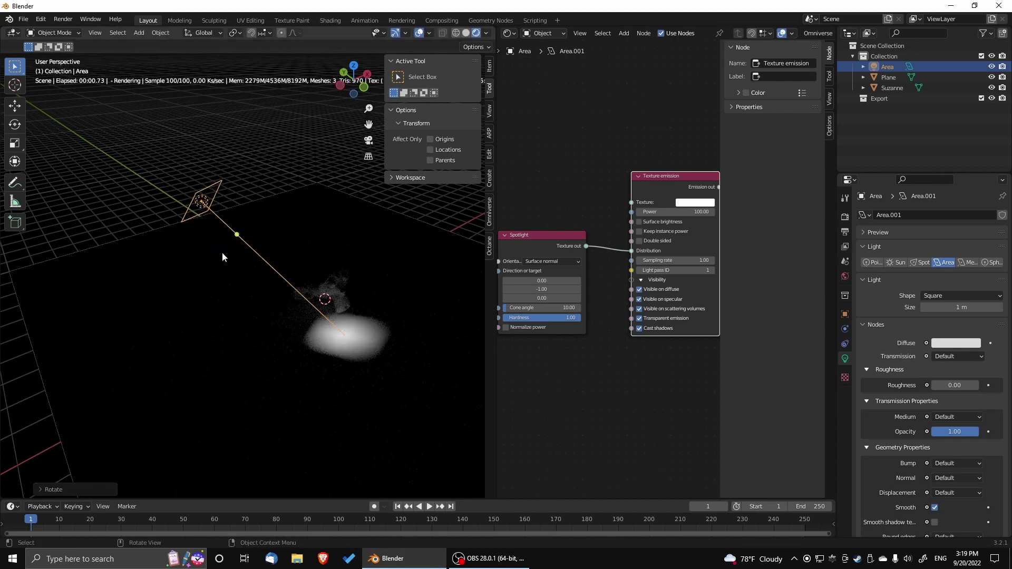
middle_drag(293, 276, 268, 328)
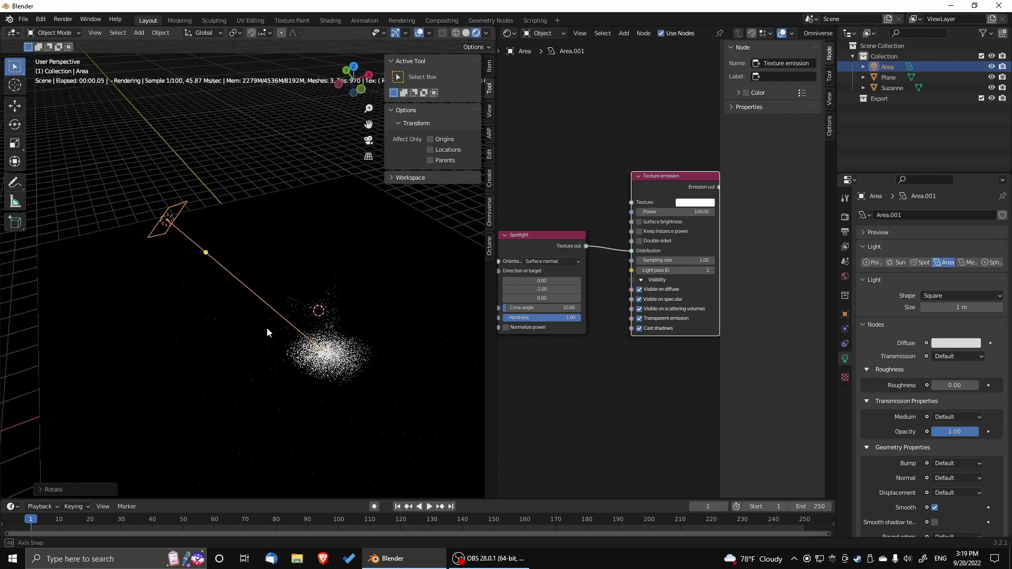
scroll(267, 328, down, 2)
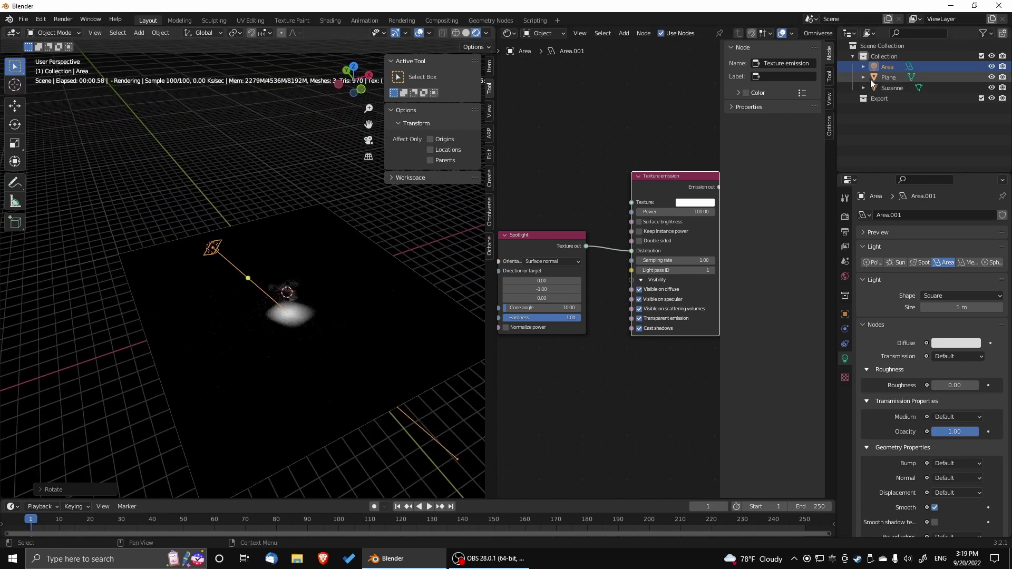
click(874, 67)
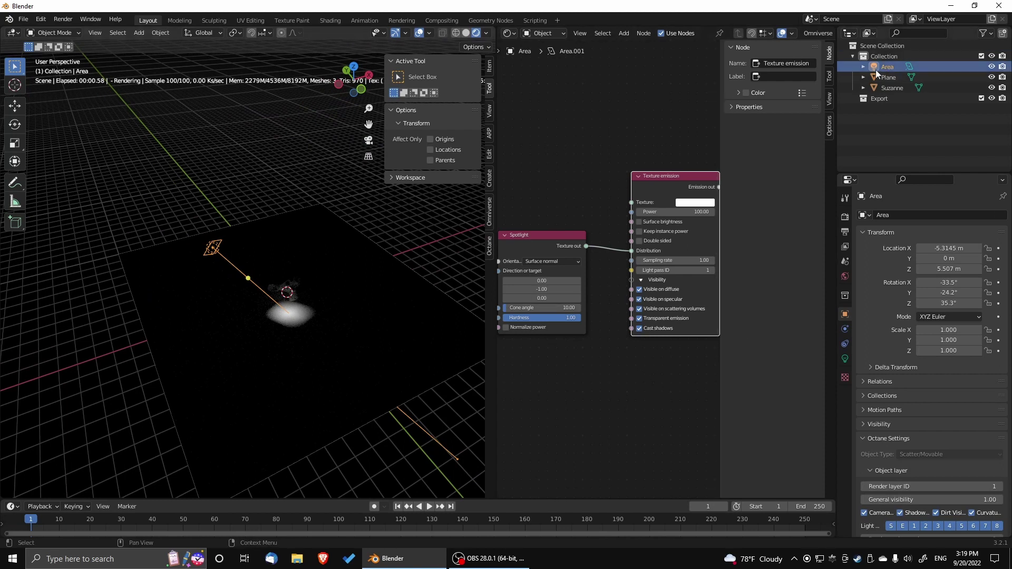
Step: Delete the area light and add an icosphere to the scene
key(x)
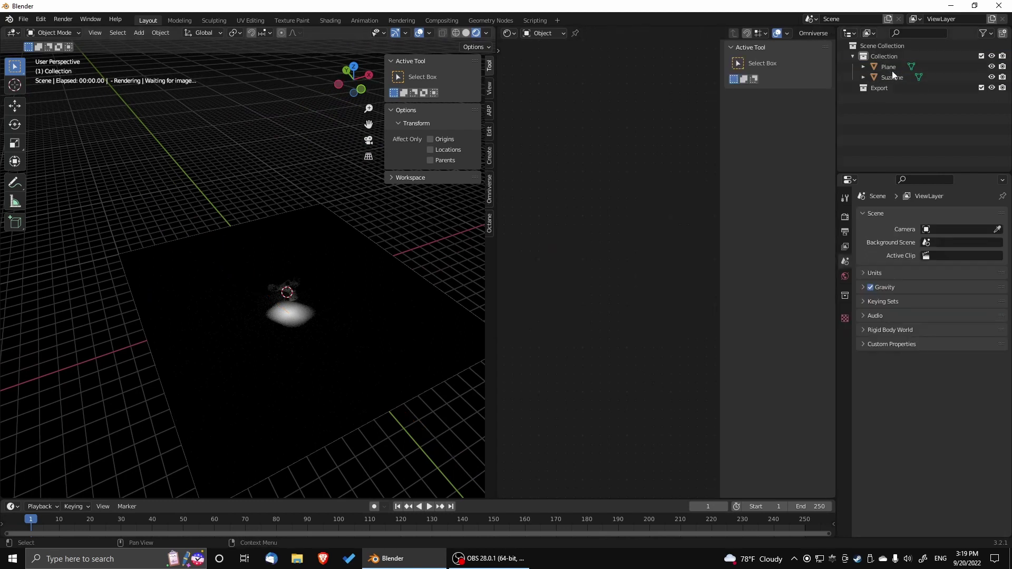
key(shift+a)
mouse_move(269, 335)
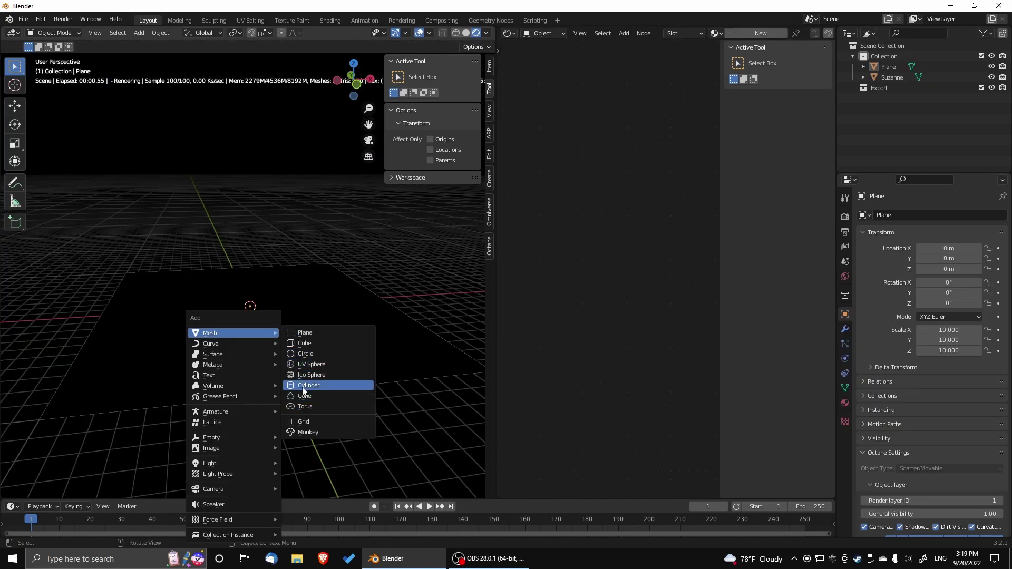
click(304, 373)
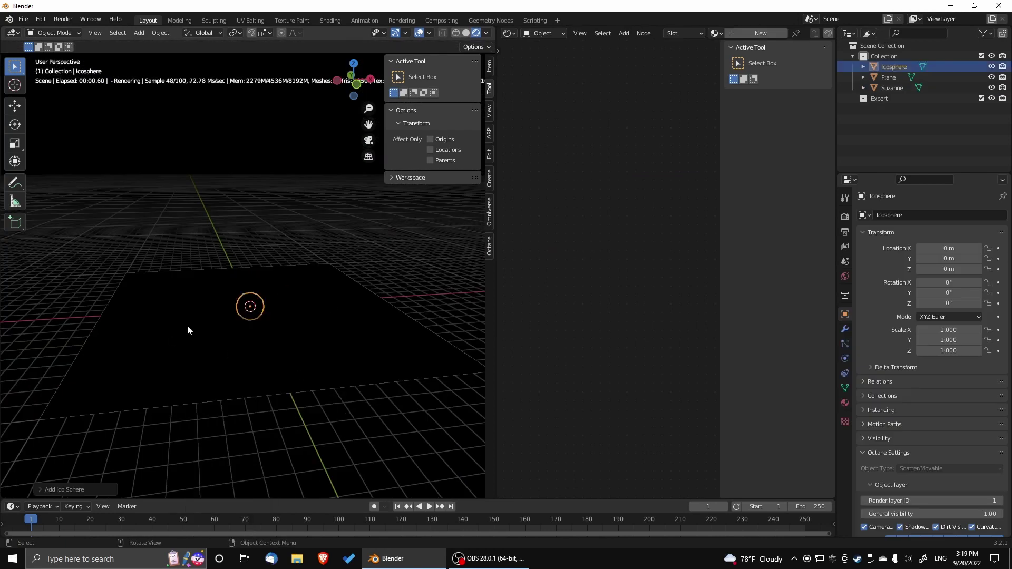
middle_drag(223, 336, 207, 339)
Step: In top view, move the icosphere along X to X -5 m
key(KP_7)
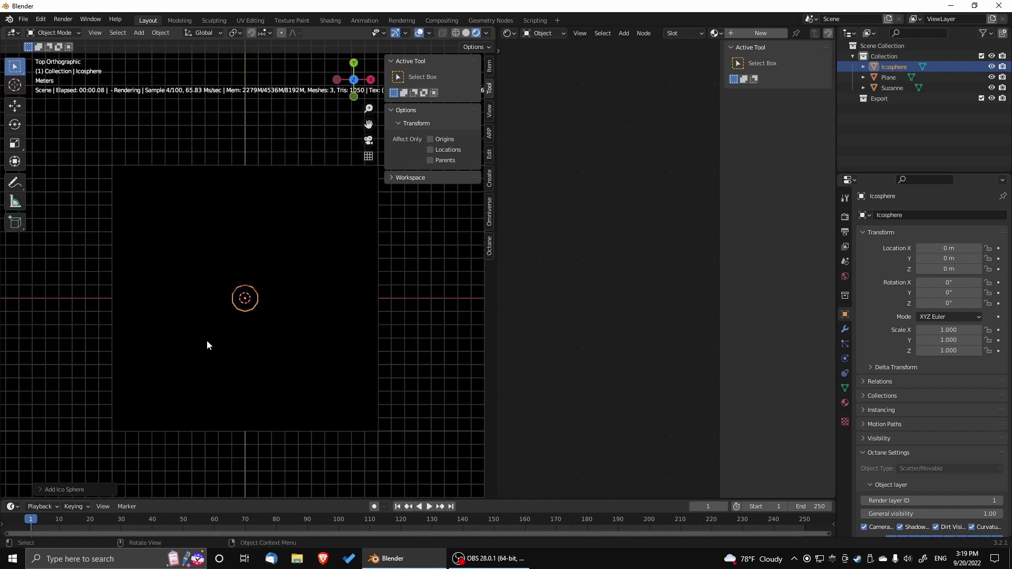
key(g)
key(x)
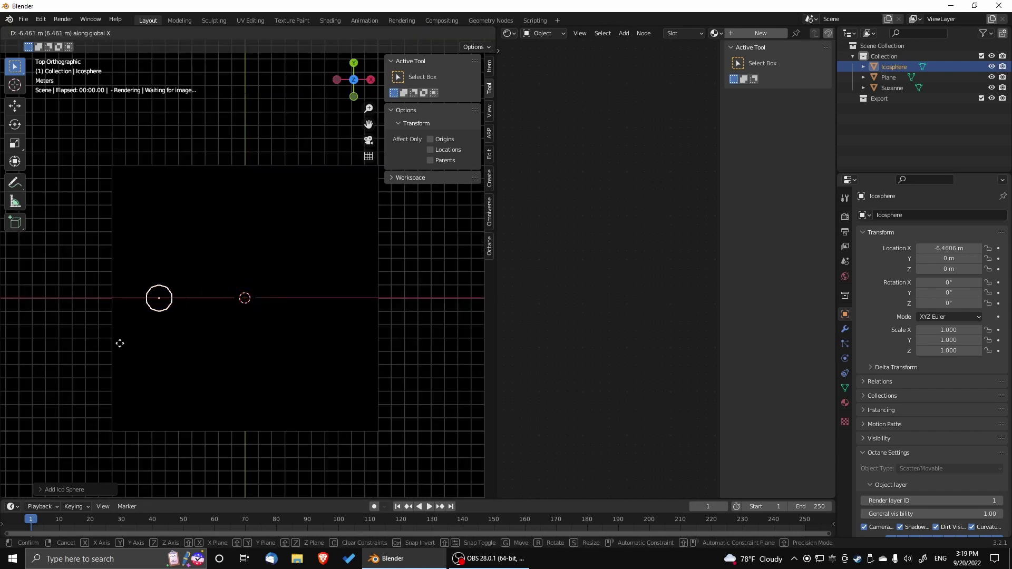
click(116, 342)
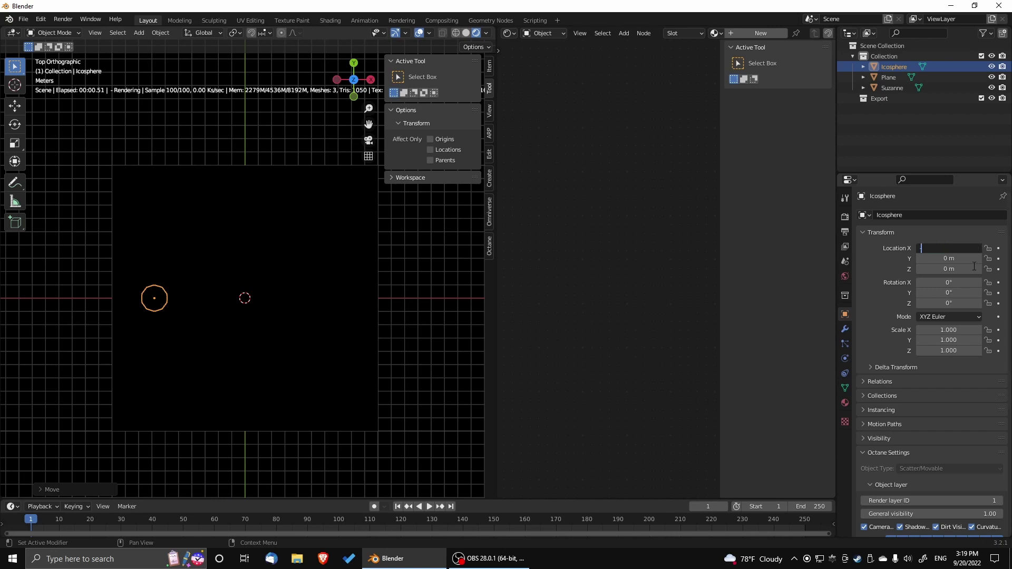
key(Return)
click(289, 337)
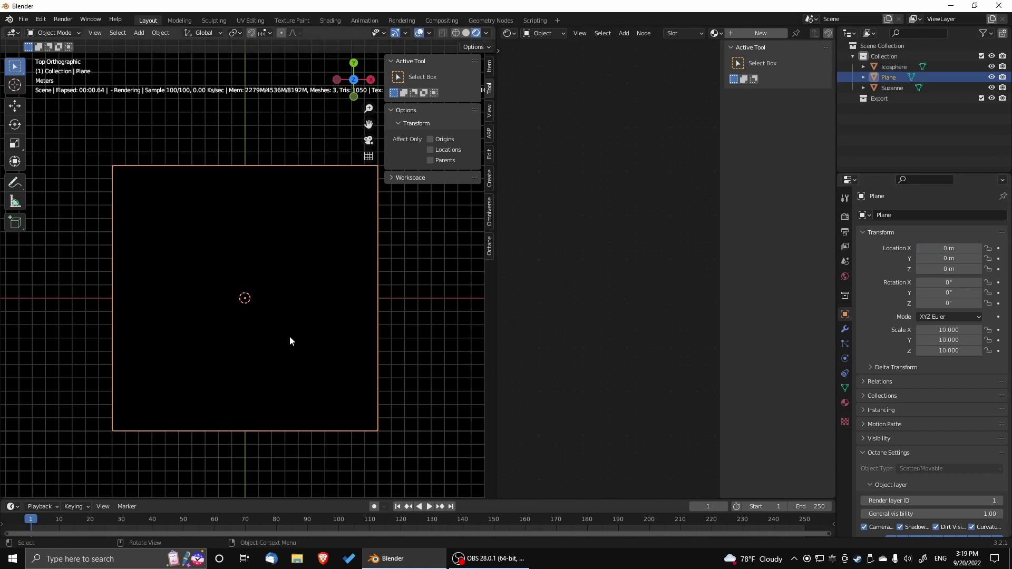
click(190, 308)
Step: Add a sphere light and move it to X 5 m, opposite the icosphere
key(shift+a)
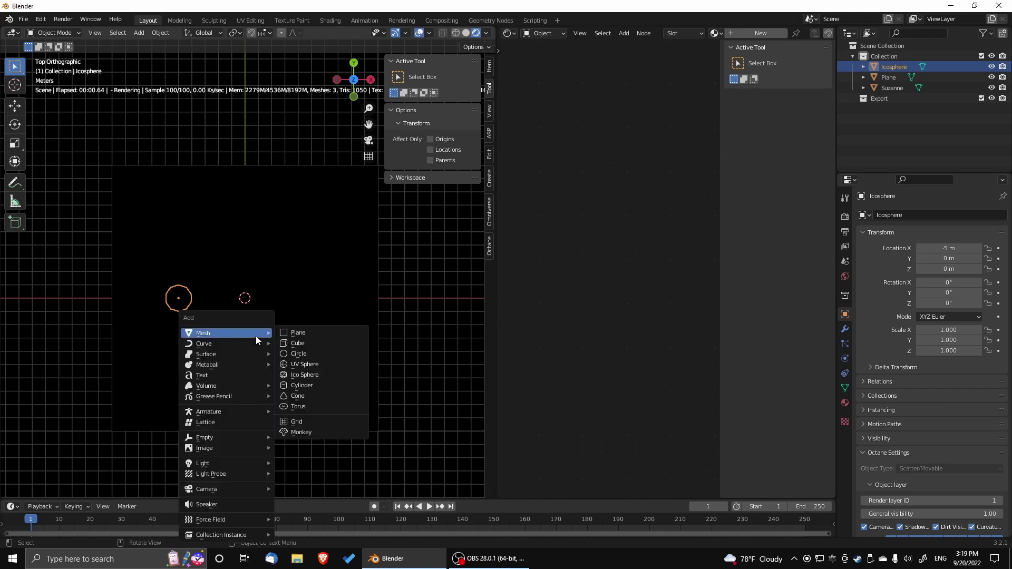
mouse_move(250, 464)
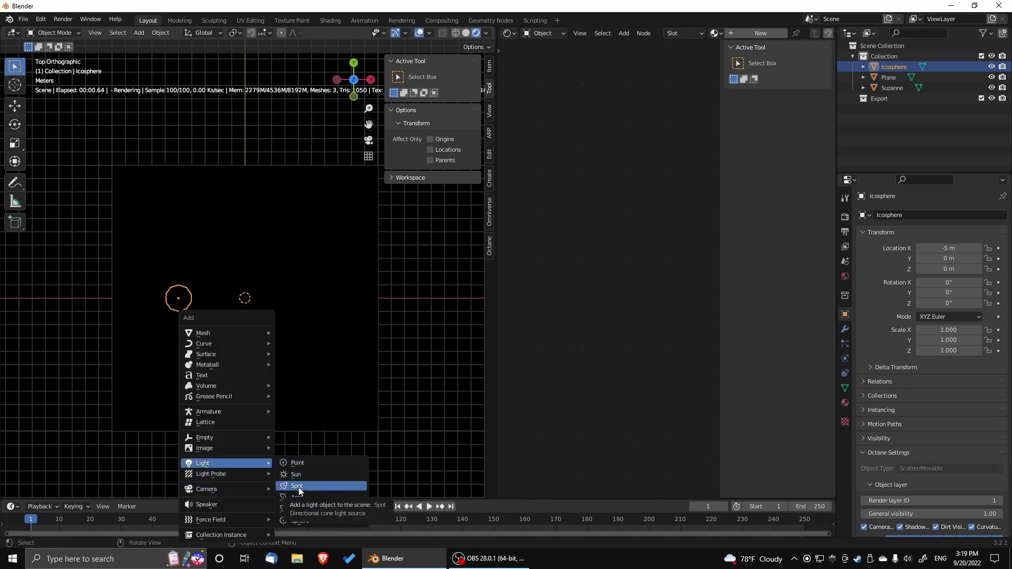
click(299, 521)
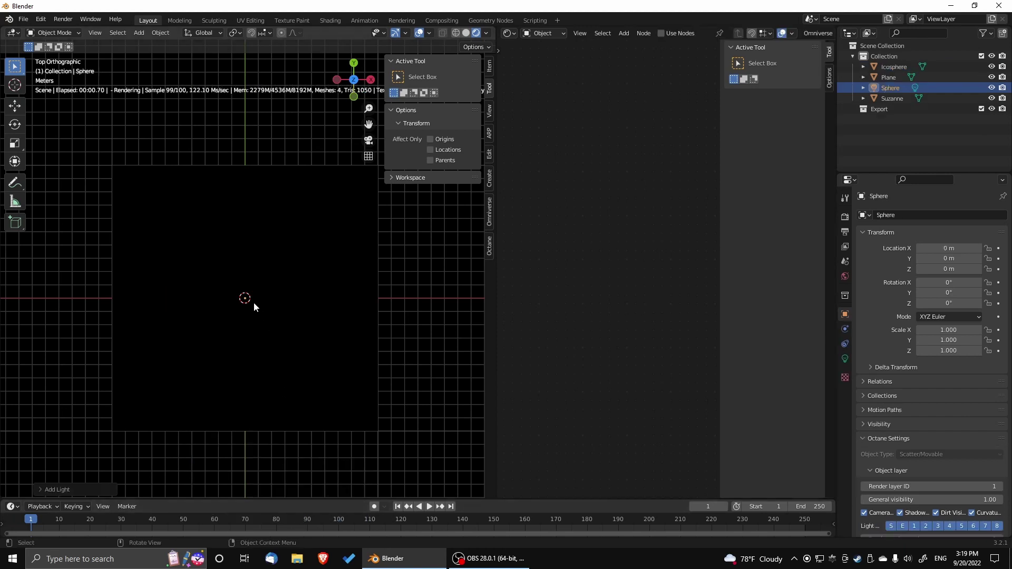
key(g)
key(x)
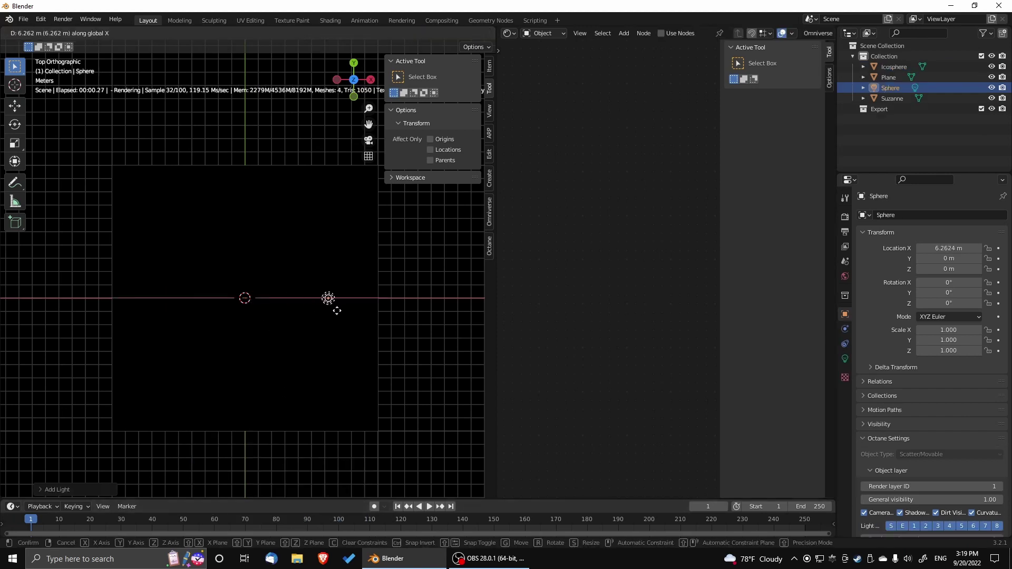
key(5)
key(Return)
middle_drag(307, 314, 311, 221)
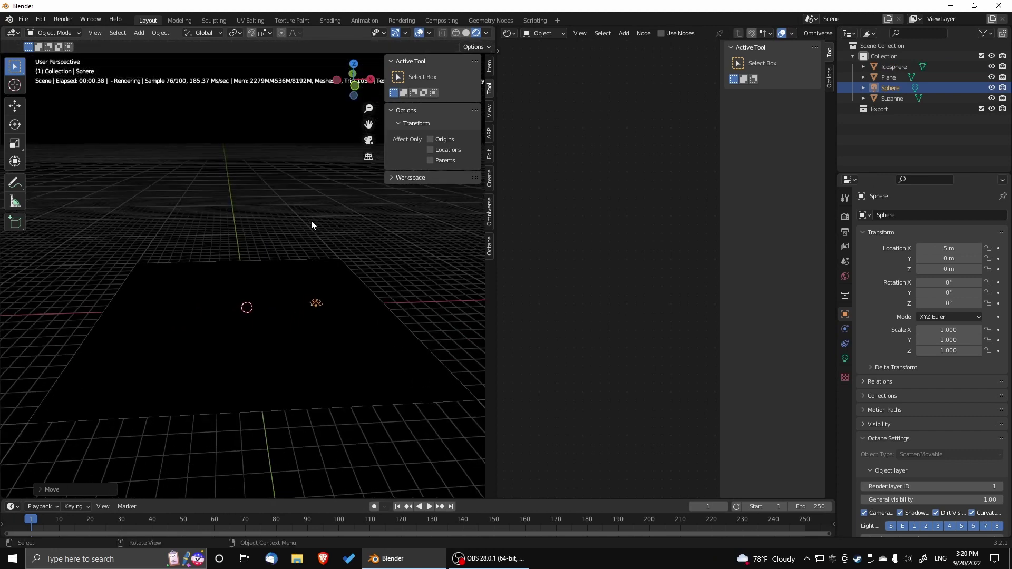
click(458, 32)
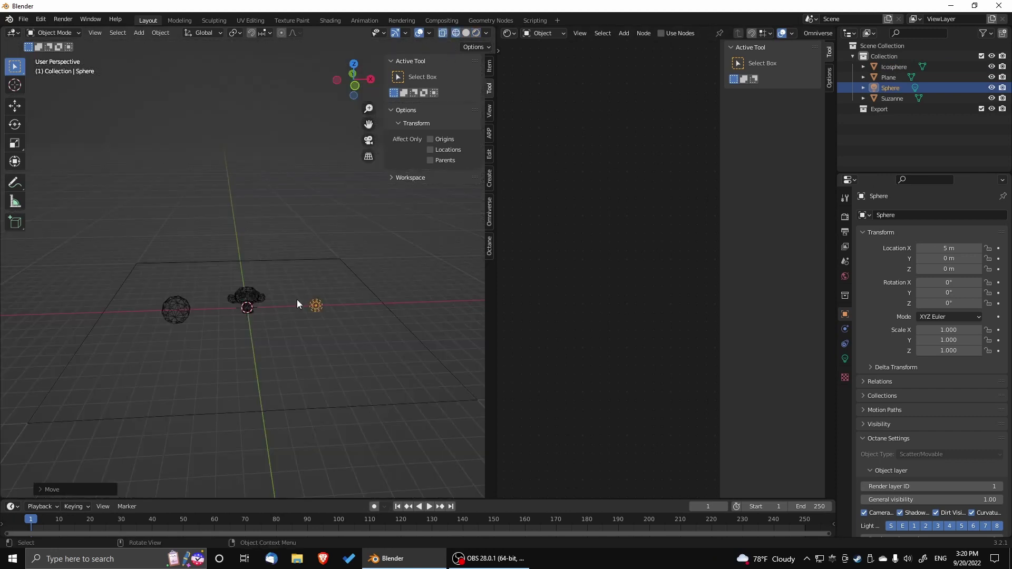
Step: Scale the icosphere to 0.25 on all three axes
click(177, 302)
drag(952, 329, 952, 351)
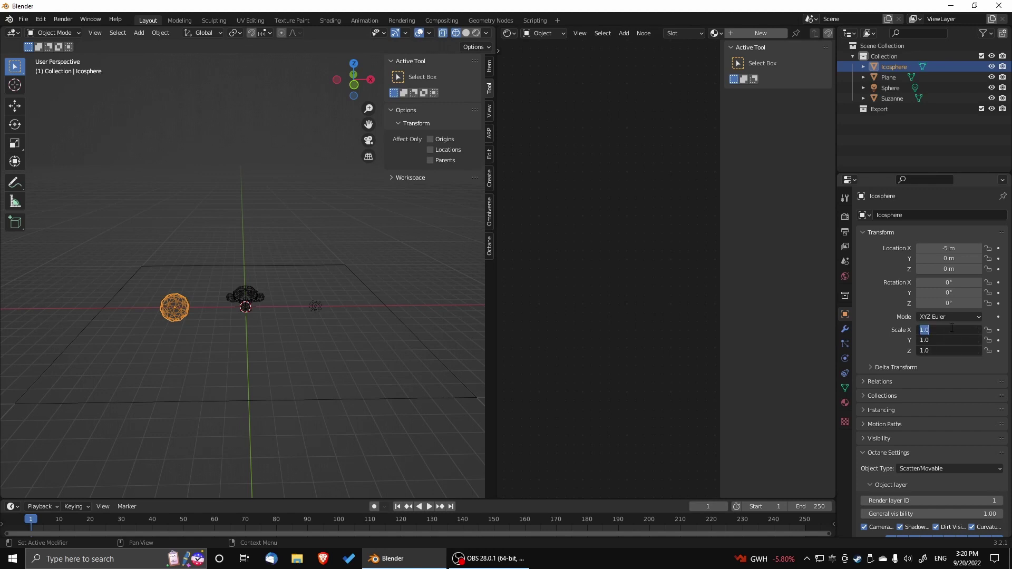
key(Return)
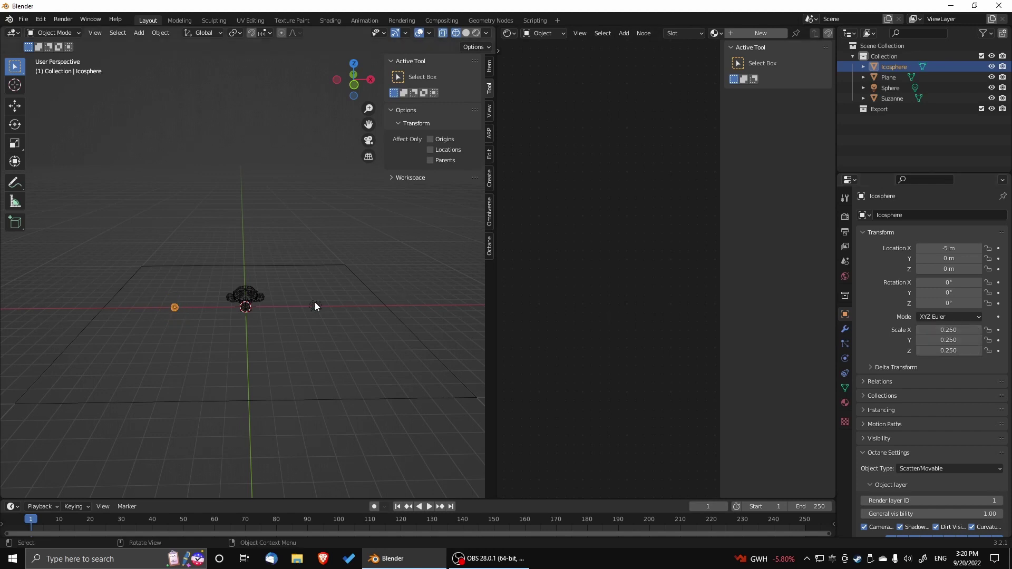
Step: Enable node-based settings for the sphere light and return to the rendered preview
click(315, 306)
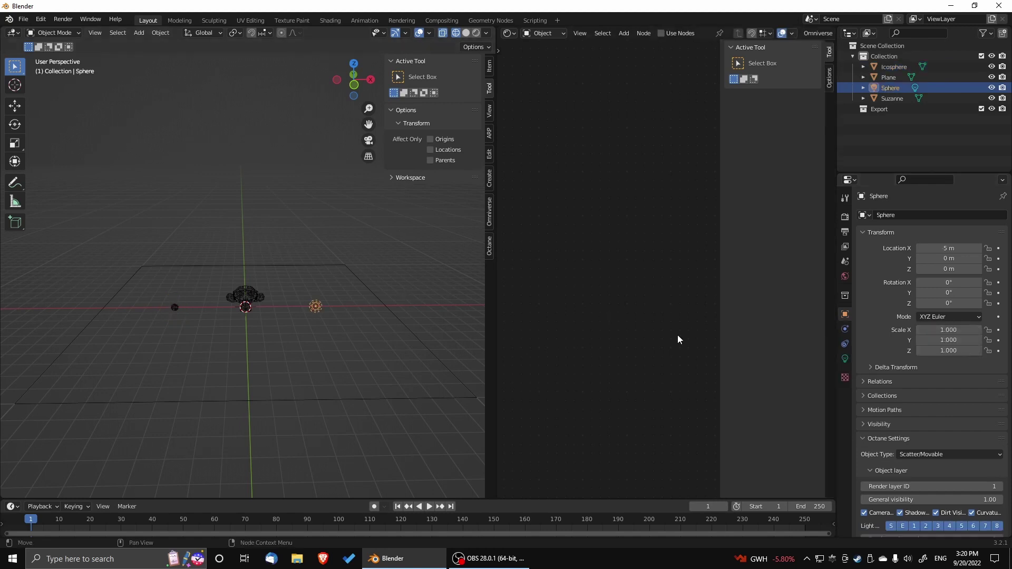
click(845, 359)
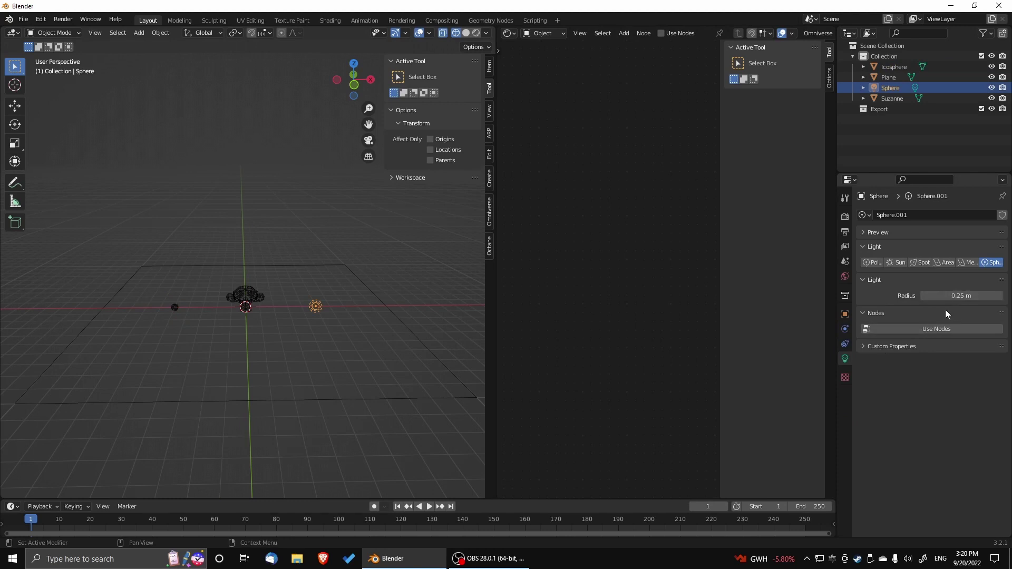
click(878, 330)
middle_drag(209, 368, 298, 311)
click(476, 33)
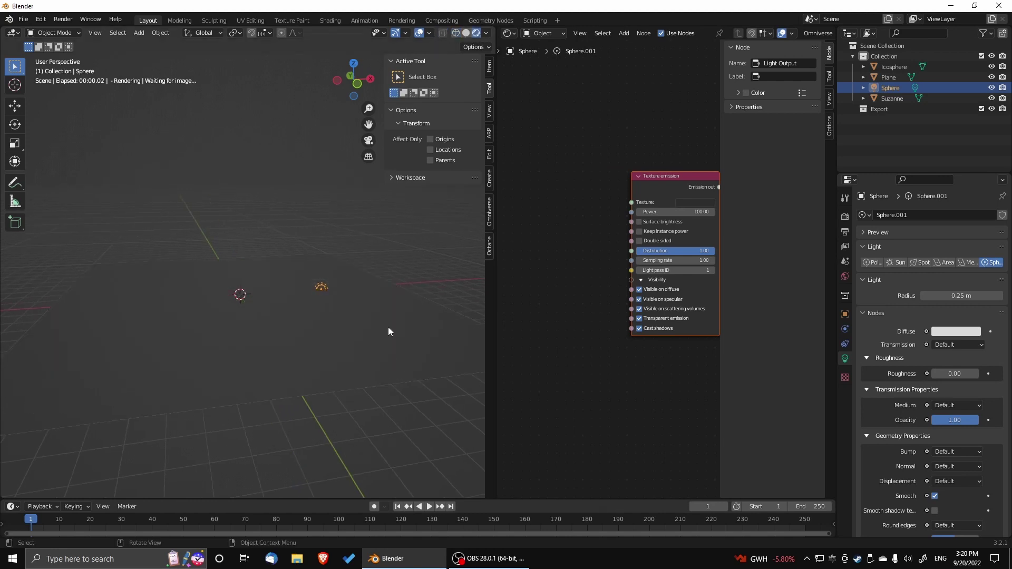
mouse_move(310, 302)
middle_down()
mouse_move(304, 328)
mouse_move(238, 343)
mouse_move(276, 348)
middle_up()
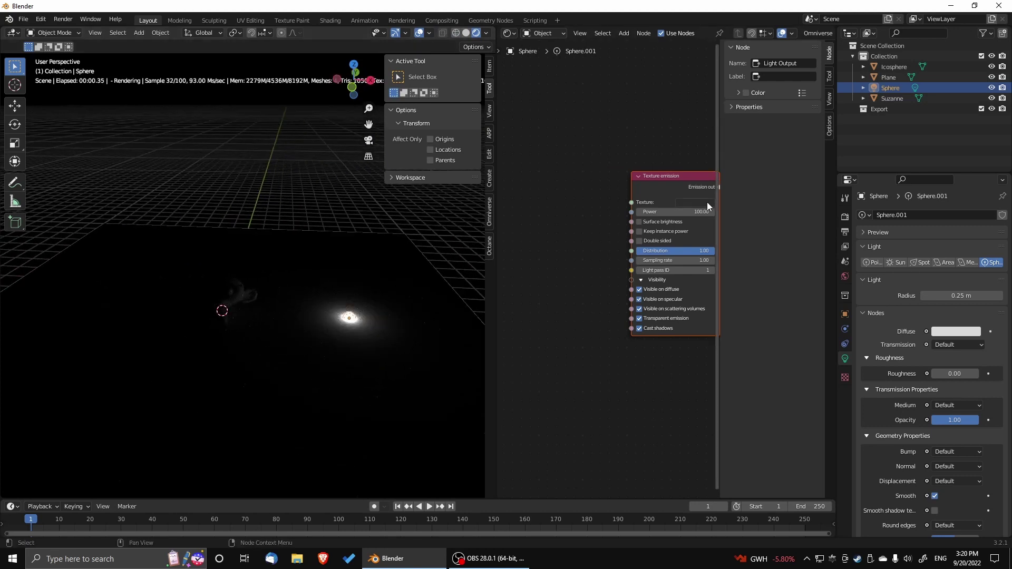
Step: Set the sphere light's emission Power to 500 and select its emission and diffuse nodes
middle_drag(680, 176, 545, 167)
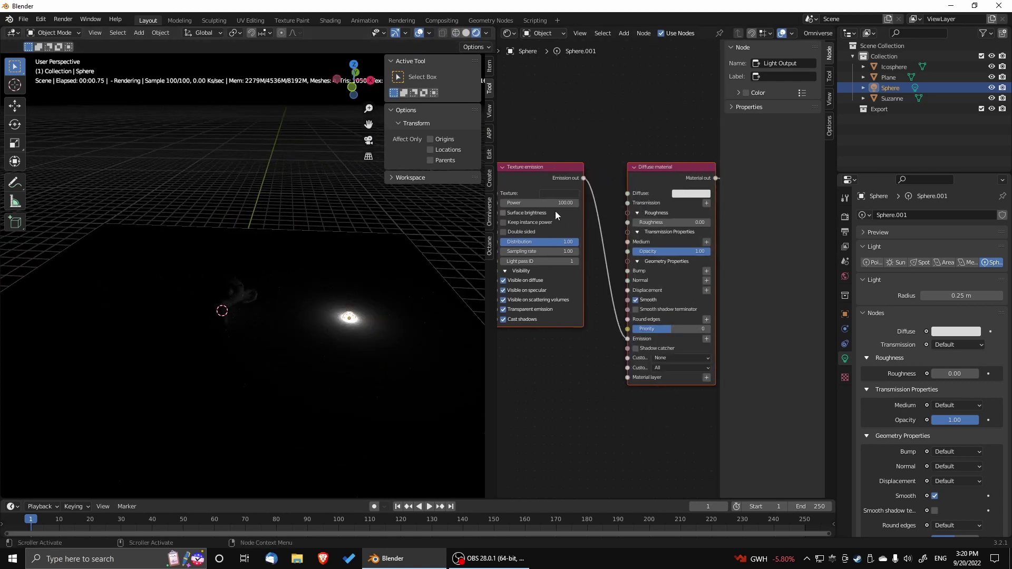
double_click(555, 205)
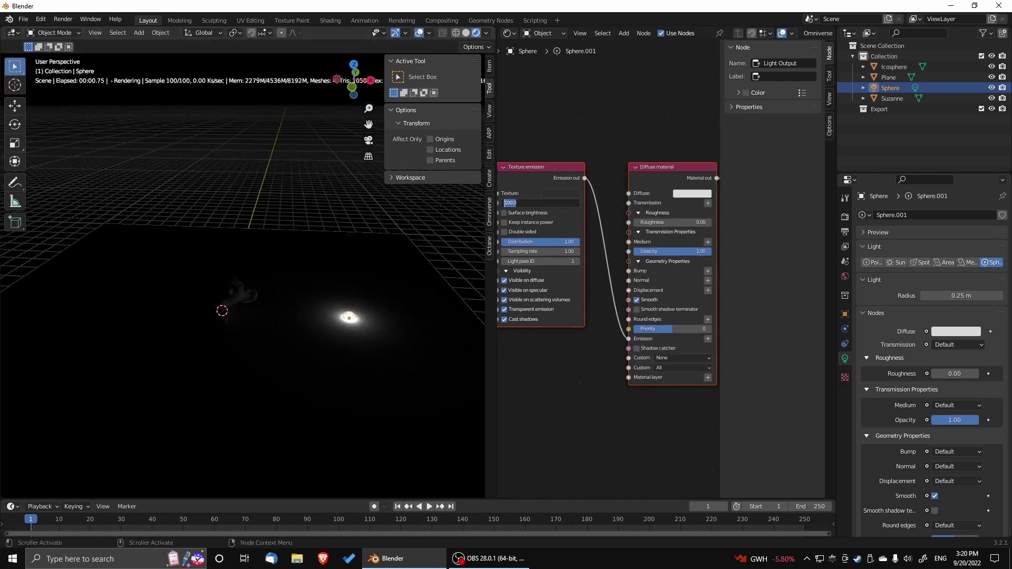
text(500)
key(Return)
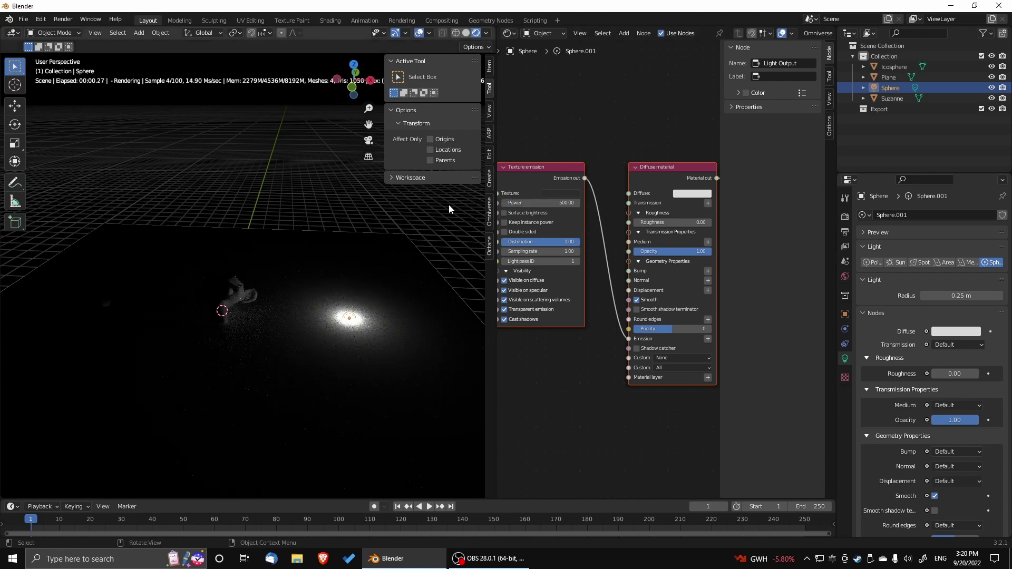
middle_drag(379, 362, 301, 378)
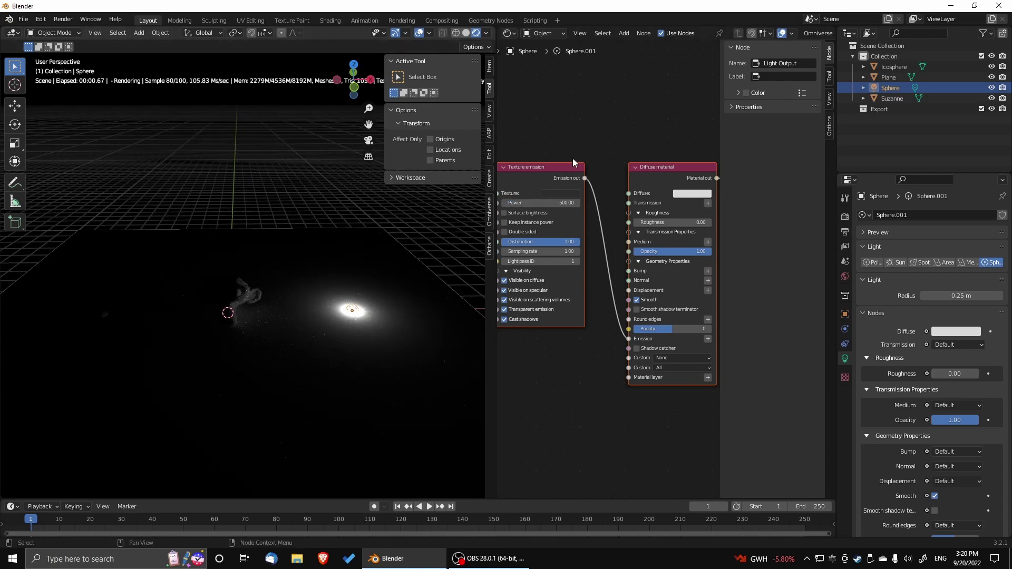
key(Home)
drag(538, 142, 638, 397)
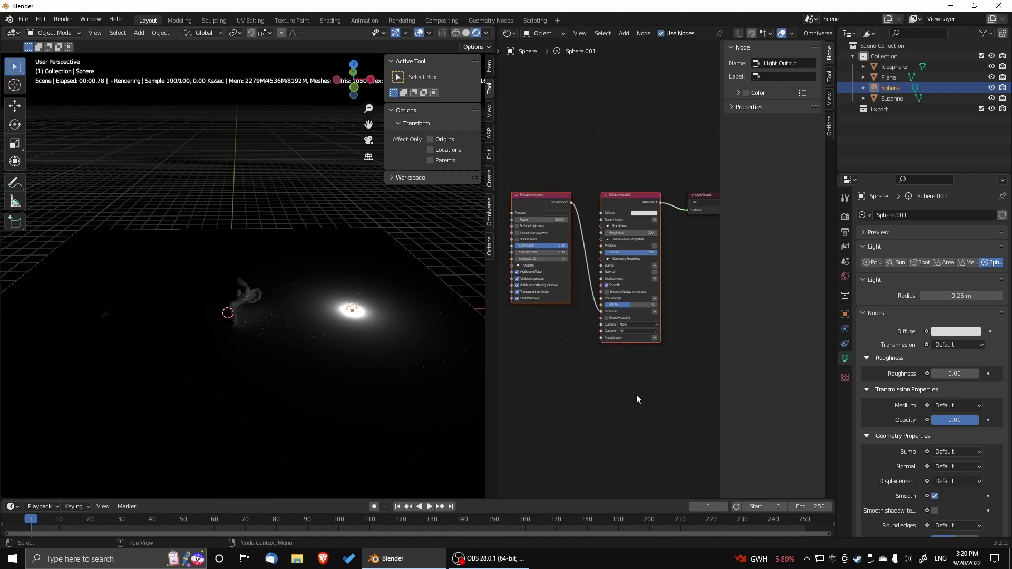
click(637, 395)
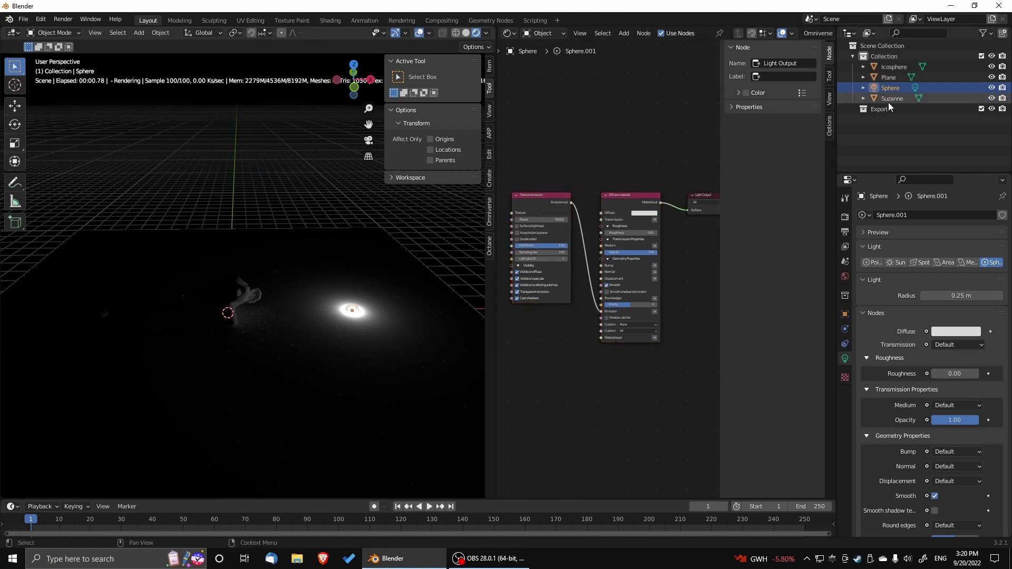
click(894, 68)
Step: Create a new icosphere material, replacing the Universal node with a Diffuse material linked to Surface
click(845, 403)
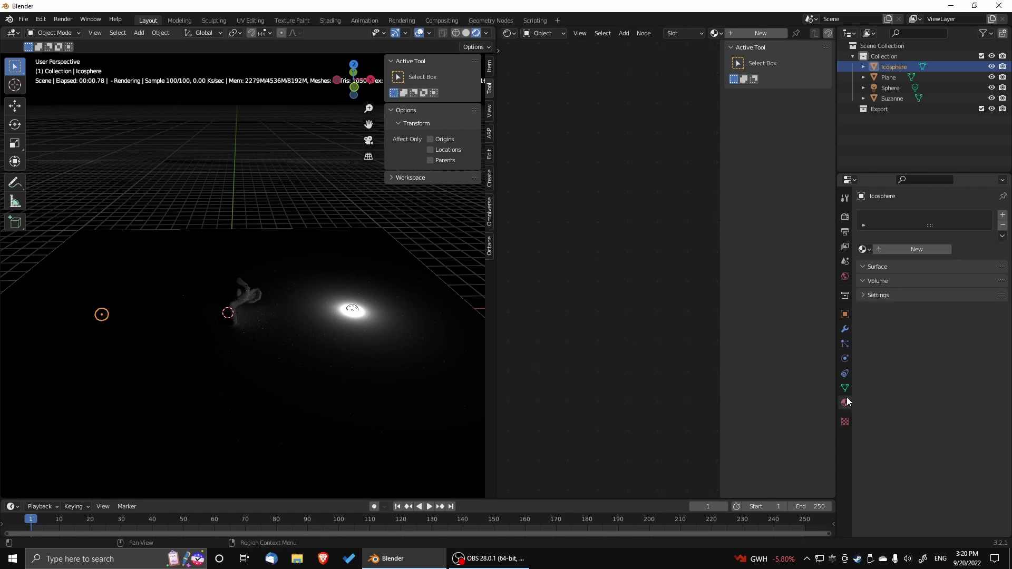
click(900, 251)
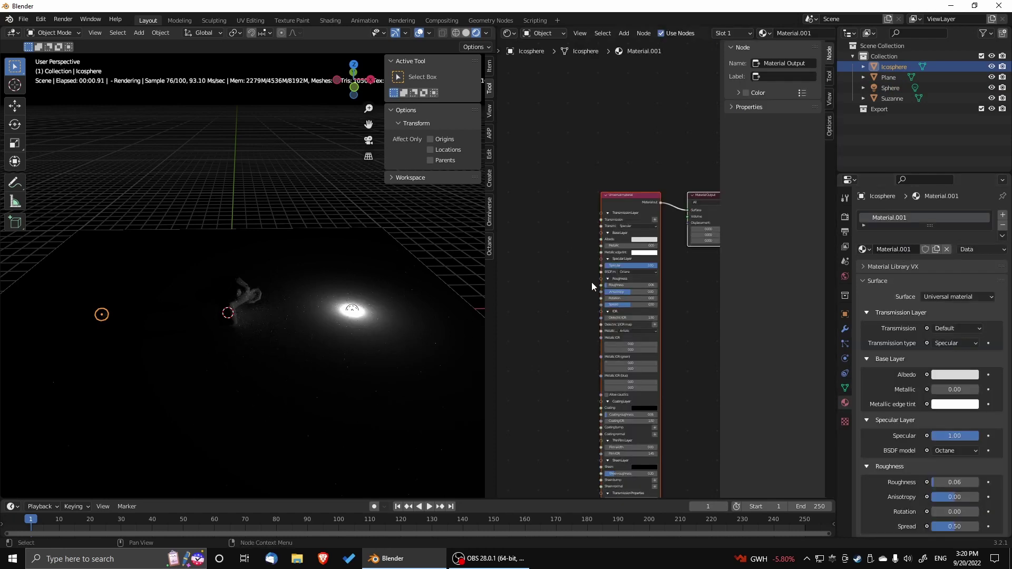
key(x)
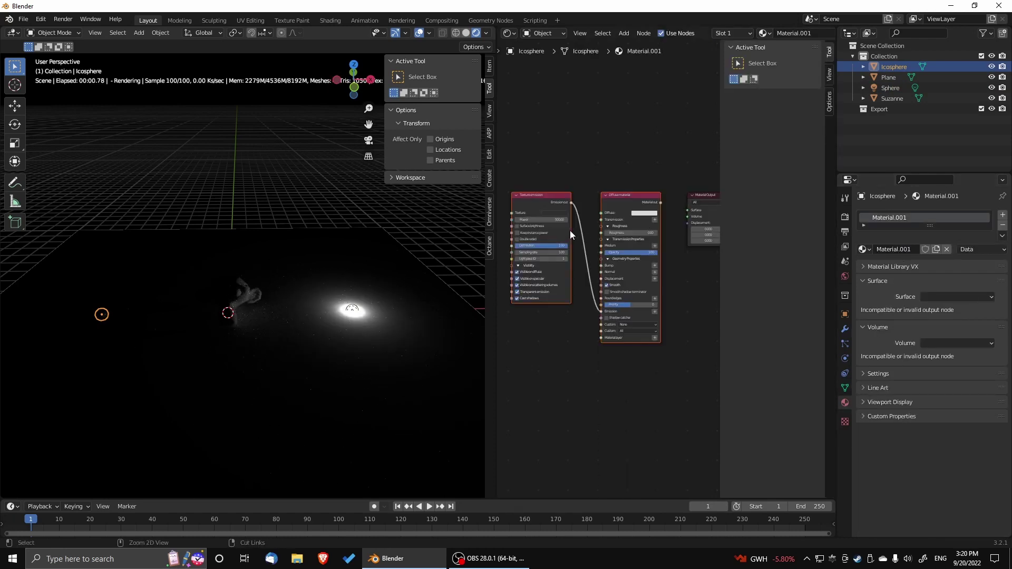
drag(660, 202, 688, 210)
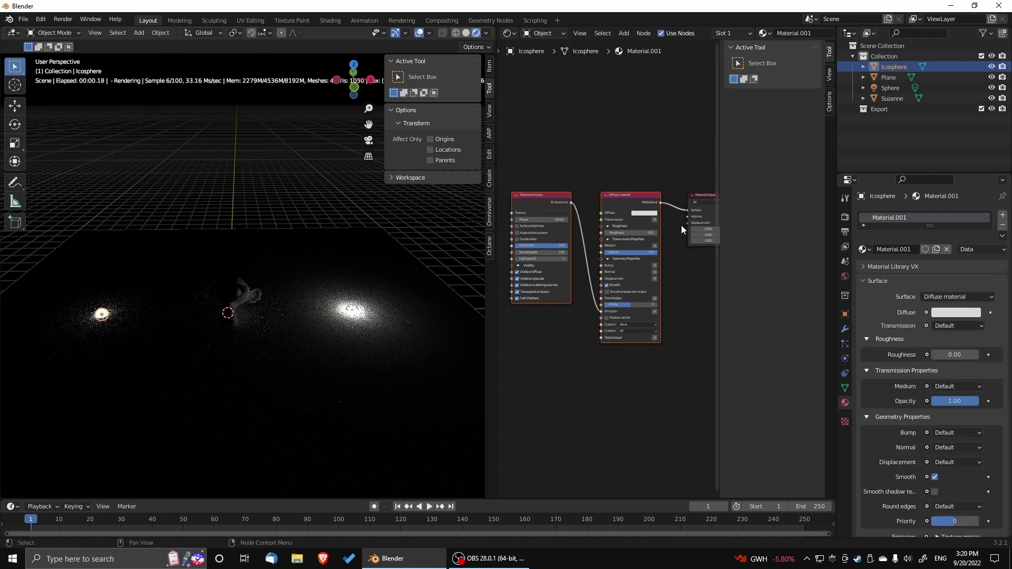
middle_drag(277, 373, 205, 365)
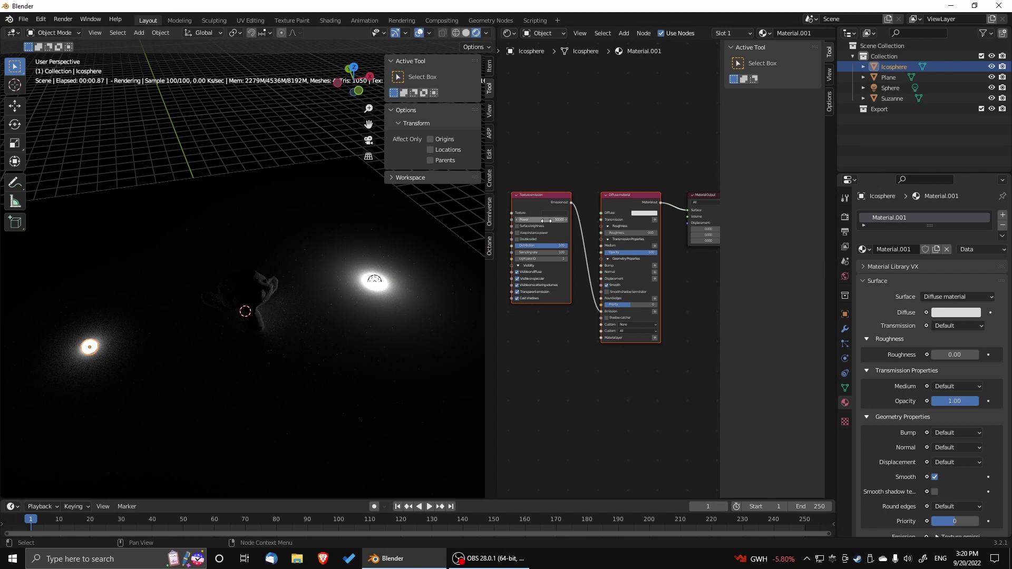
Step: Raise the icosphere's emission Power to 2000, then to 5000
scroll(546, 221, up, 3)
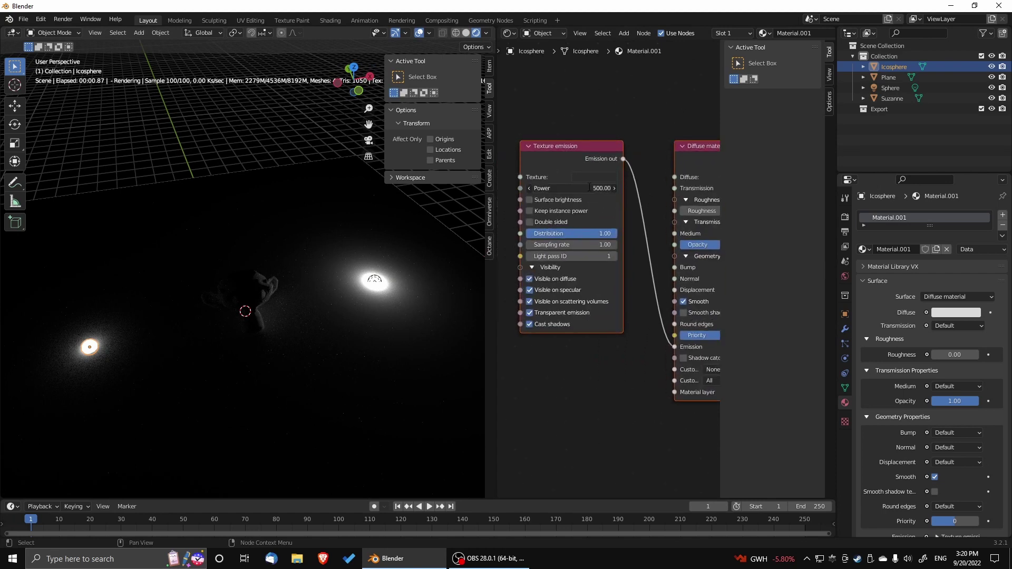
click(543, 187)
click(533, 188)
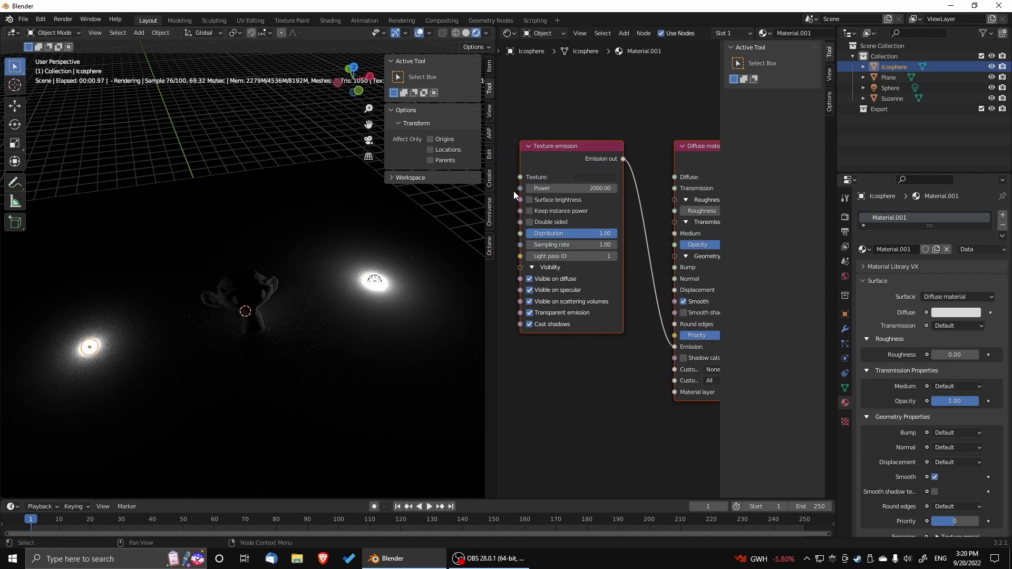
key(Return)
key(KP_7)
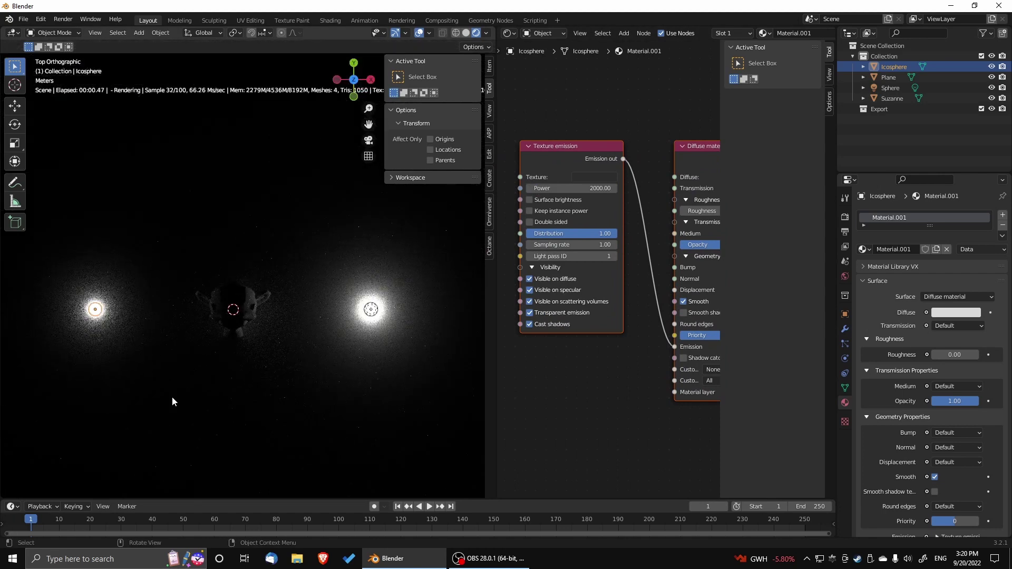
click(536, 188)
click(536, 188)
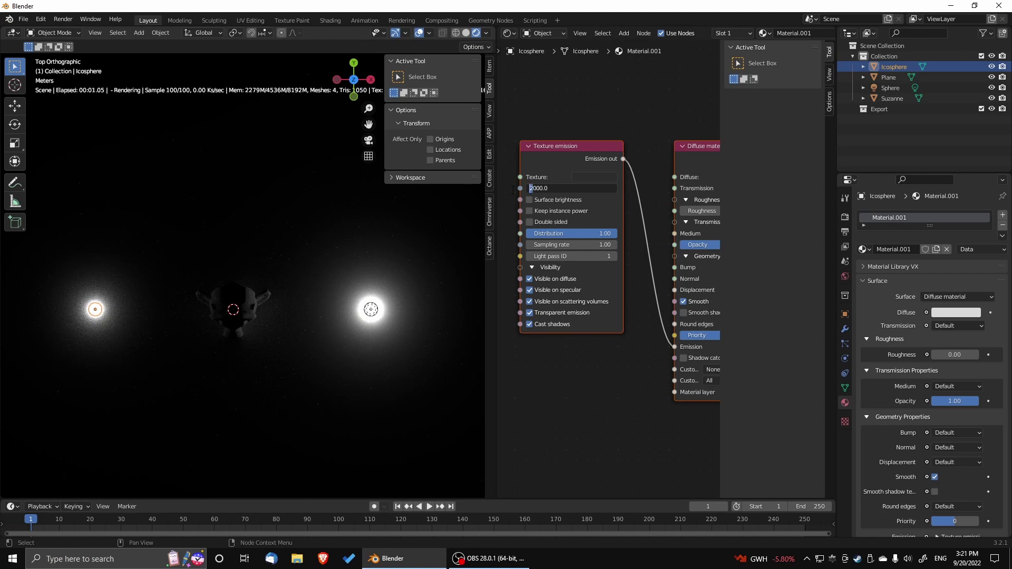
key(BackSpace)
text(5)
key(Return)
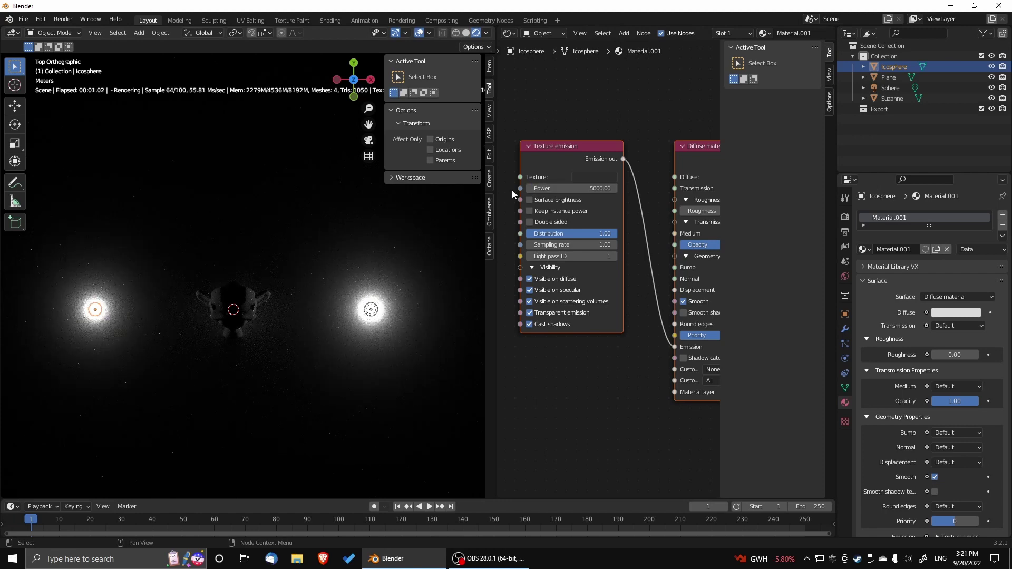
Step: Set the icosphere's emission Power to 10000 and view the scene at an angle
click(527, 188)
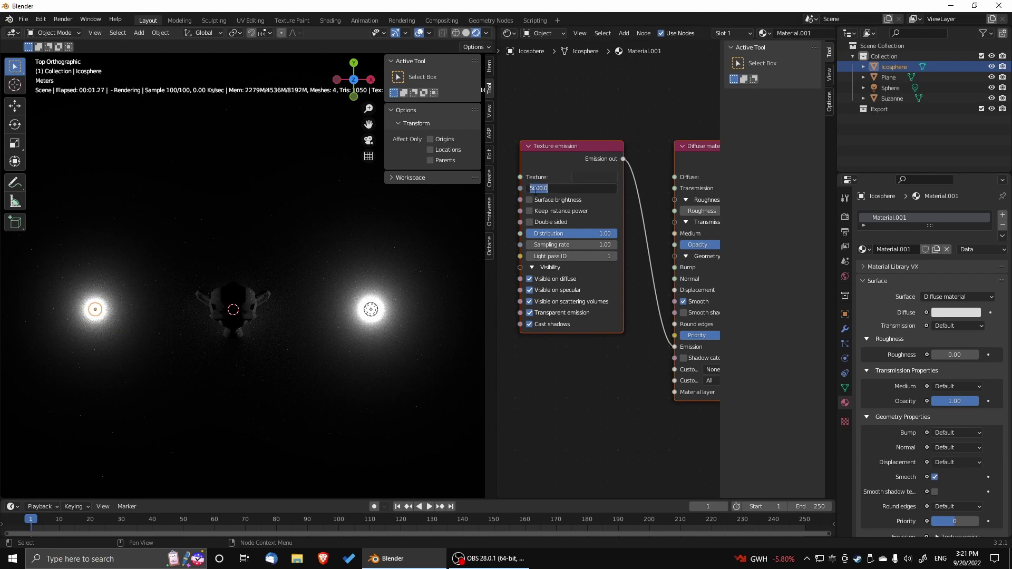
click(532, 189)
key(BackSpace)
text(10)
key(Return)
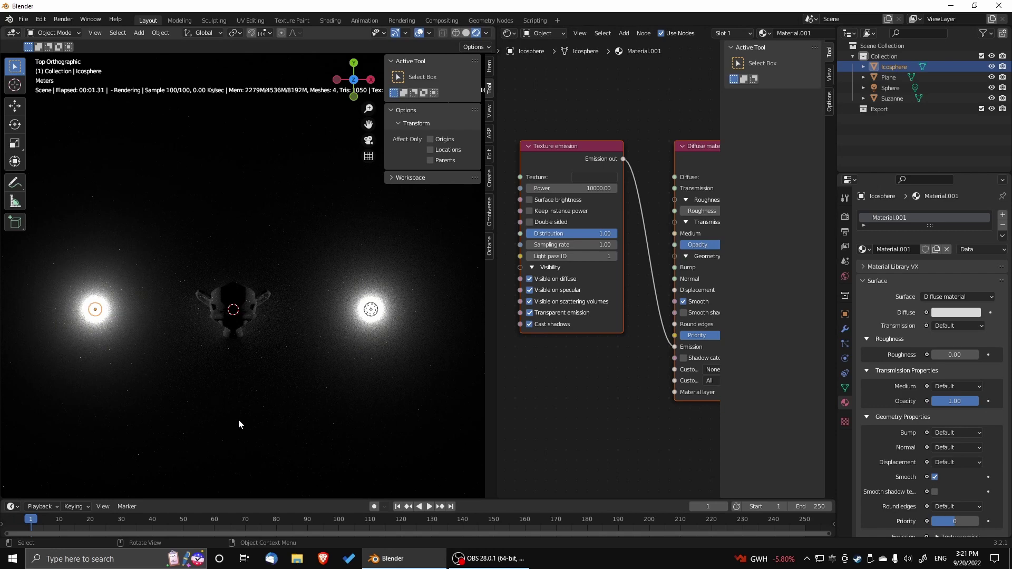
middle_drag(239, 372, 241, 319)
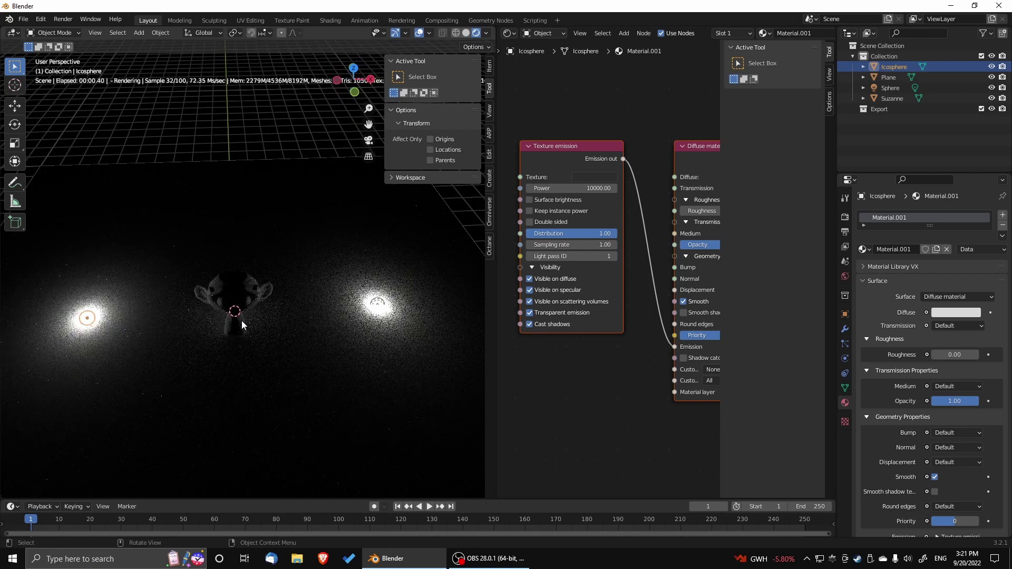
Step: Raise the Icosphere and Sphere light together straight up along Z, well above the floor plane
mouse_move(270, 357)
middle_down()
mouse_move(233, 350)
mouse_move(268, 352)
mouse_move(188, 381)
mouse_move(217, 398)
mouse_move(225, 368)
mouse_move(285, 400)
mouse_move(176, 391)
mouse_move(305, 371)
mouse_move(204, 362)
mouse_move(362, 346)
mouse_move(204, 355)
mouse_move(304, 315)
mouse_move(270, 327)
mouse_move(267, 344)
middle_up()
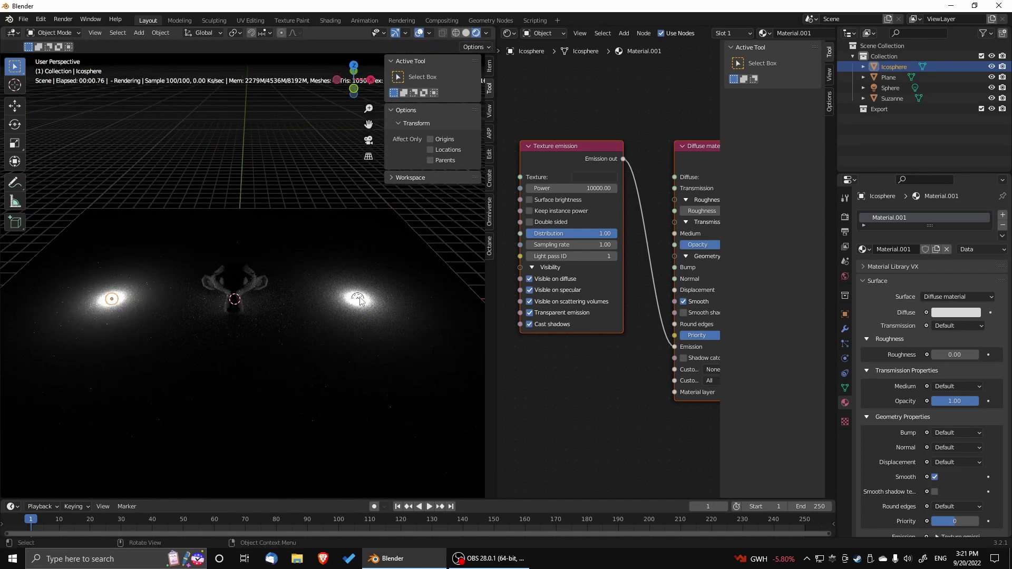
click(141, 320)
click(111, 299)
shift+click(359, 299)
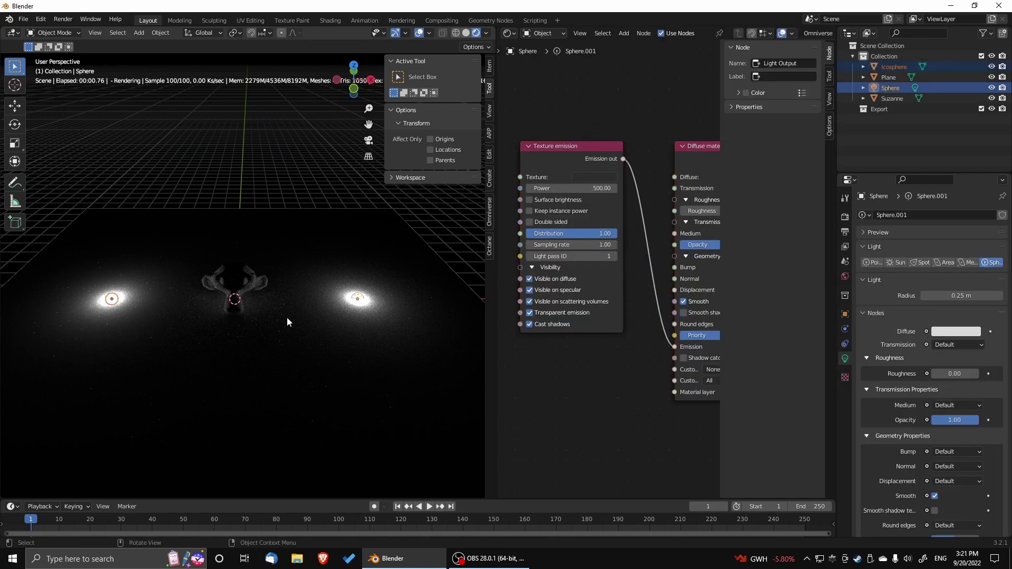
key(g)
key(z)
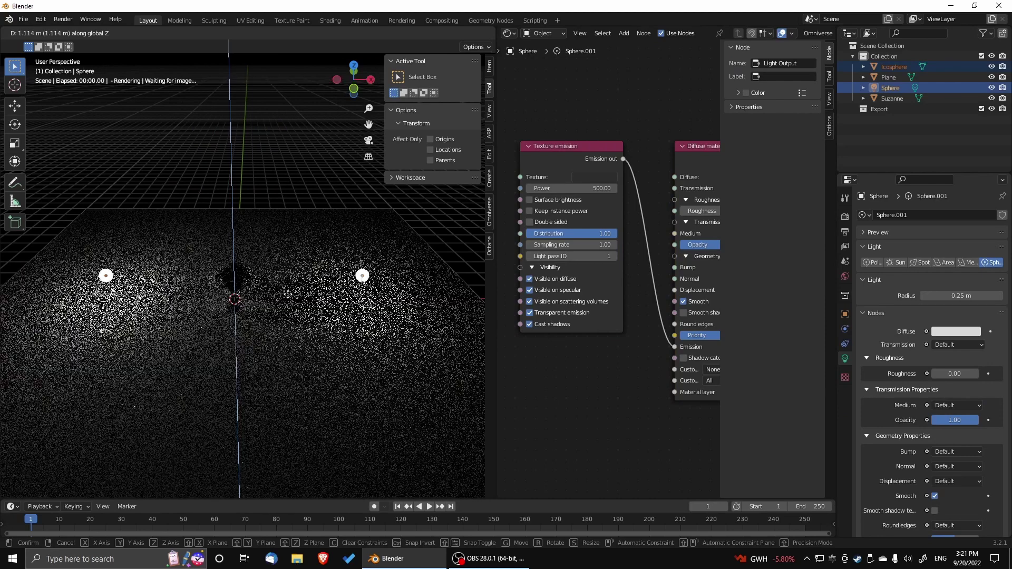
click(288, 295)
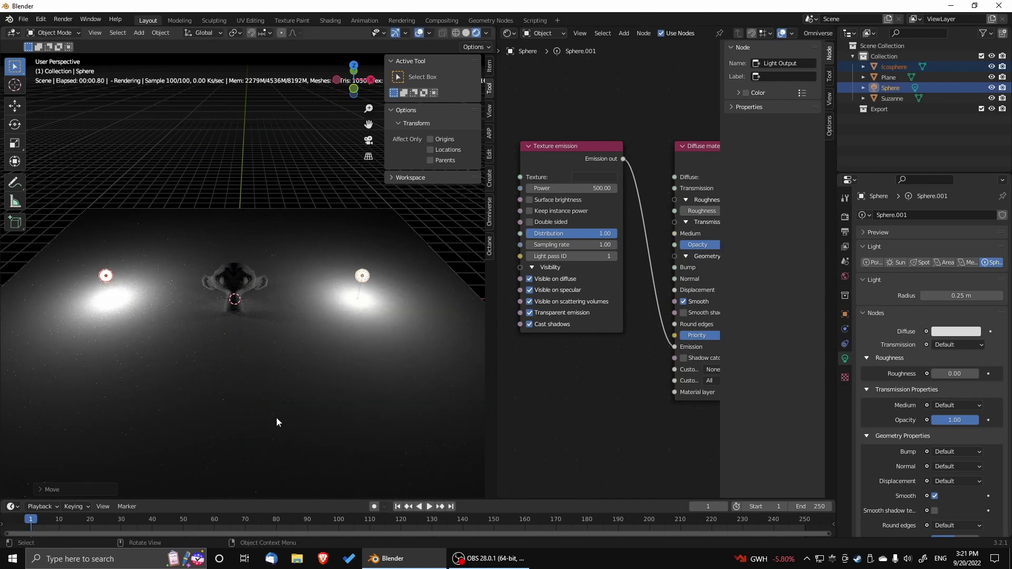
mouse_move(276, 383)
middle_down()
mouse_move(270, 416)
mouse_move(270, 377)
middle_up()
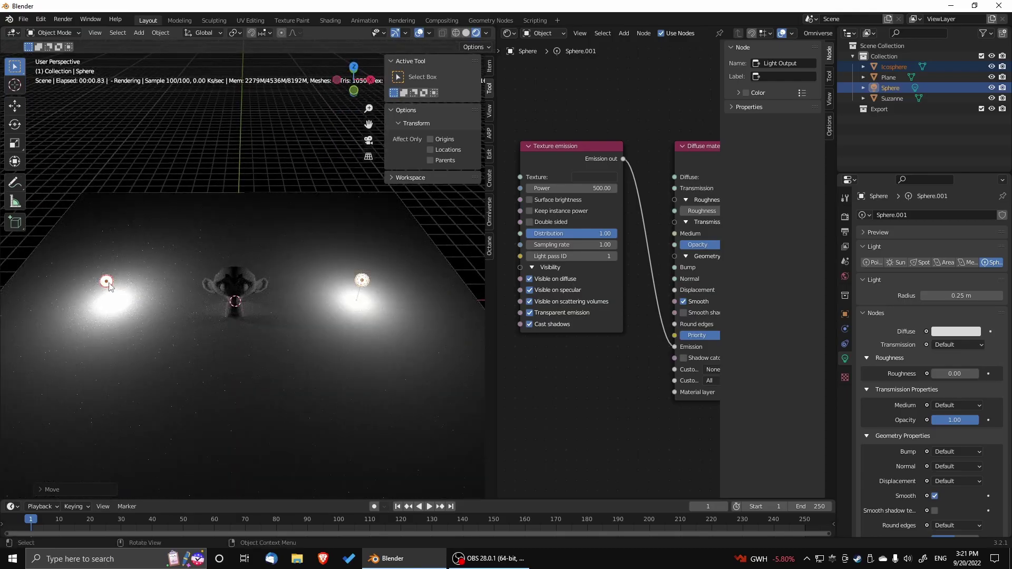
click(107, 283)
Step: Set the Icosphere's emission power to 8000 with Surface brightness turned off
double_click(571, 189)
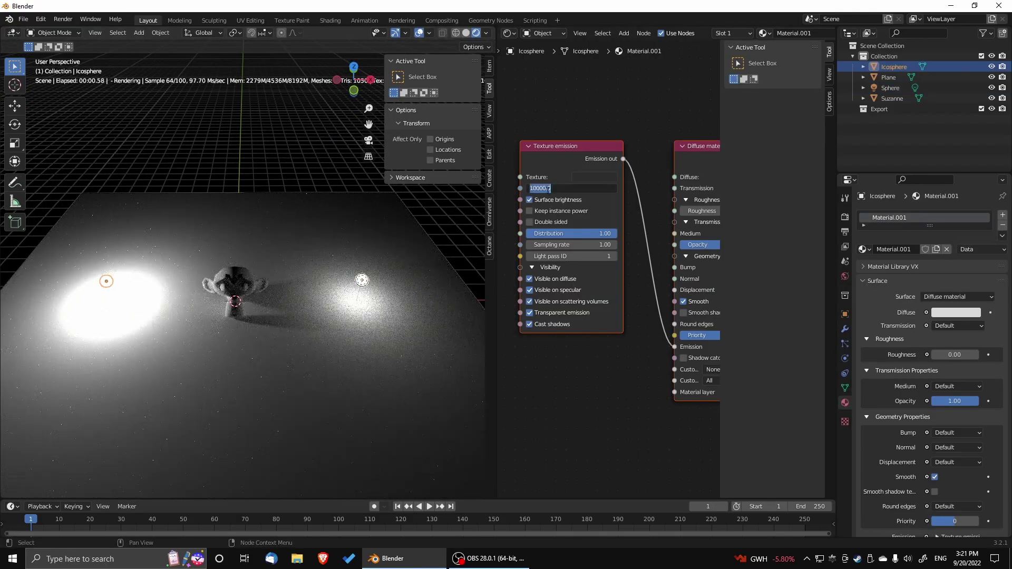
click(529, 200)
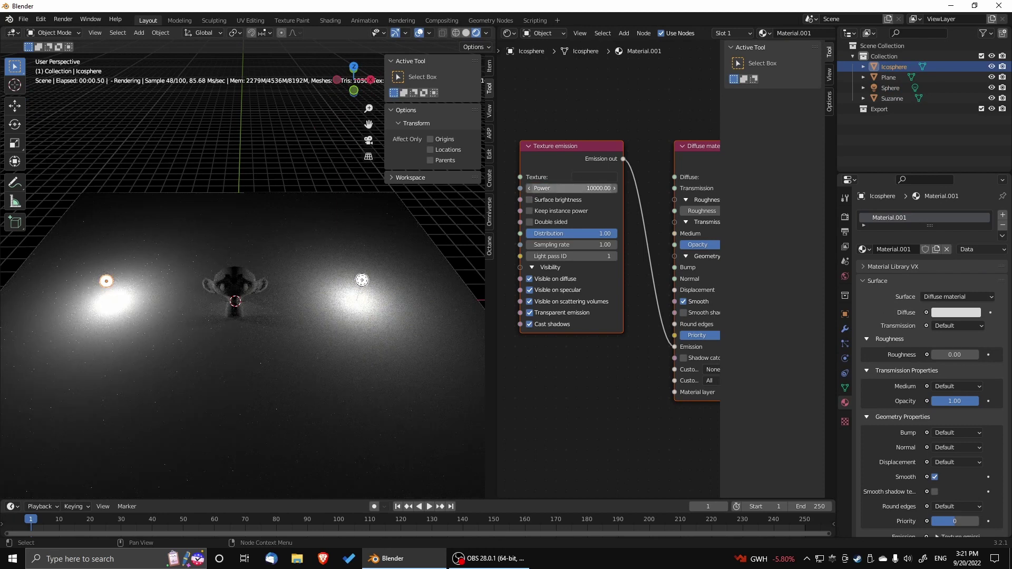
click(536, 188)
click(536, 188)
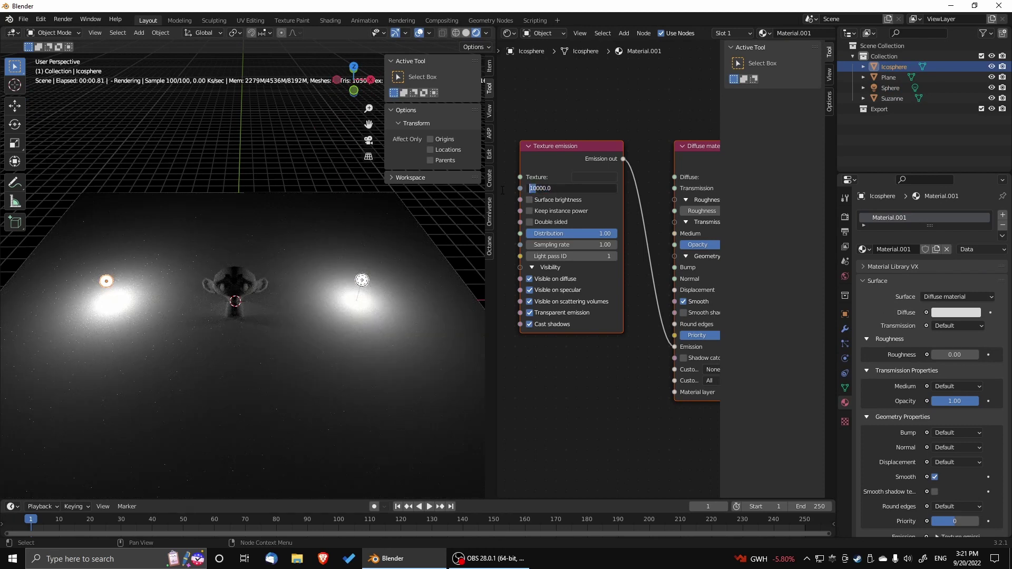
text(8)
key(Return)
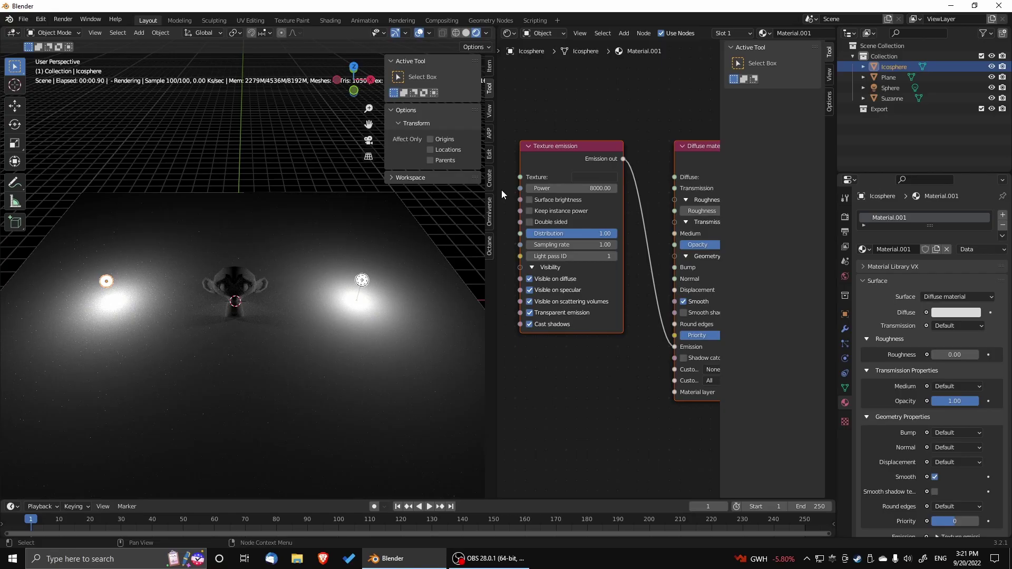
Step: Orbit and zoom to compare the lighting, then widen the 3D viewport
mouse_move(273, 364)
middle_down()
mouse_move(257, 352)
mouse_move(255, 377)
mouse_move(257, 360)
middle_up()
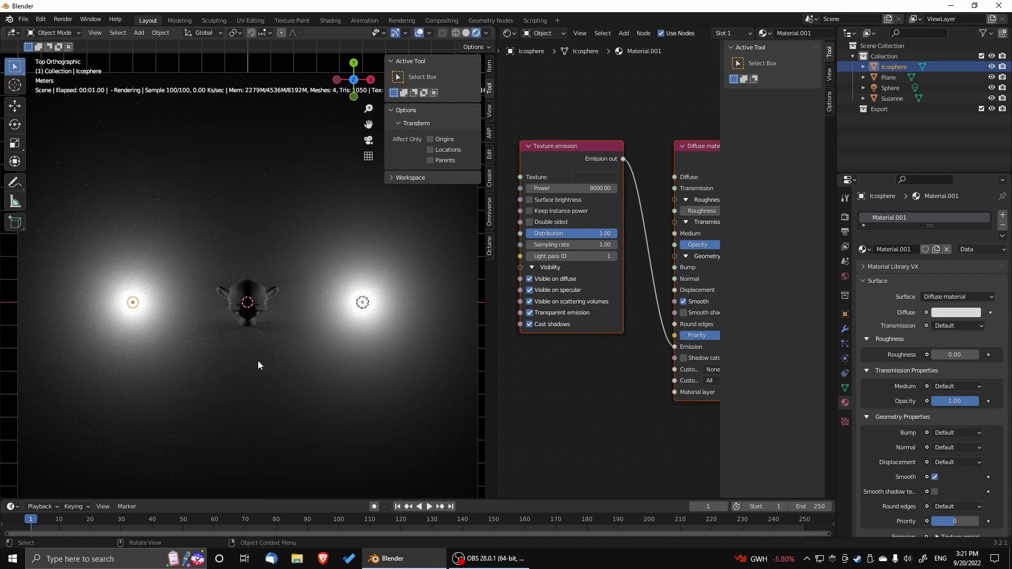
scroll(258, 360, up, 3)
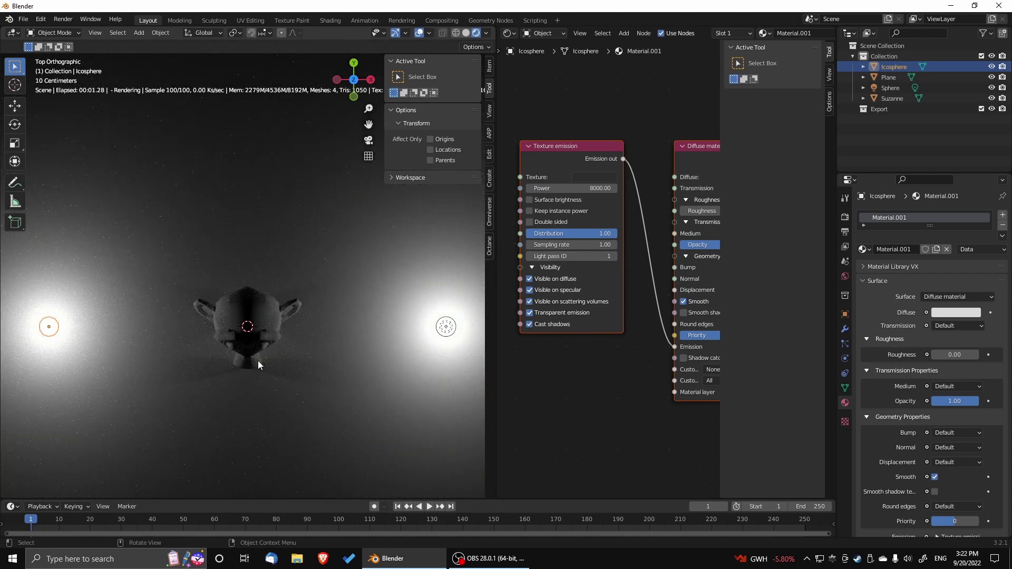
scroll(257, 361, down, 1)
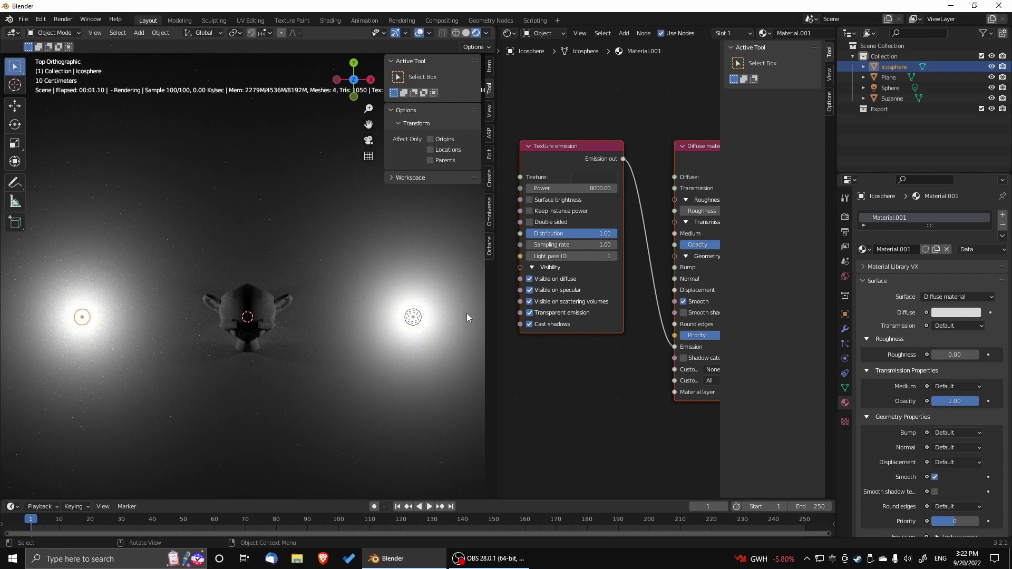
drag(494, 305, 727, 305)
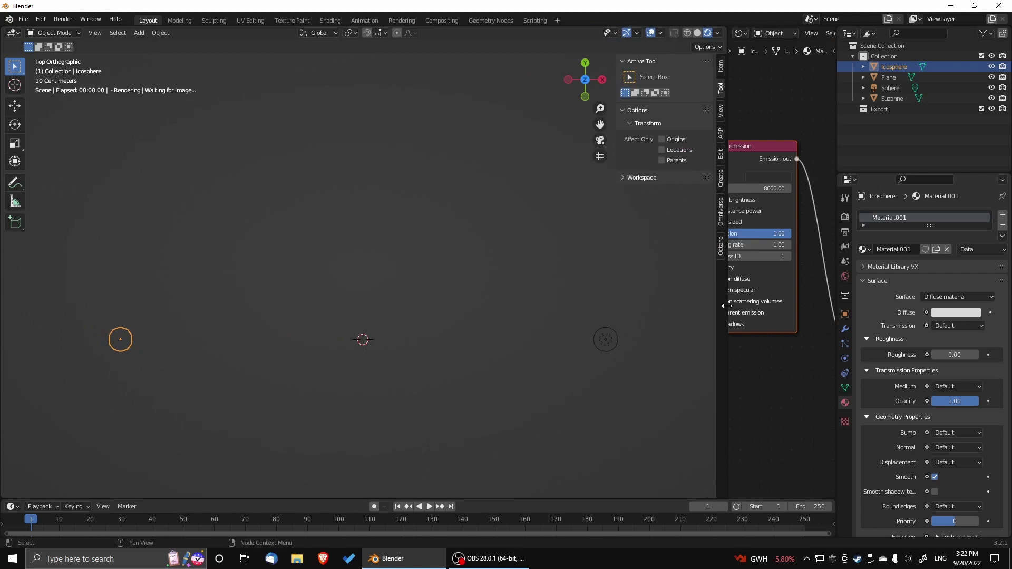
middle_drag(440, 360, 394, 309)
key(KP_7)
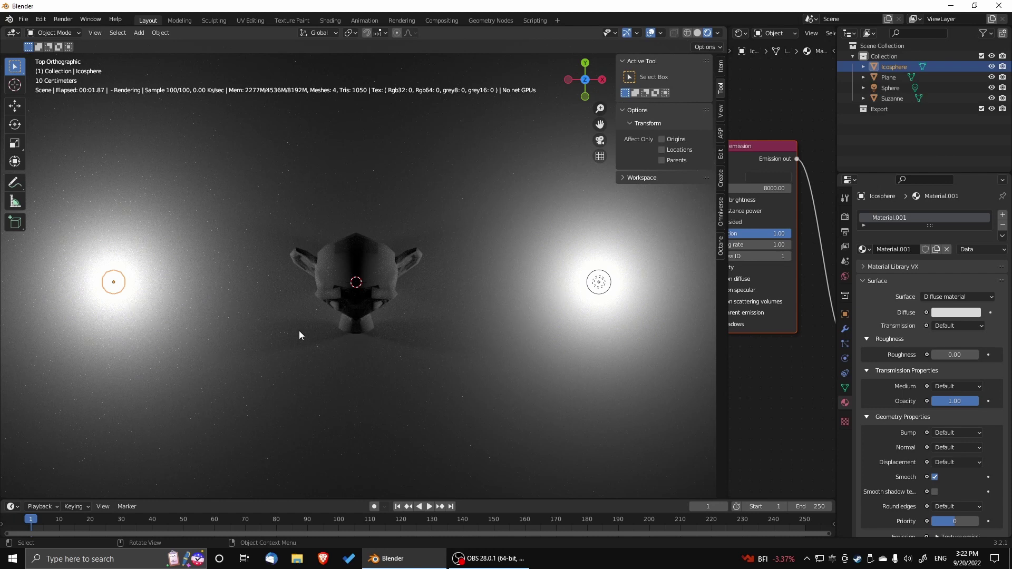
middle_drag(416, 346, 419, 258)
mouse_move(431, 333)
middle_down()
mouse_move(345, 332)
mouse_move(420, 330)
middle_up()
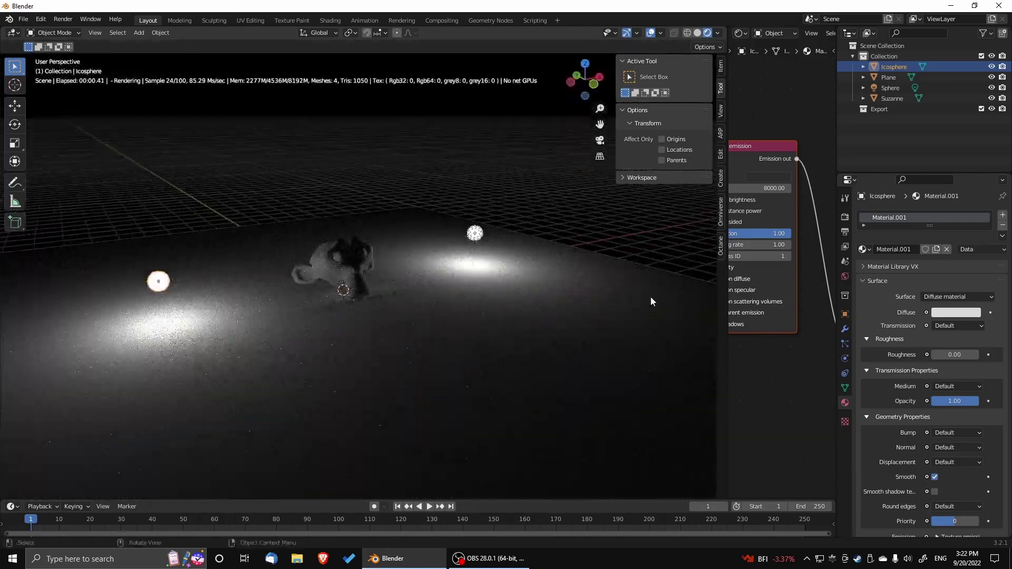
drag(726, 282, 499, 285)
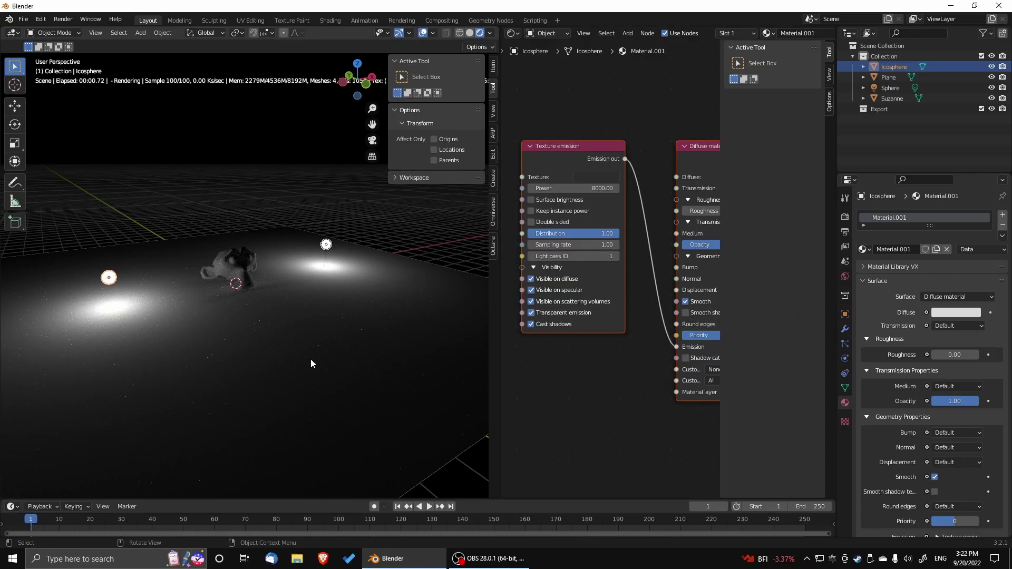
middle_drag(311, 353, 287, 331)
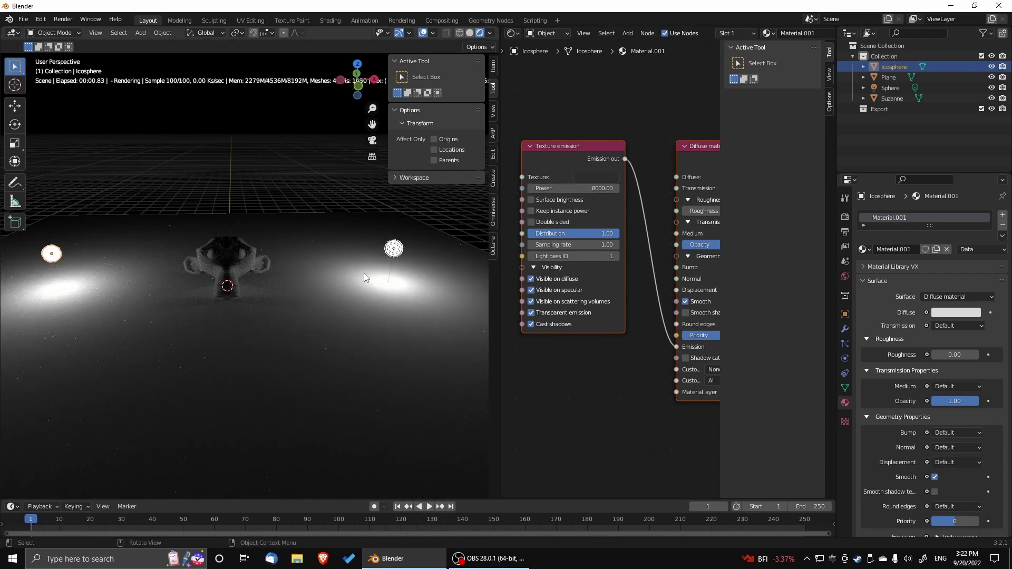
Step: Raise the Sphere light's Texture emission power to 5000
click(400, 250)
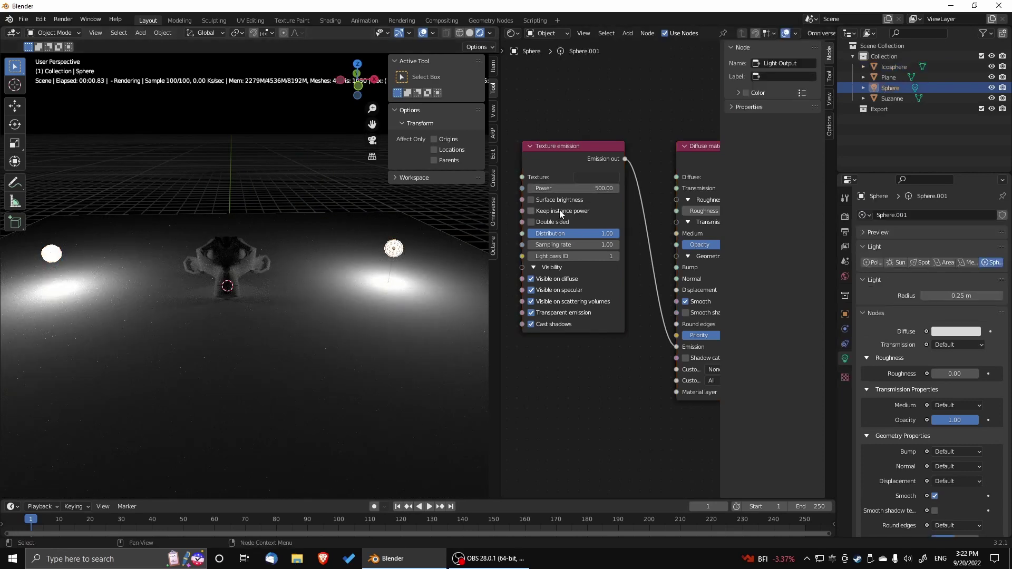
click(558, 188)
click(537, 188)
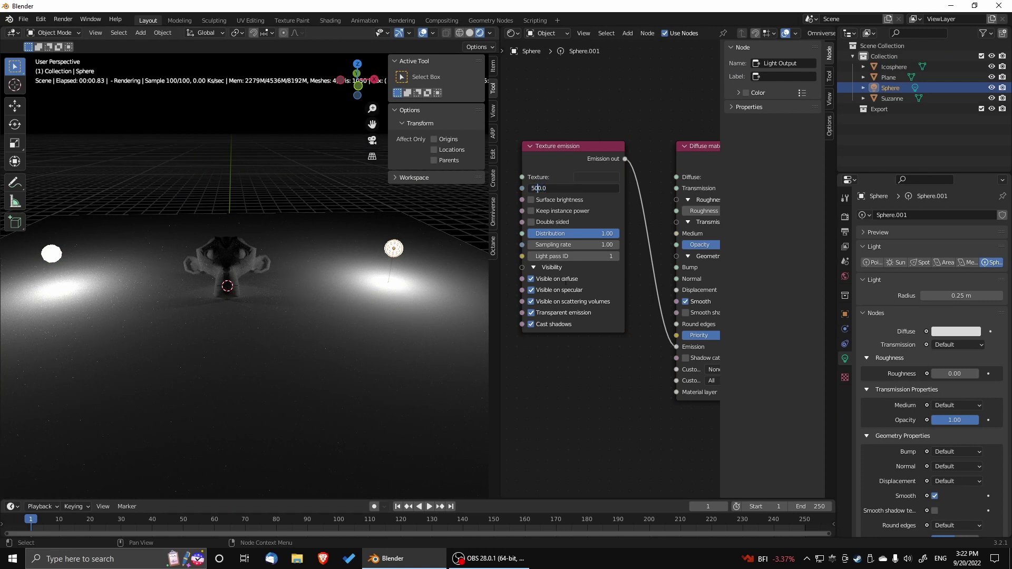
text(0)
key(Return)
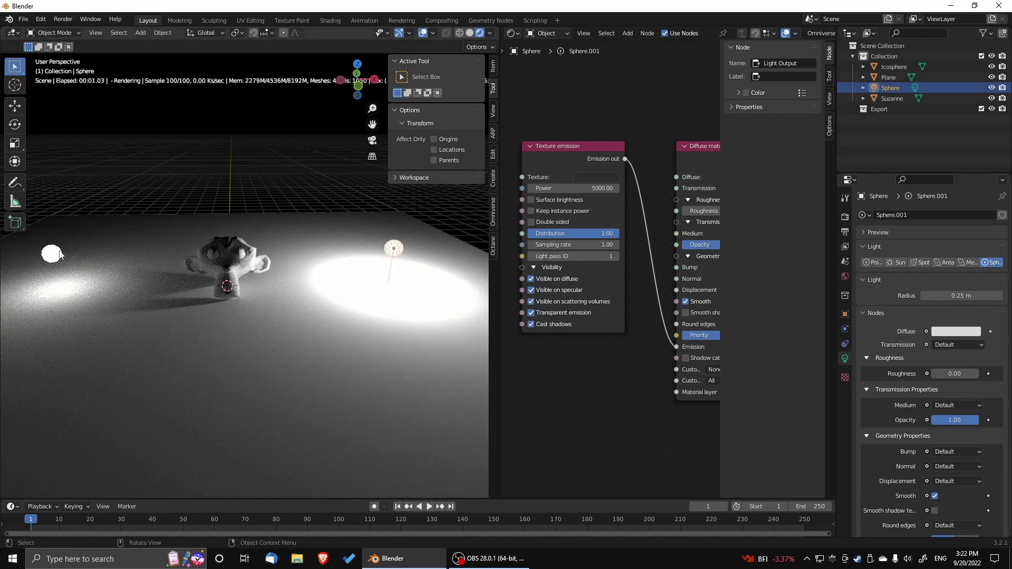
Step: Raise the emissive Icosphere's power to 80000
click(51, 253)
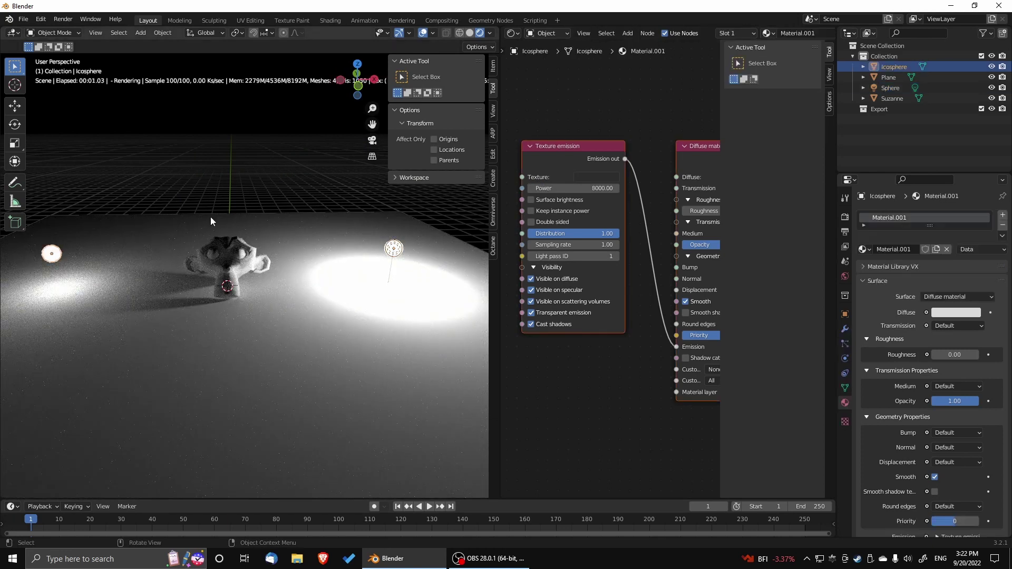
click(543, 188)
click(543, 188)
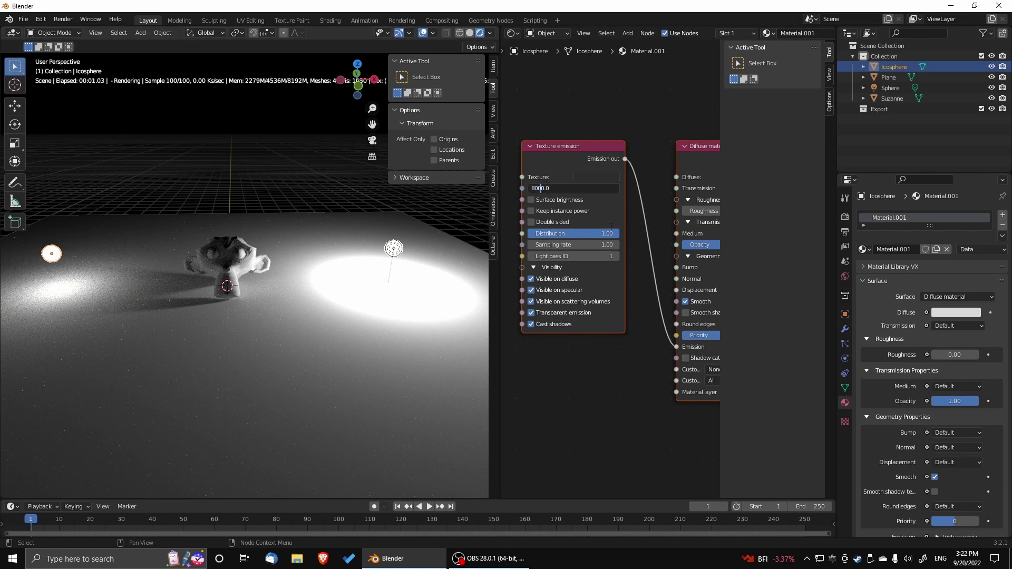
text(0)
key(Return)
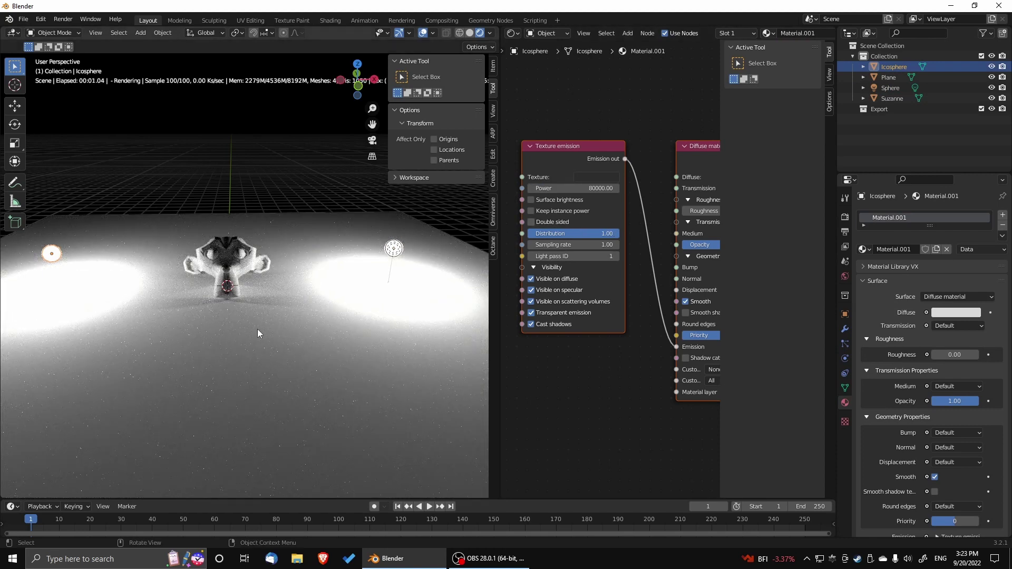
middle_drag(233, 315, 270, 307)
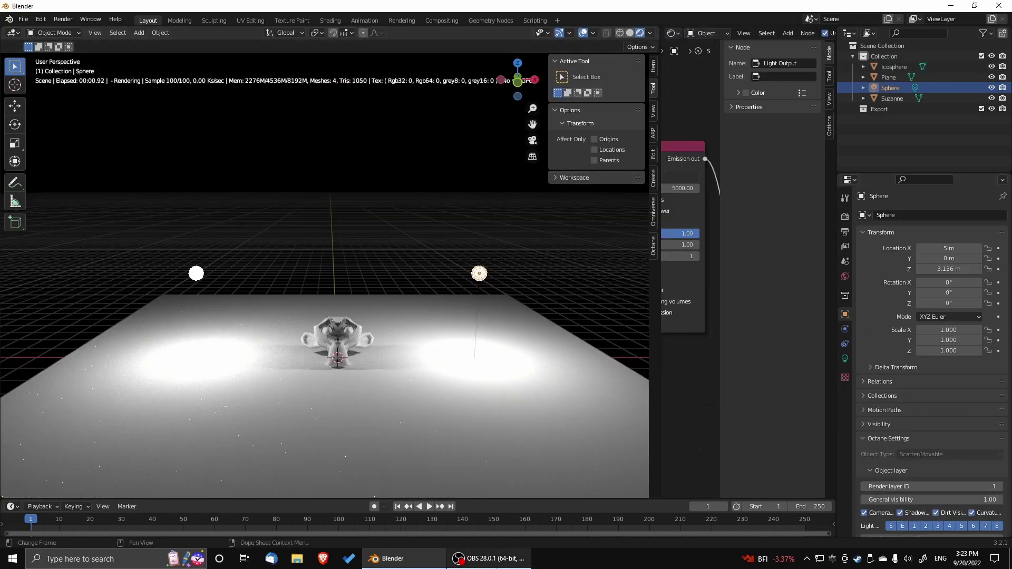
Step: Set the Sphere light's Location X to 3 m
click(952, 246)
text(3)
key(Return)
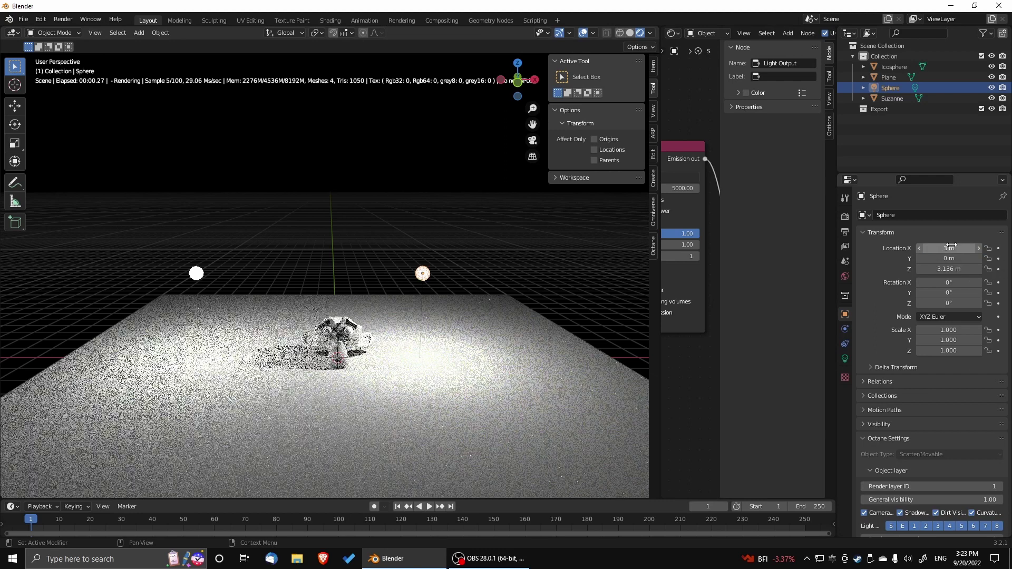
Step: Move the Icosphere to Location X -3 m and Z 2 m
click(195, 273)
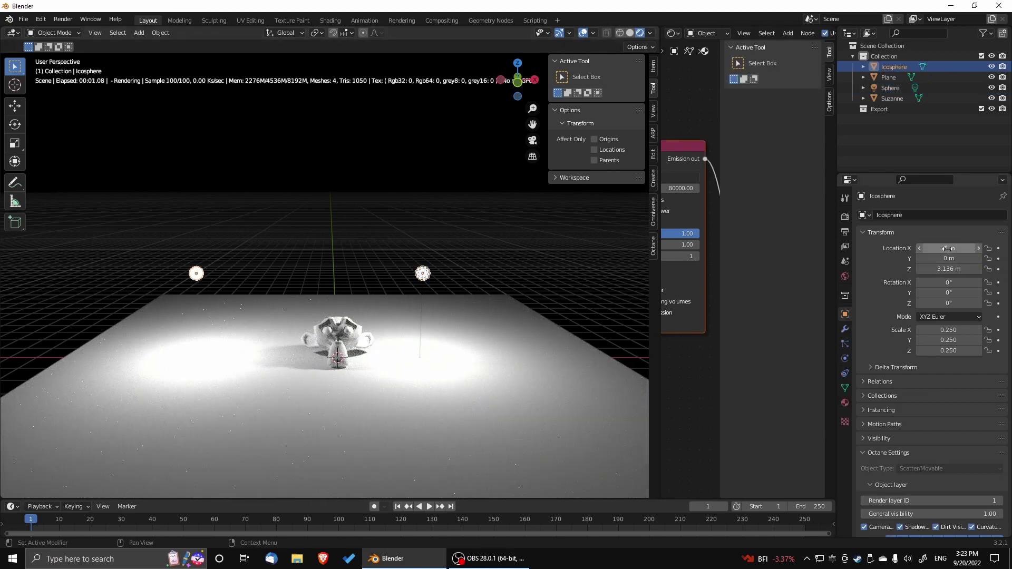
drag(924, 248, 949, 249)
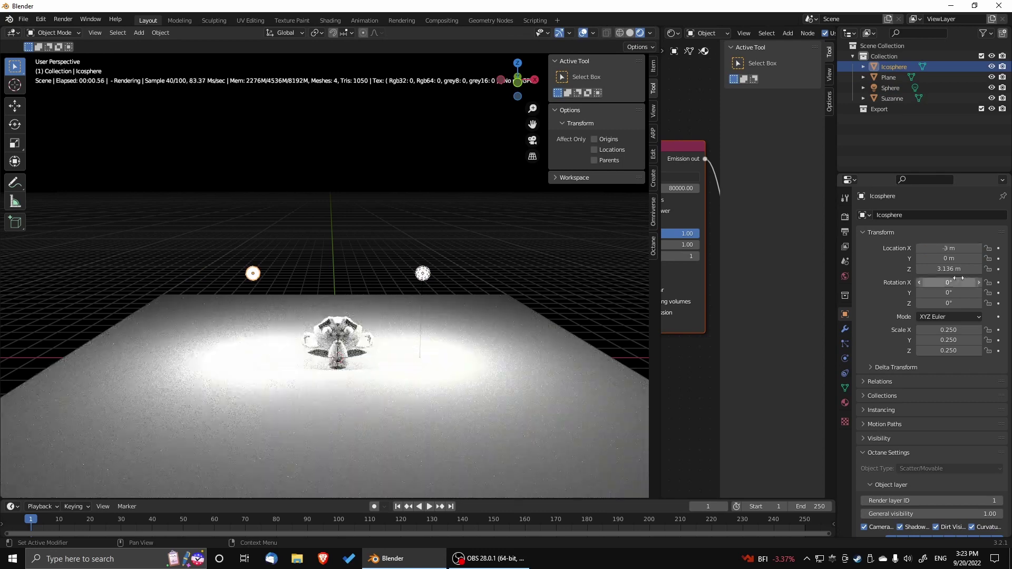
click(957, 269)
text(2)
key(Return)
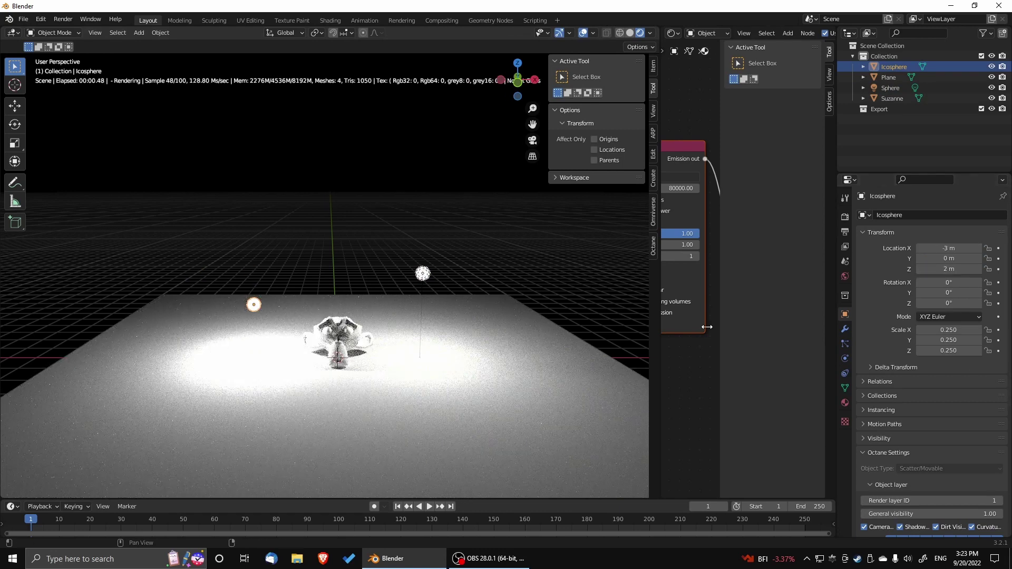
click(426, 275)
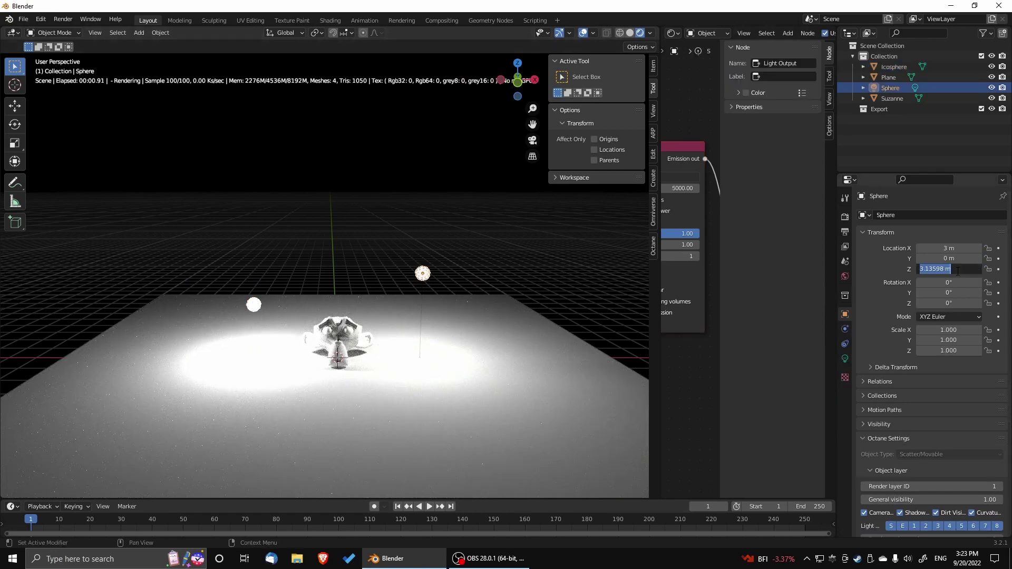